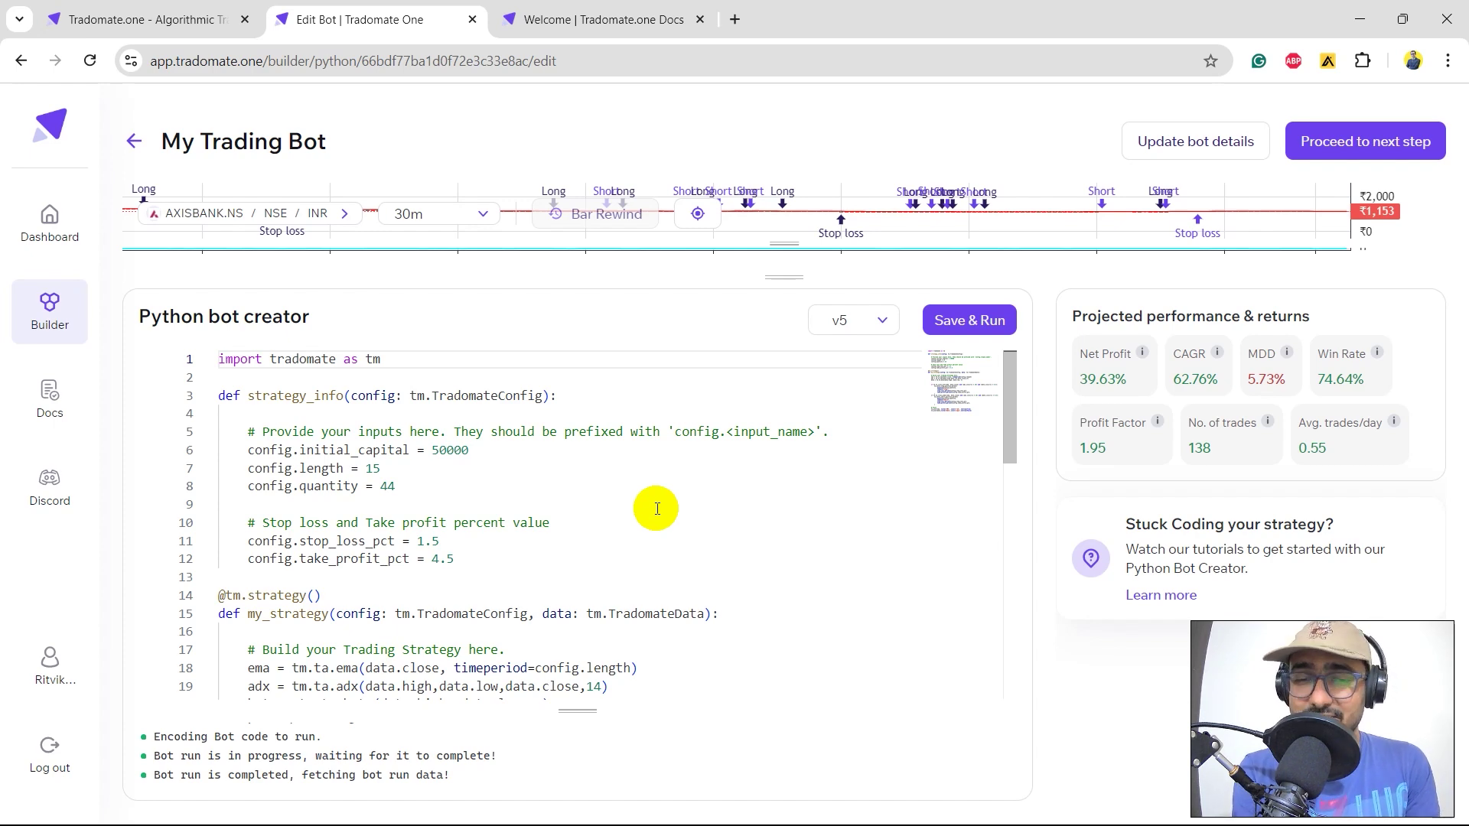
Make the price chart panel taller by dragging its bottom edge down.
drag(779, 280, 755, 490)
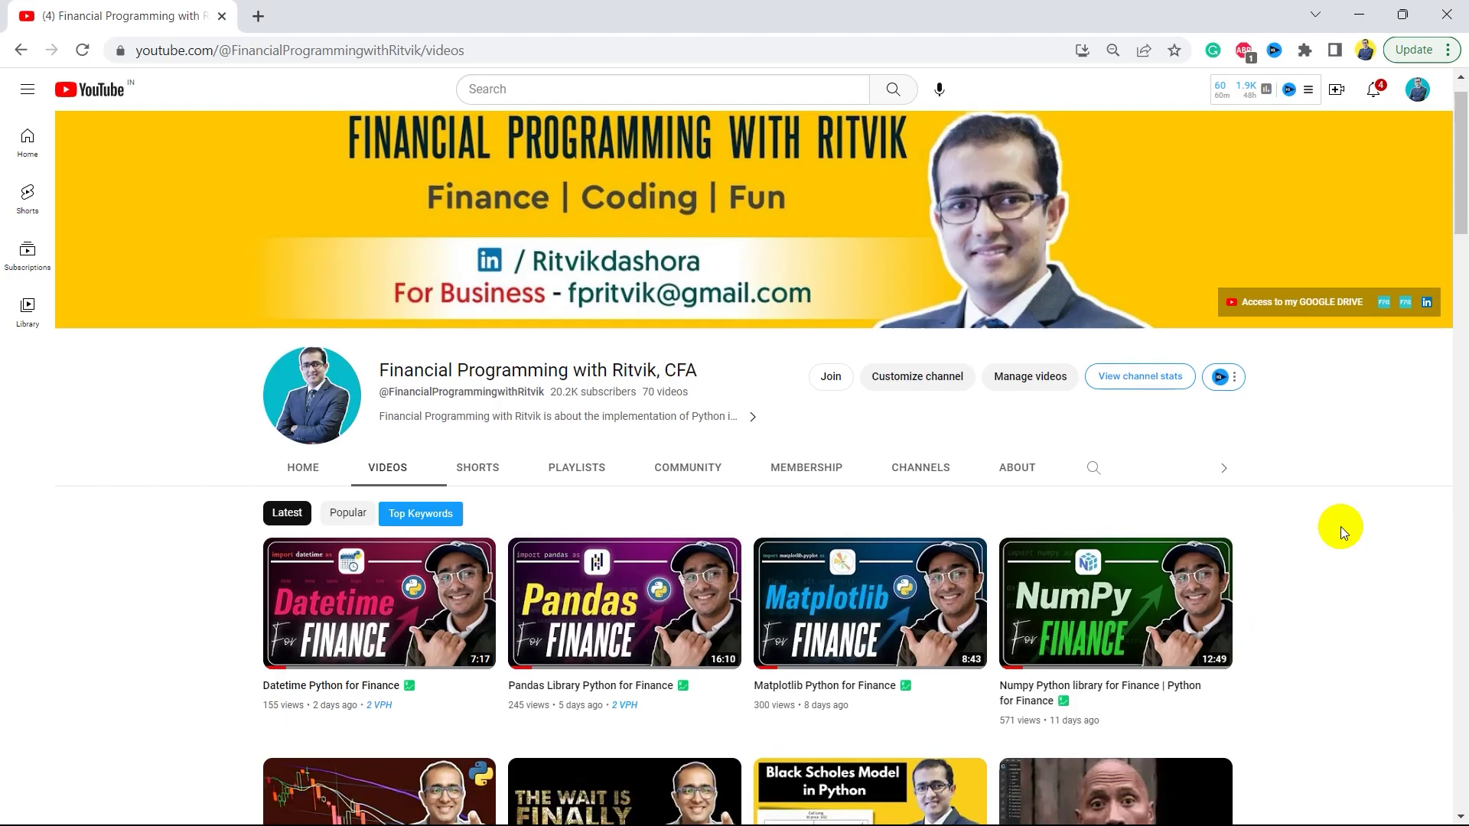
scroll(1341, 526, down, 5)
scroll(1340, 526, down, 7)
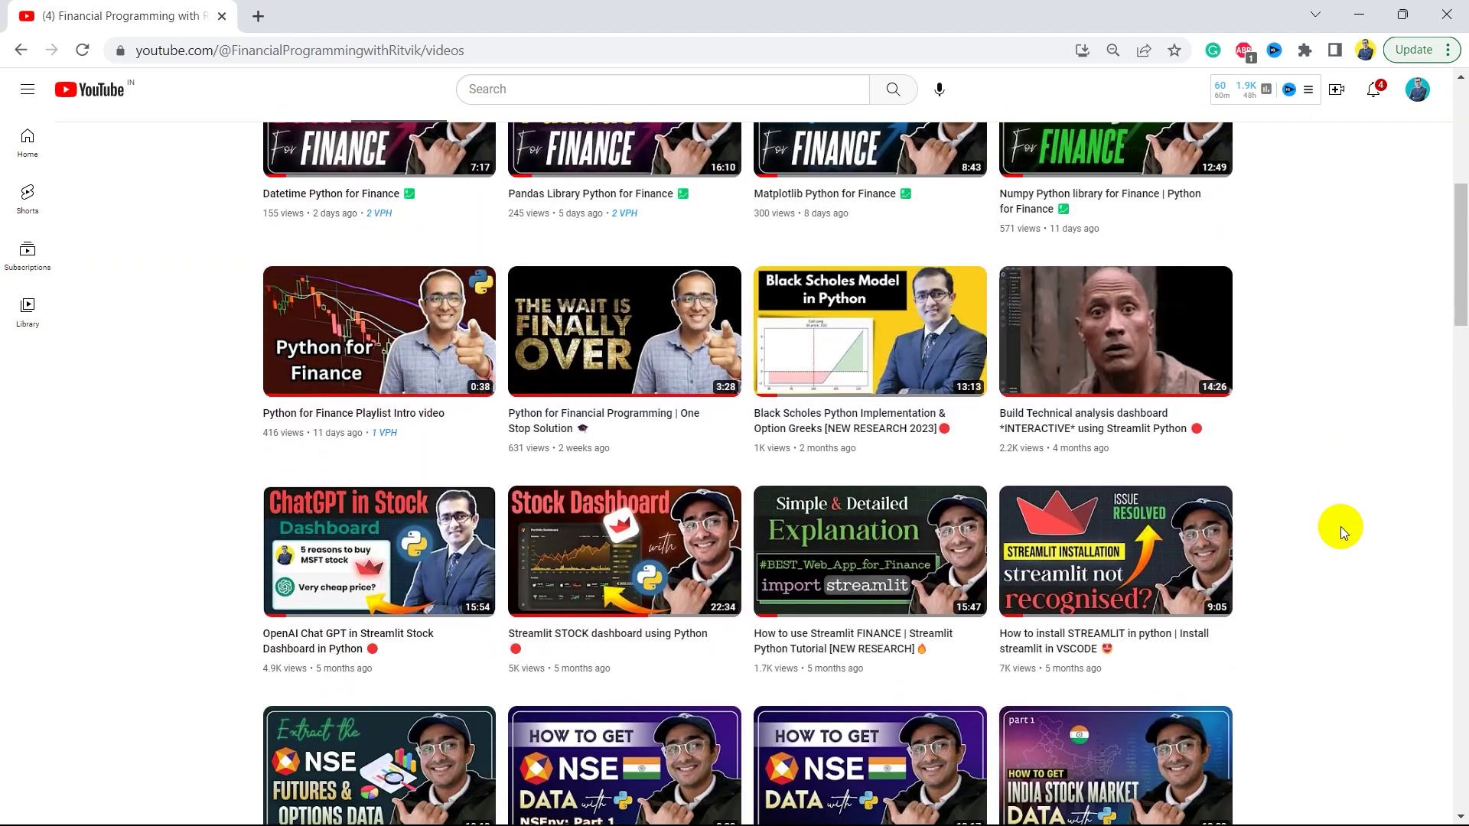
scroll(1340, 527, down, 7)
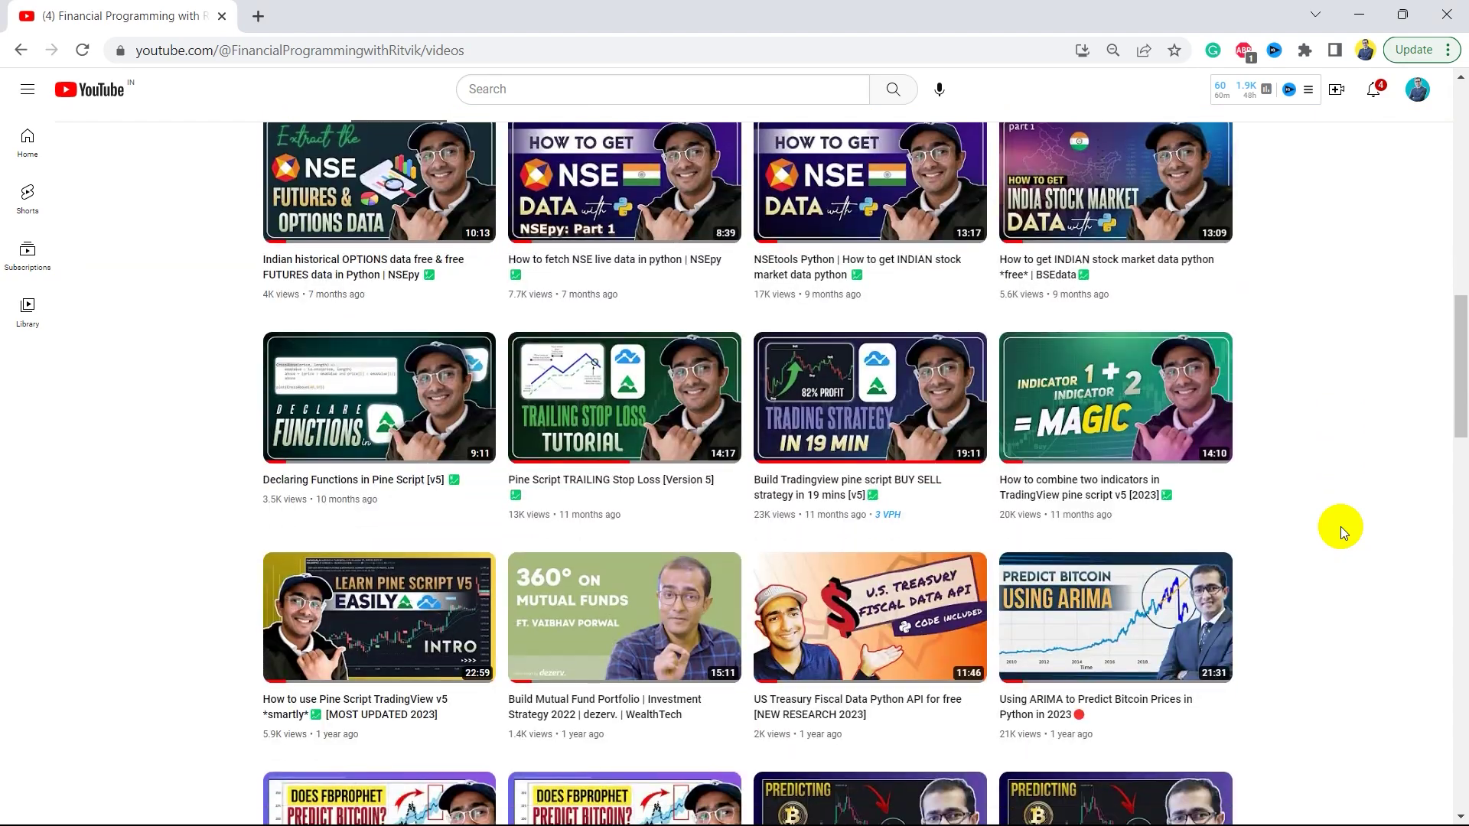
scroll(1340, 526, down, 6)
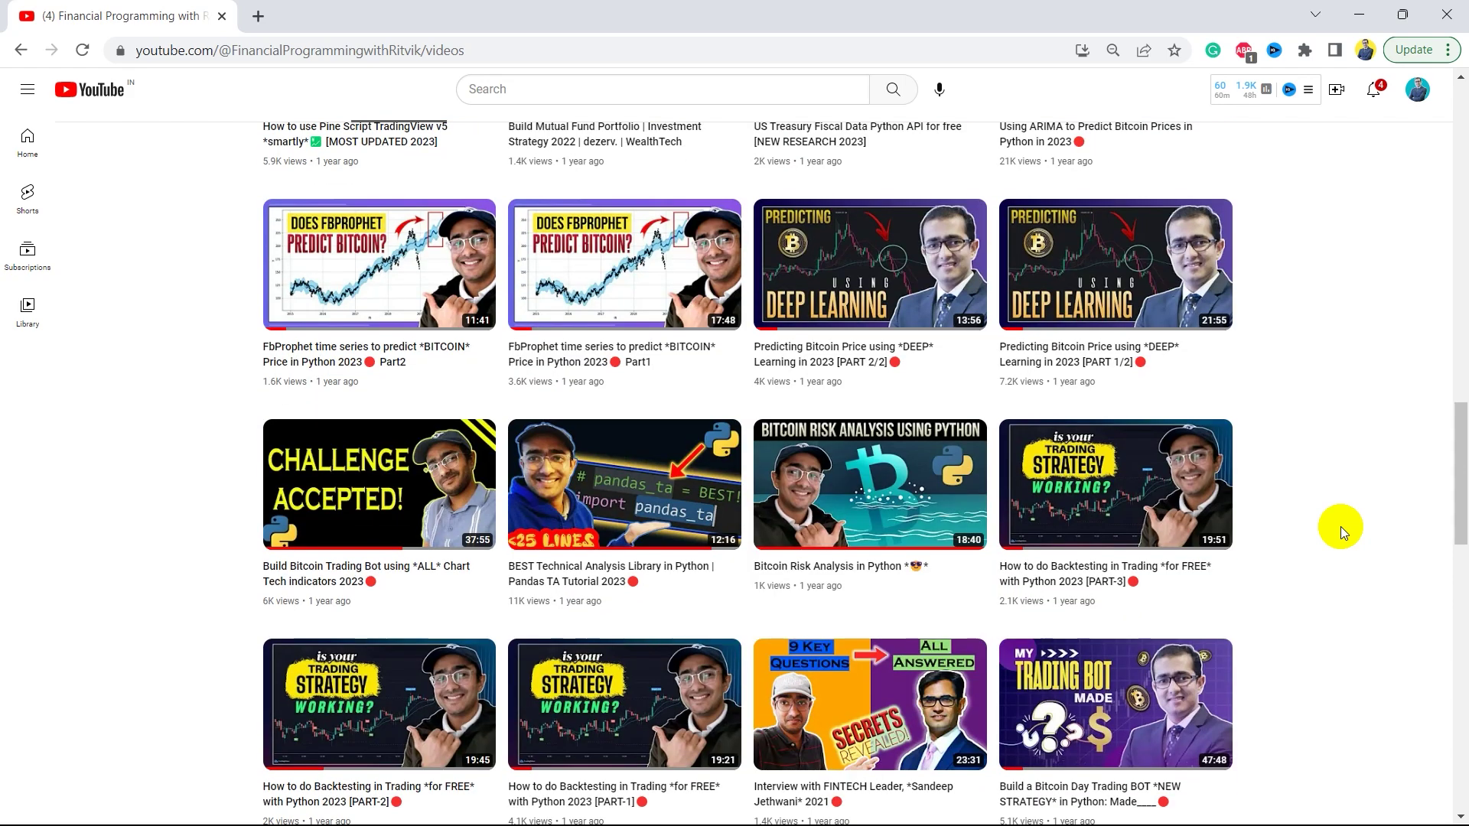
scroll(1341, 526, down, 2)
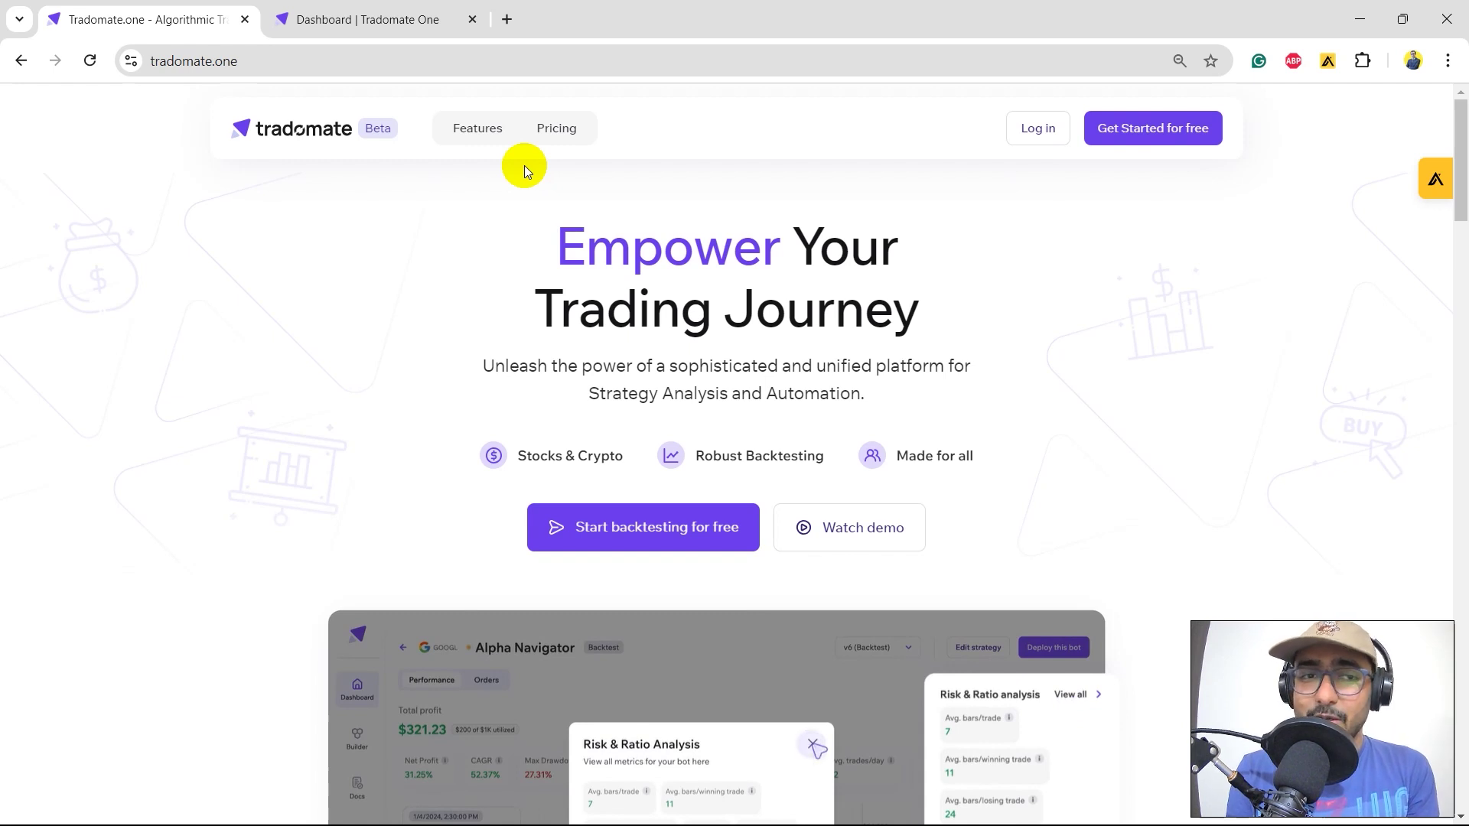
Open the Docs Welcome page from the dashboard sidebar, then return to the Trading bots list.
click(385, 19)
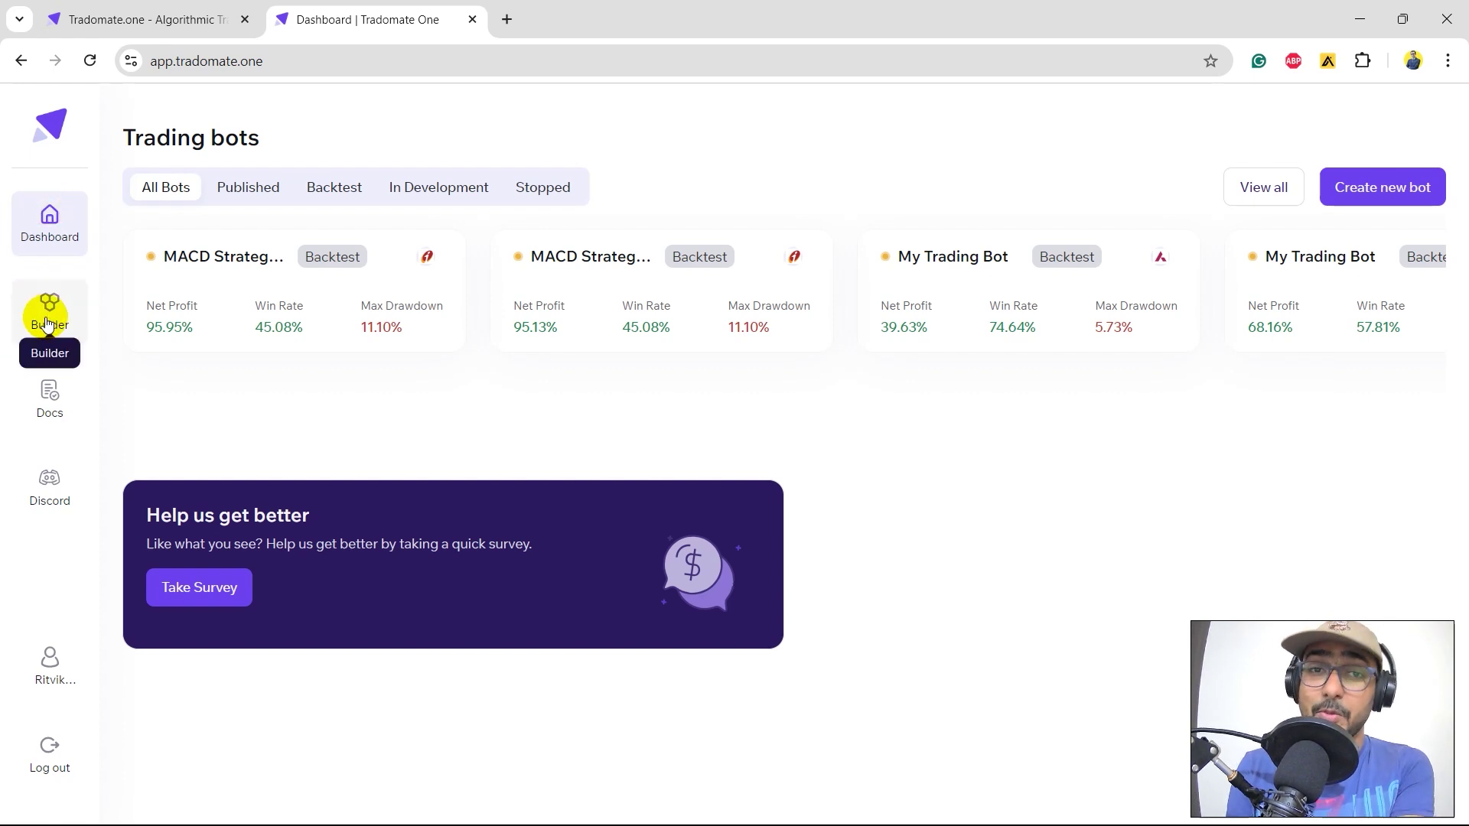
click(50, 408)
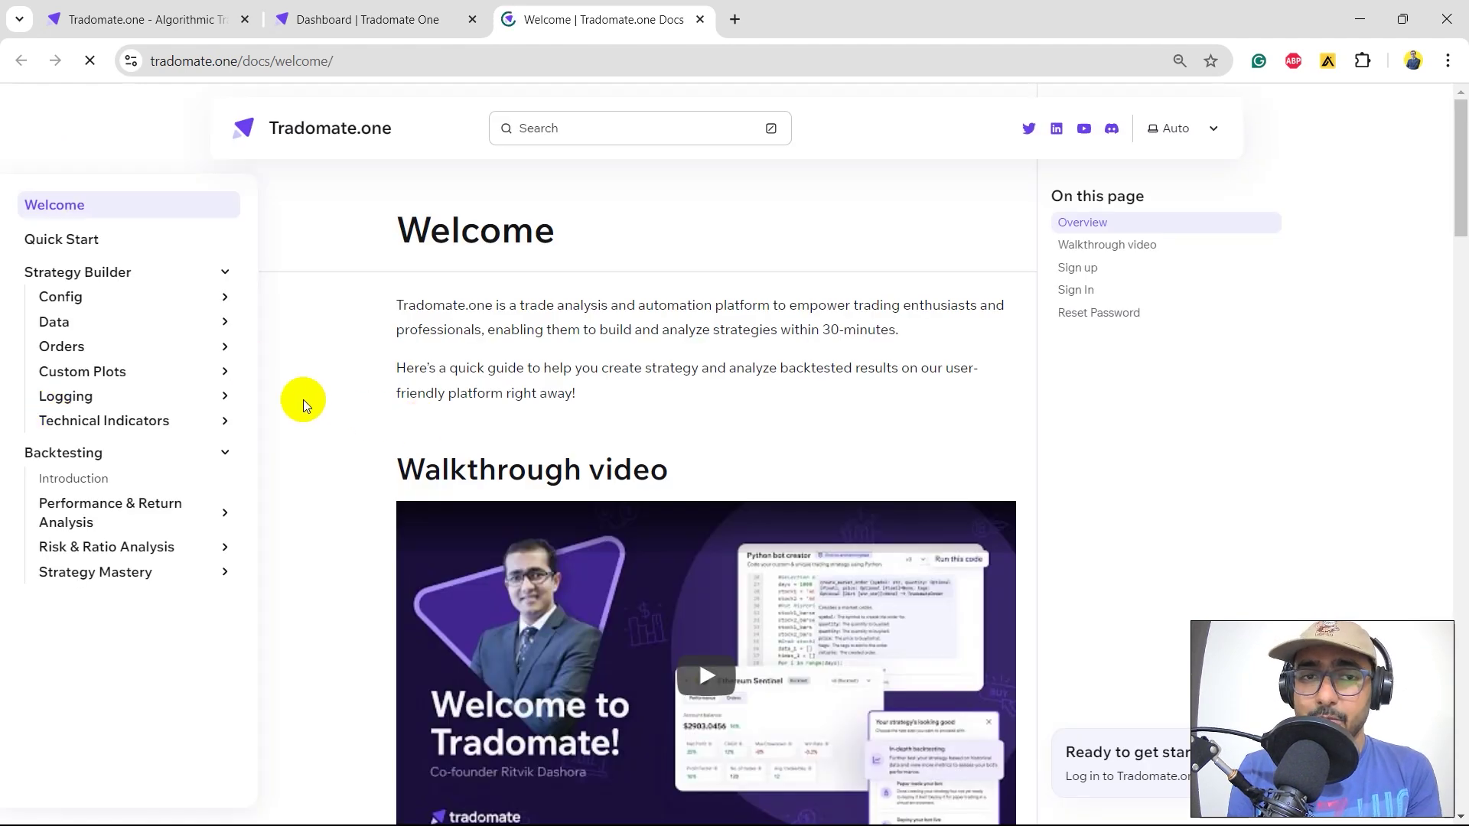
scroll(303, 401, down, 8)
click(360, 19)
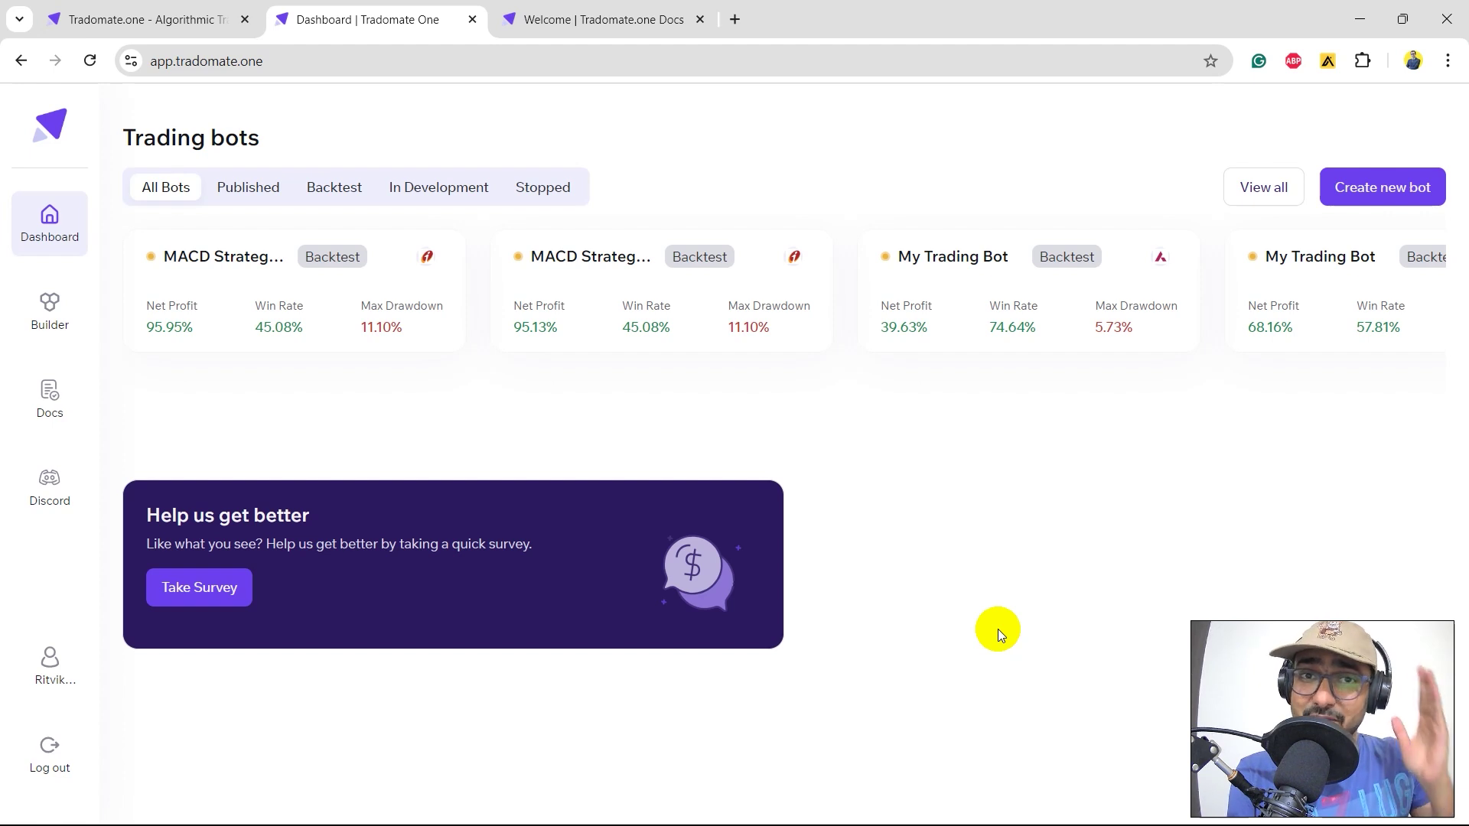
Start a Python Bot Creator bot from the EMA CrossOver Strategy template trading AXISBANK.NS.
click(1367, 204)
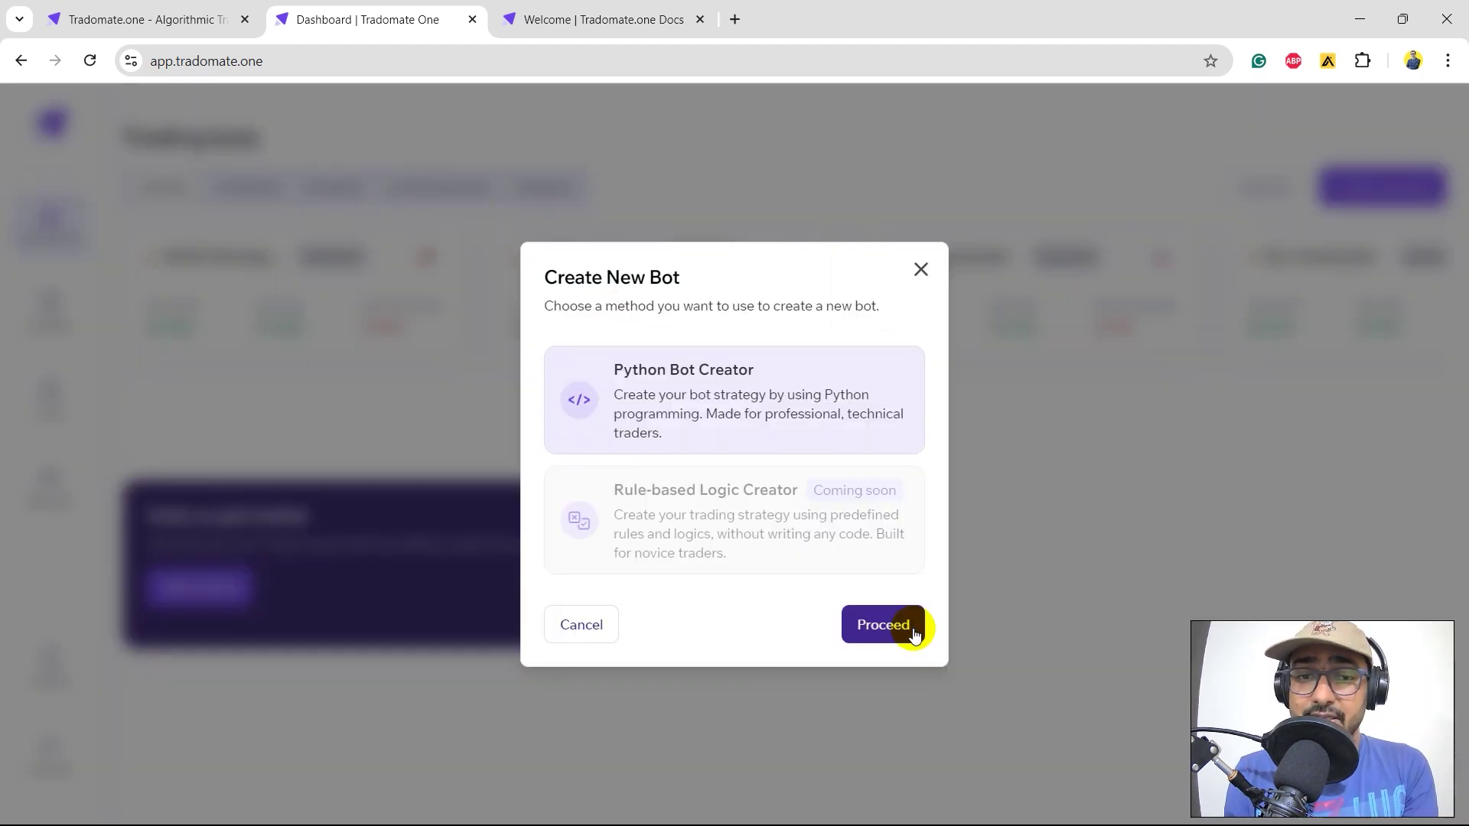
click(915, 632)
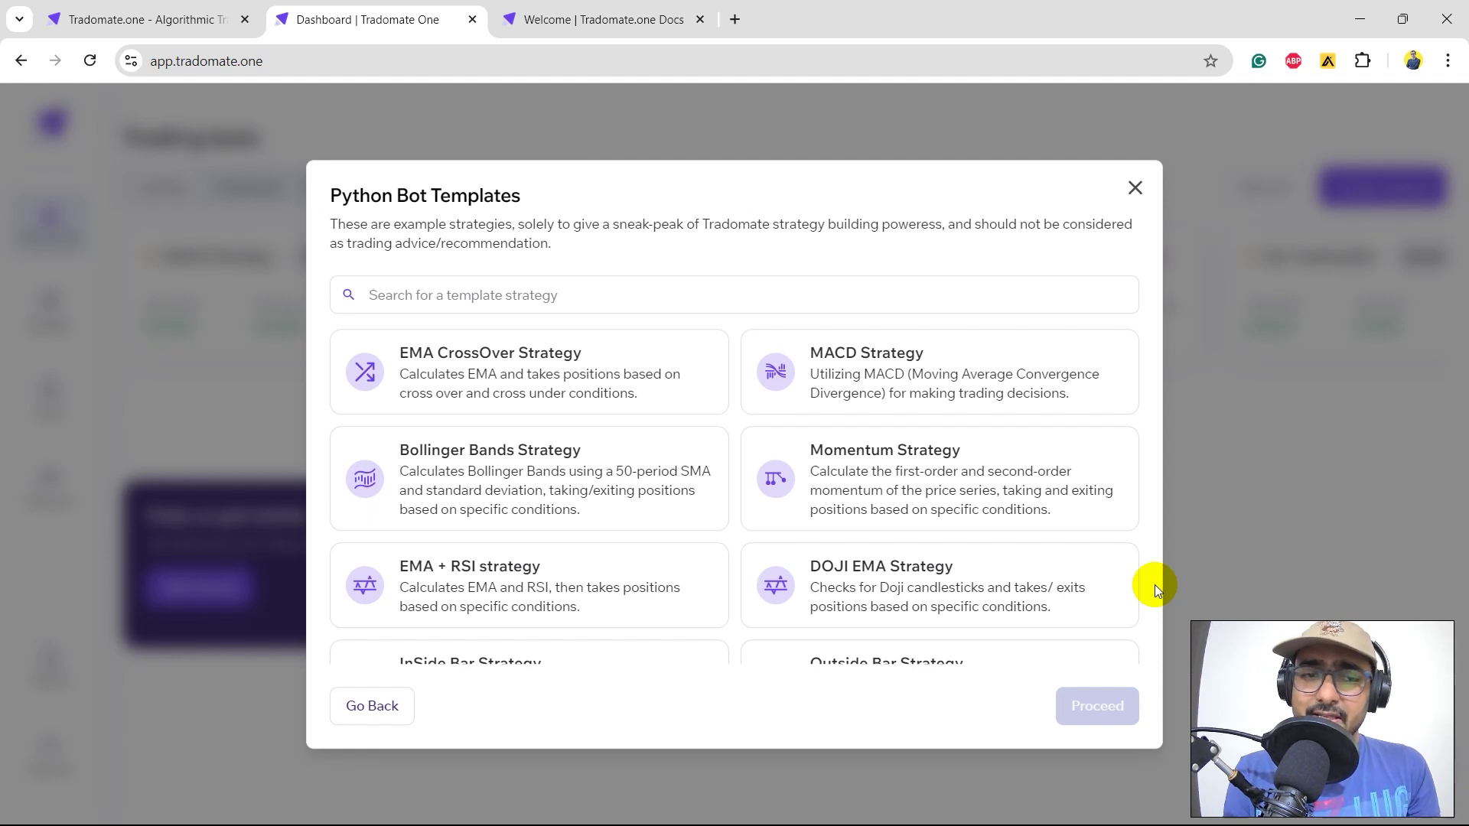
click(646, 395)
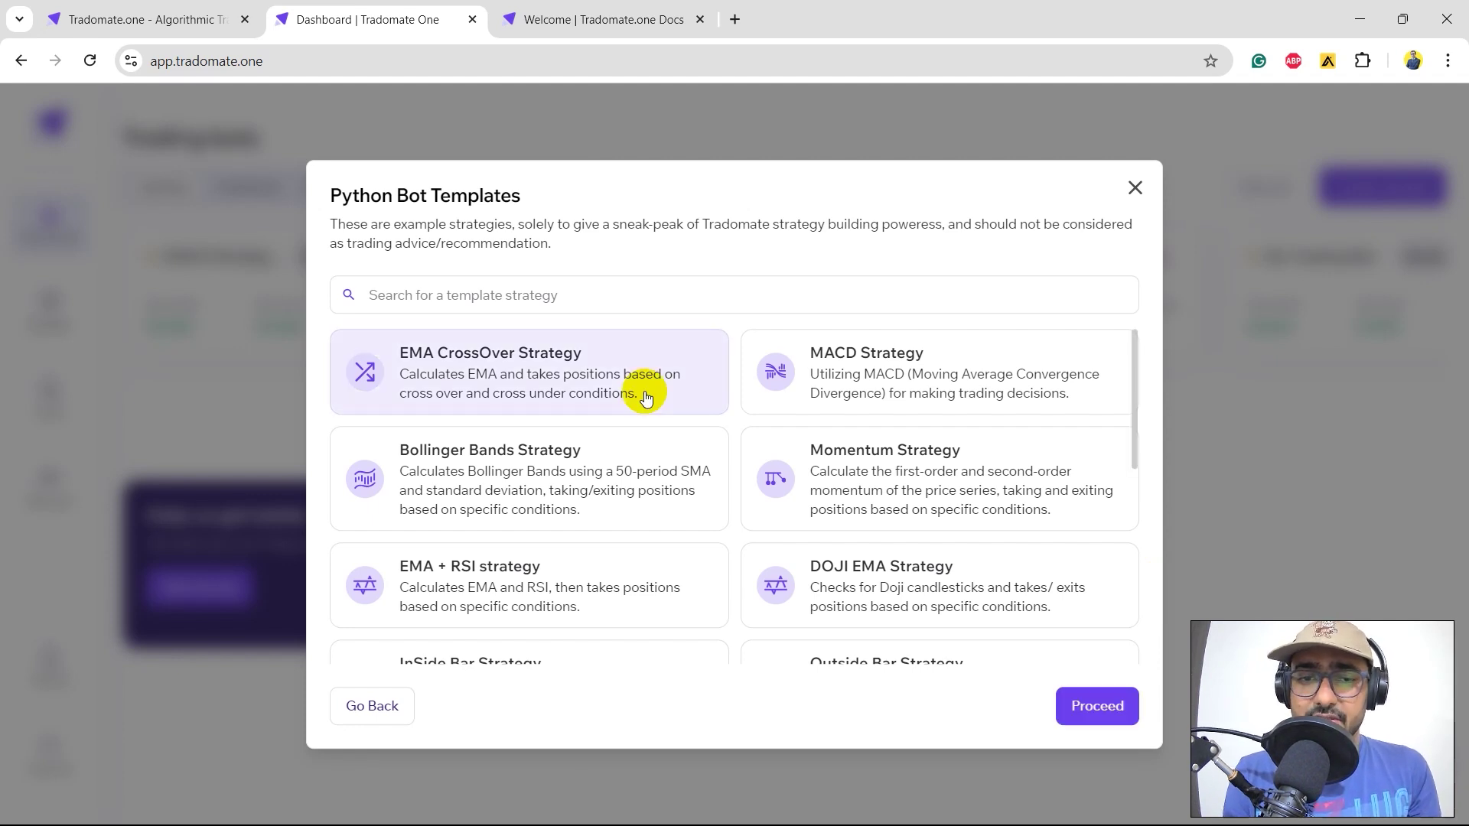
click(1125, 725)
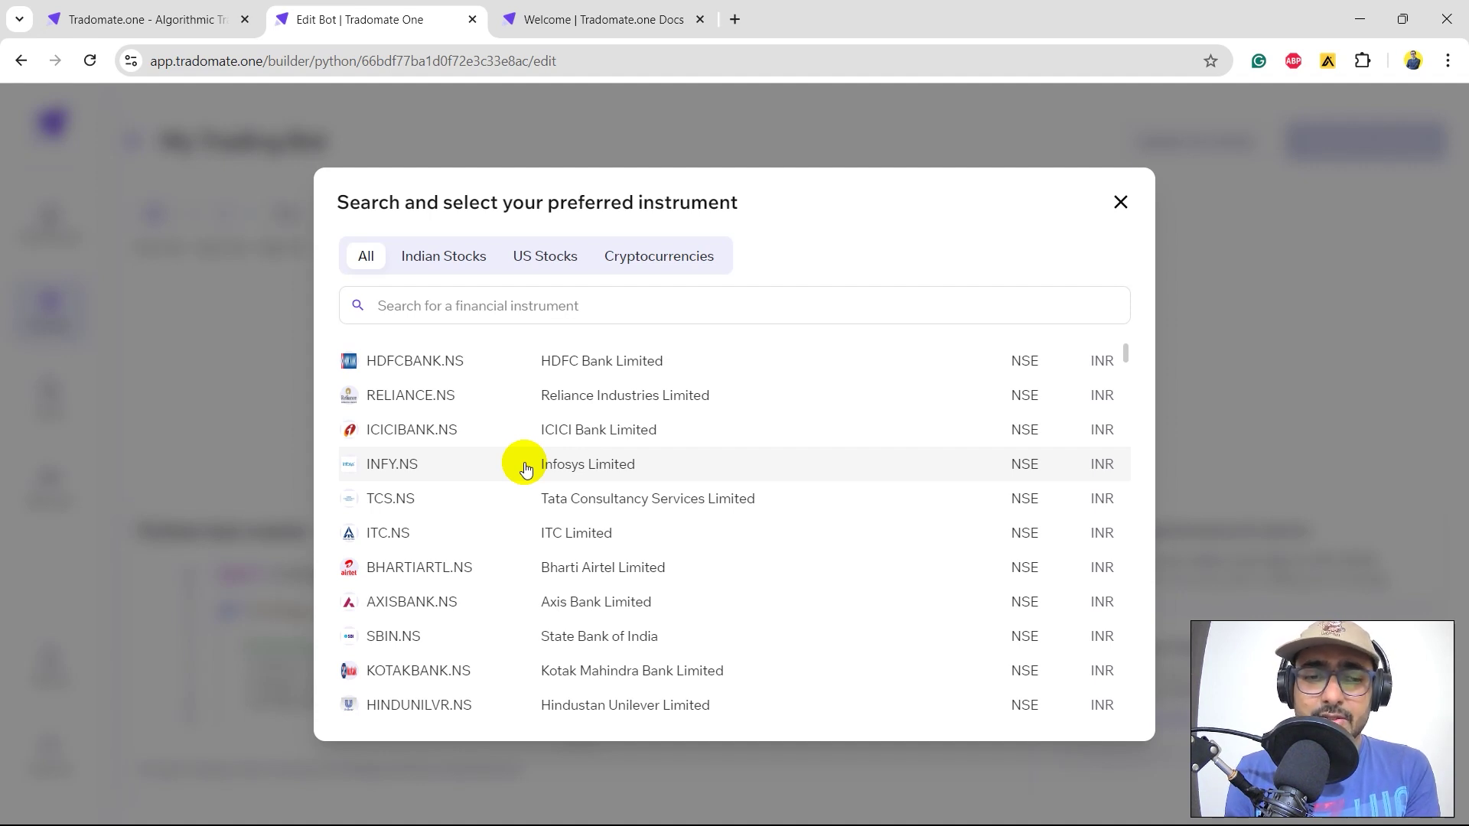
click(495, 594)
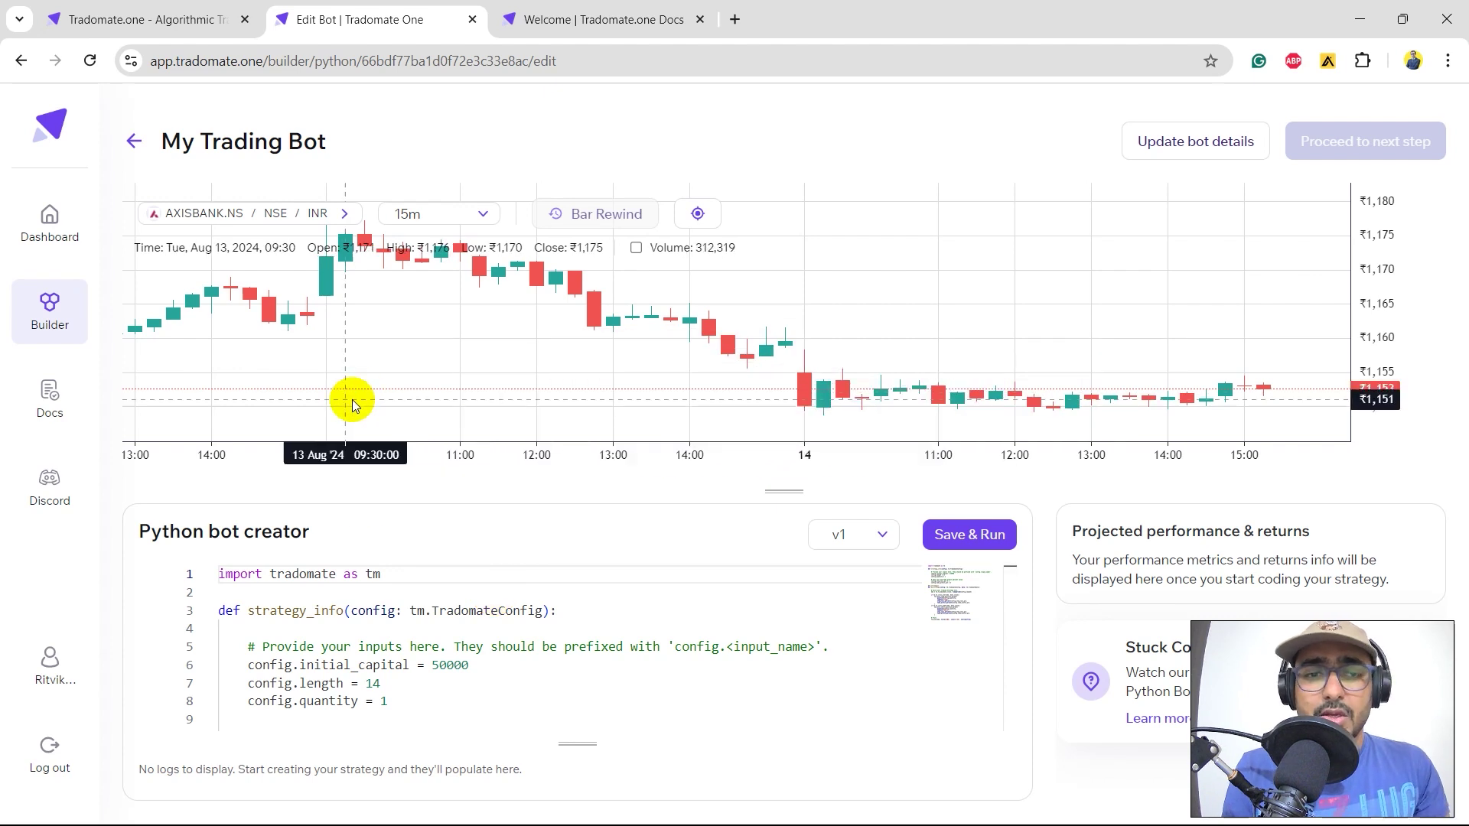
Compress the AXISBANK.NS chart and switch its timeframe to 30m.
drag(362, 459, 663, 452)
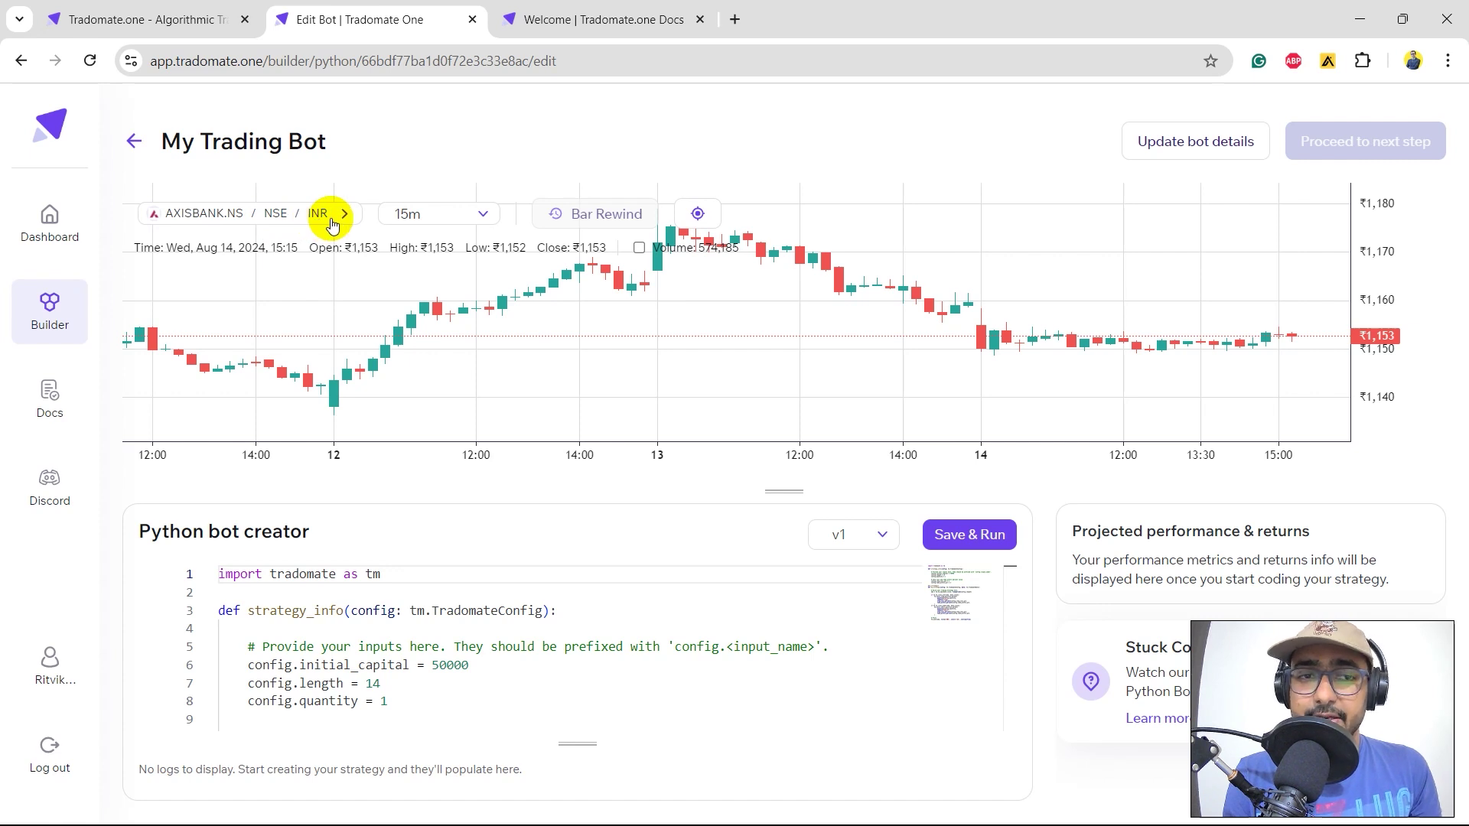
click(447, 224)
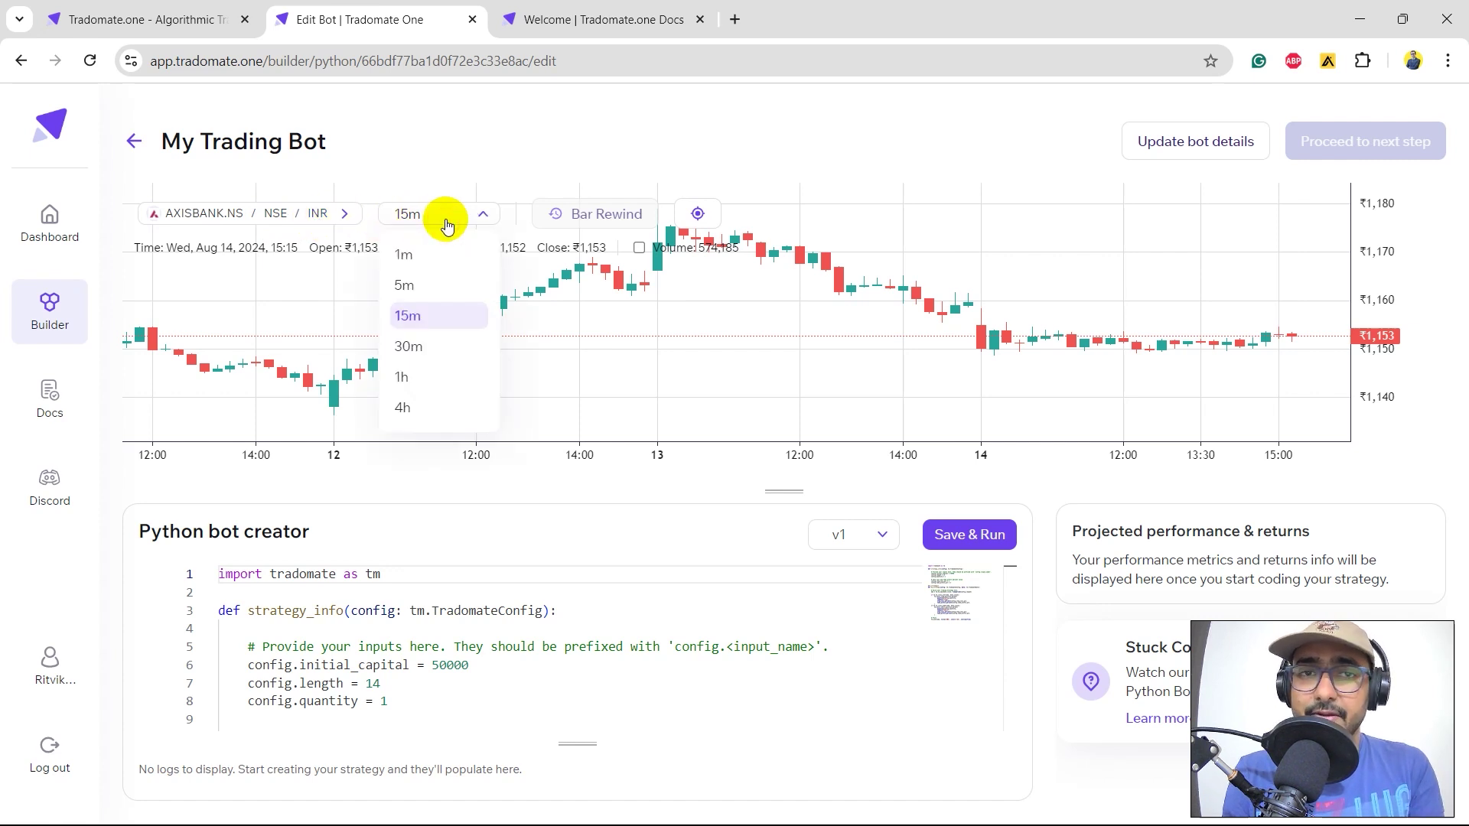
click(420, 348)
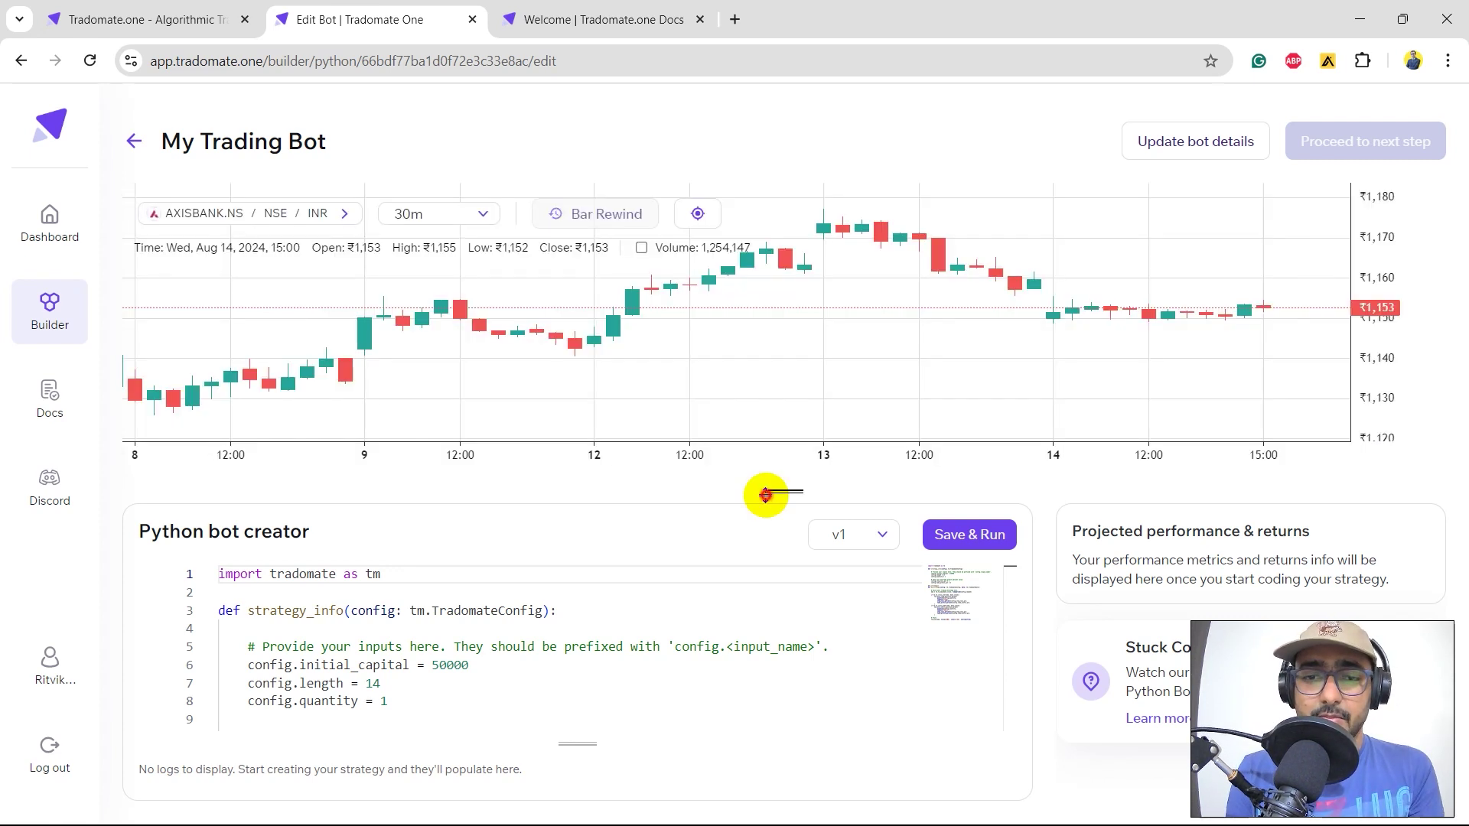
Enlarge the code editor and highlight the strategy settings on lines 3–12.
drag(766, 495, 753, 329)
scroll(557, 547, down, 1)
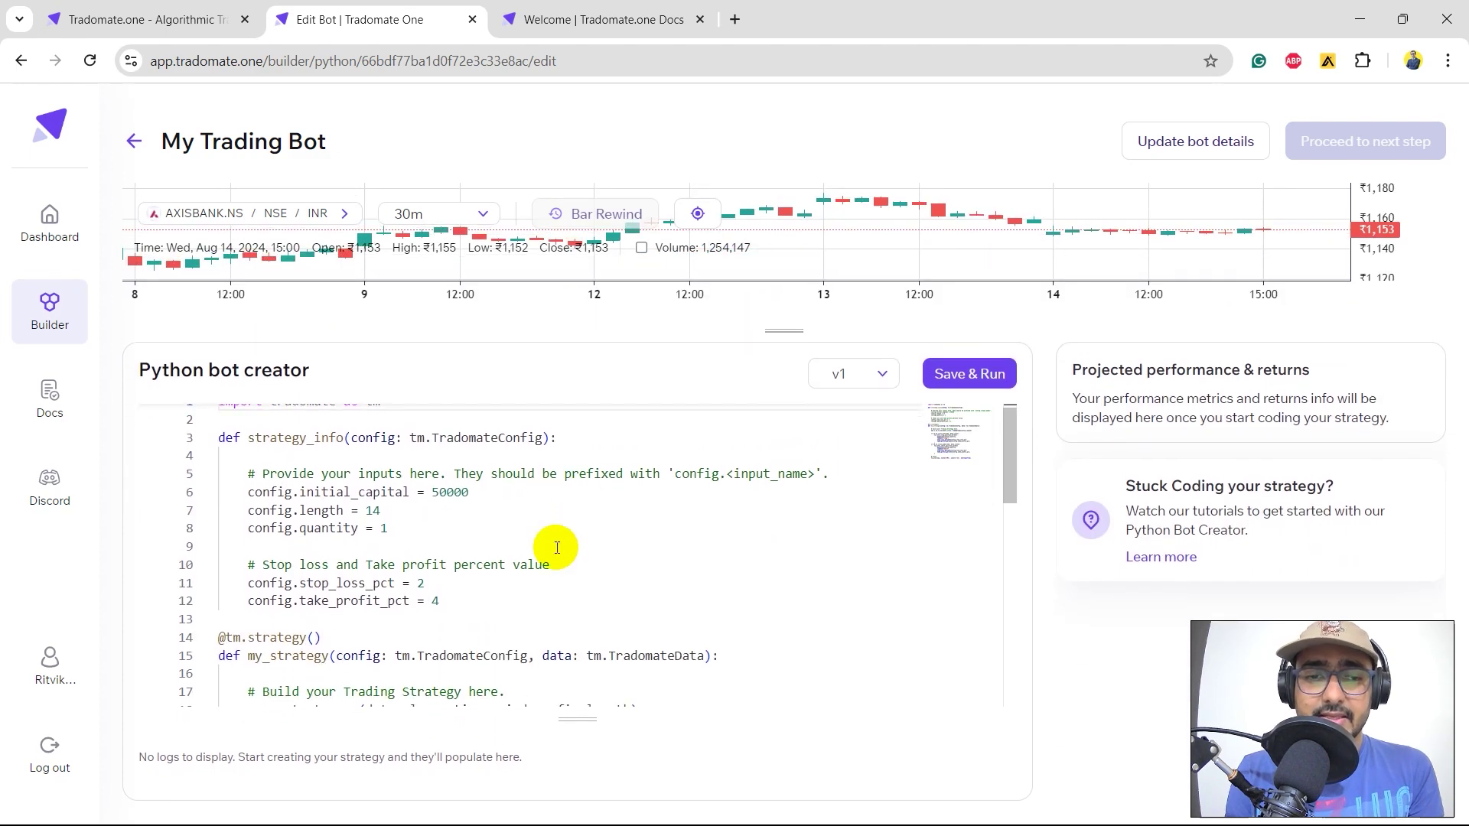
scroll(557, 548, down, 1)
scroll(520, 546, up, 1)
click(420, 546)
scroll(423, 542, down, 2)
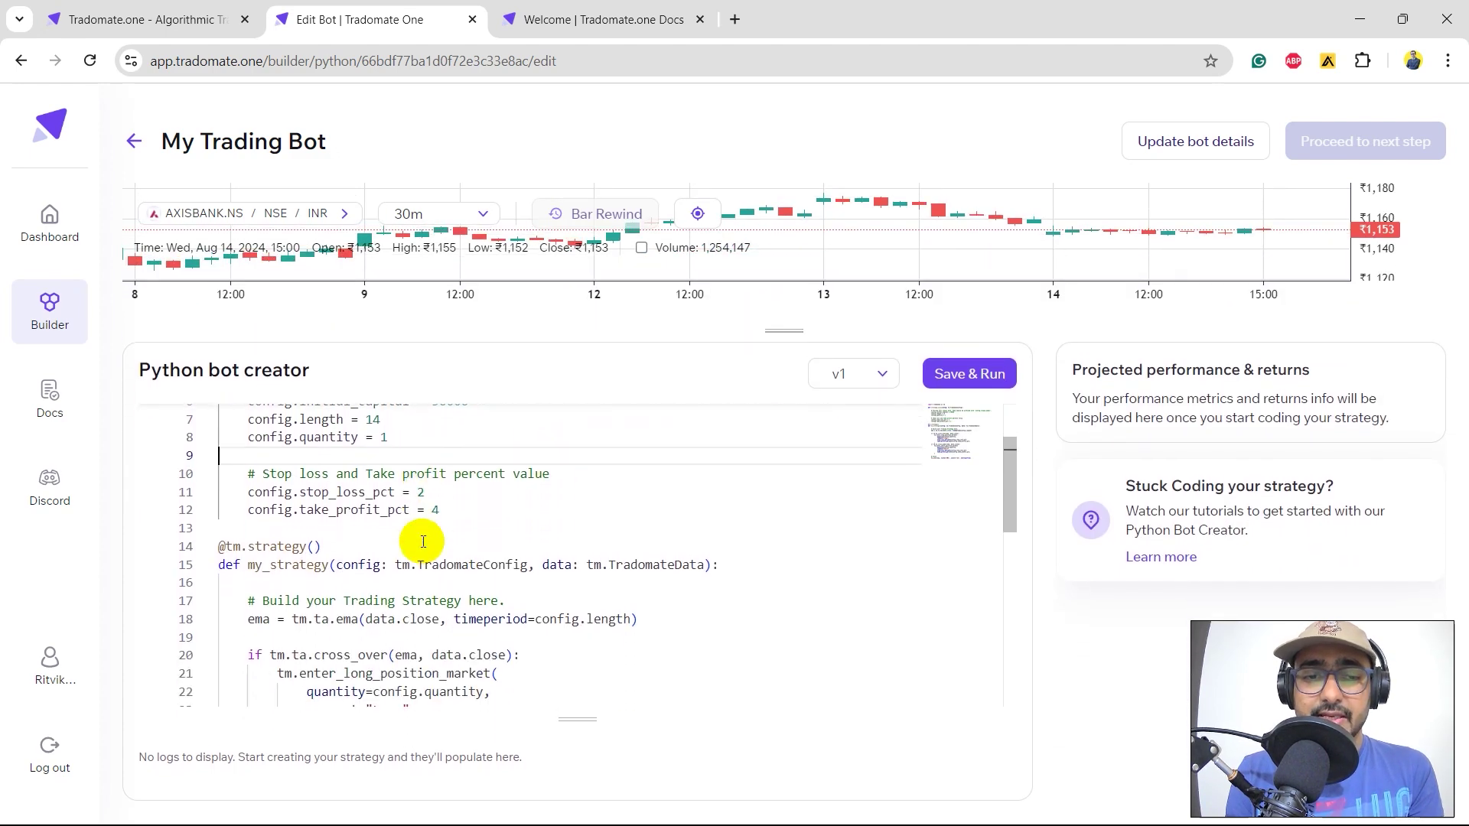
scroll(423, 542, down, 4)
scroll(423, 542, down, 3)
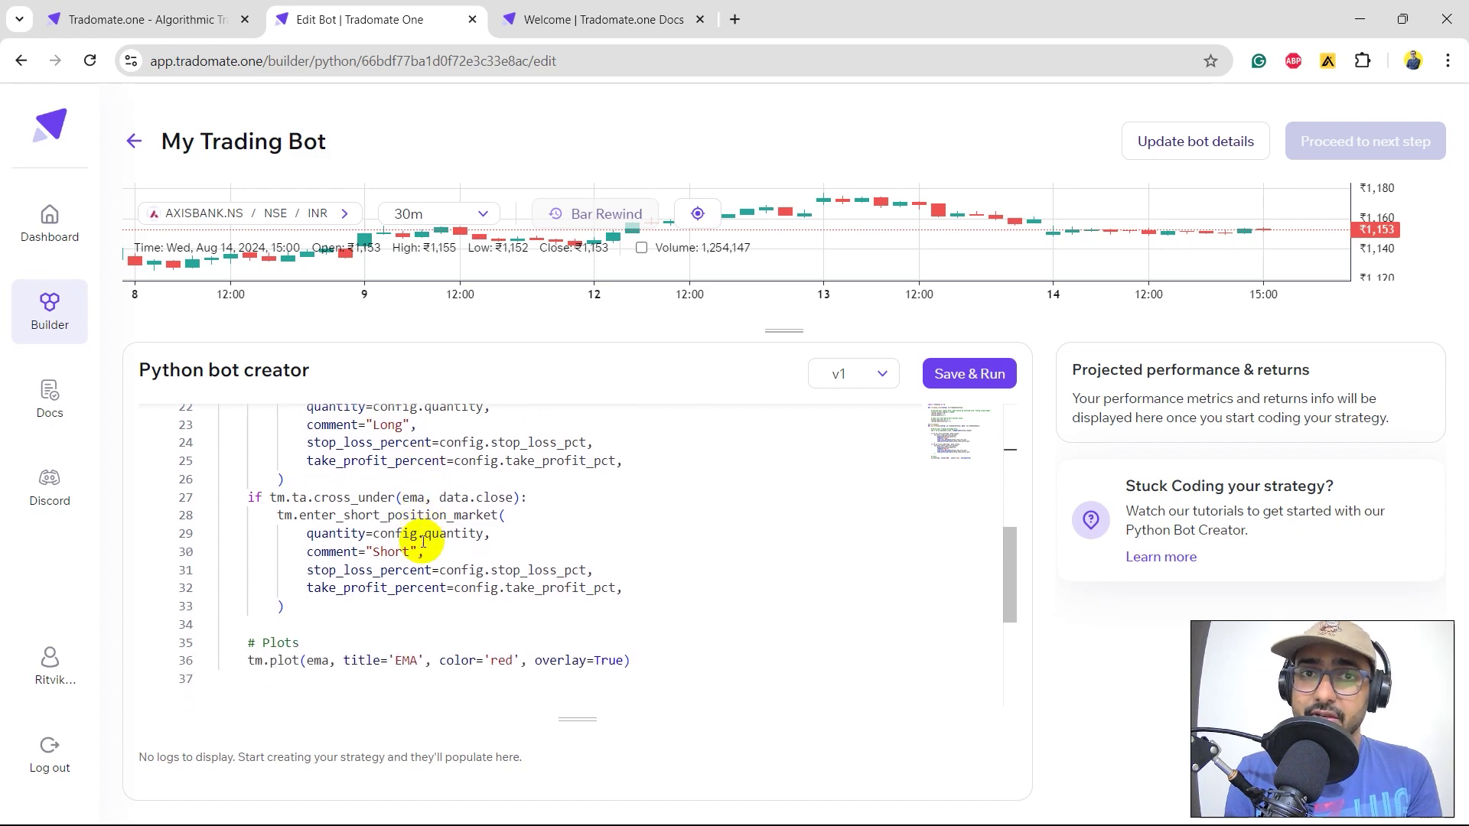
scroll(423, 541, up, 9)
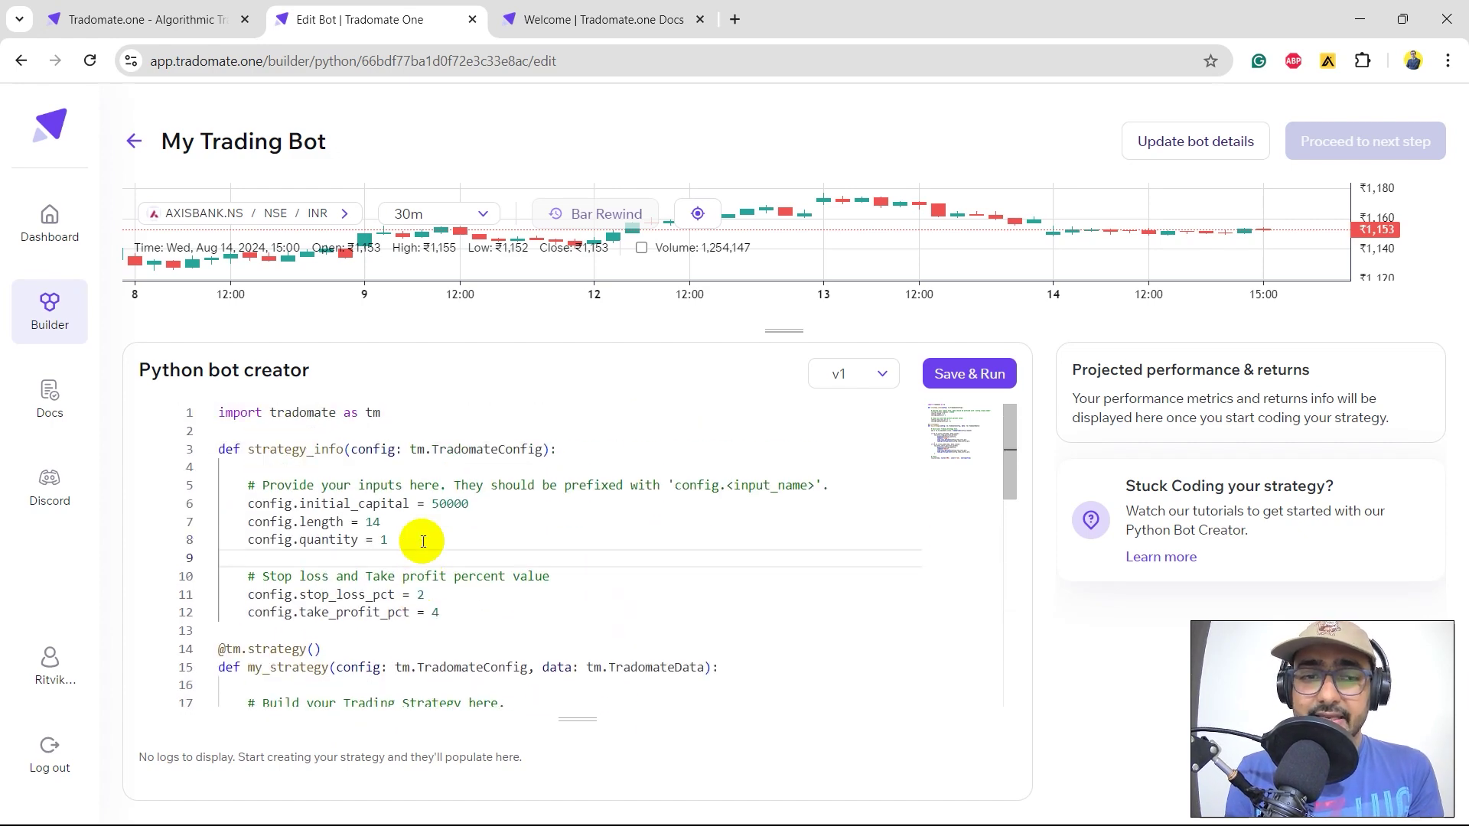
click(298, 447)
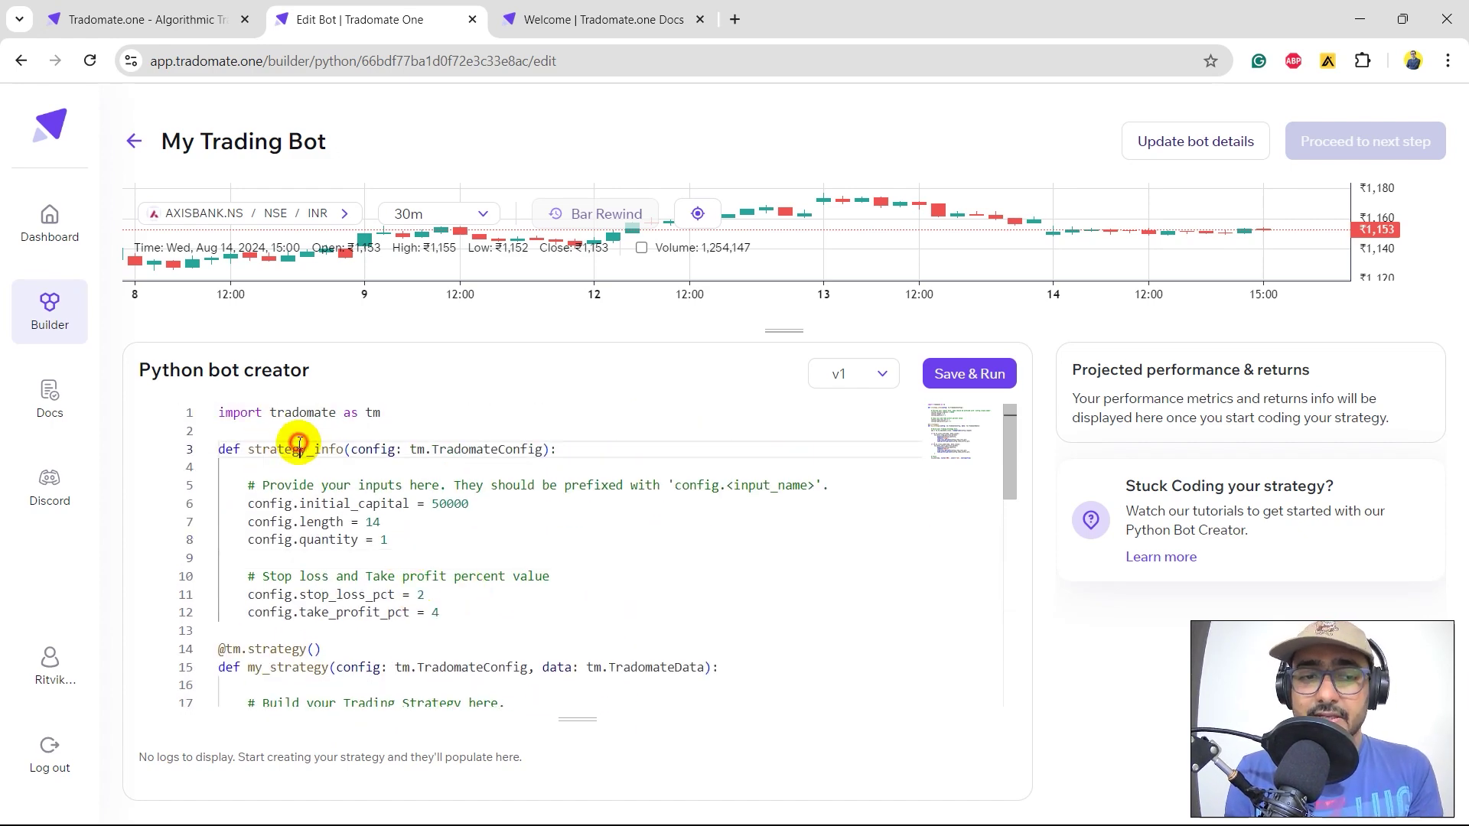
drag(298, 446, 331, 618)
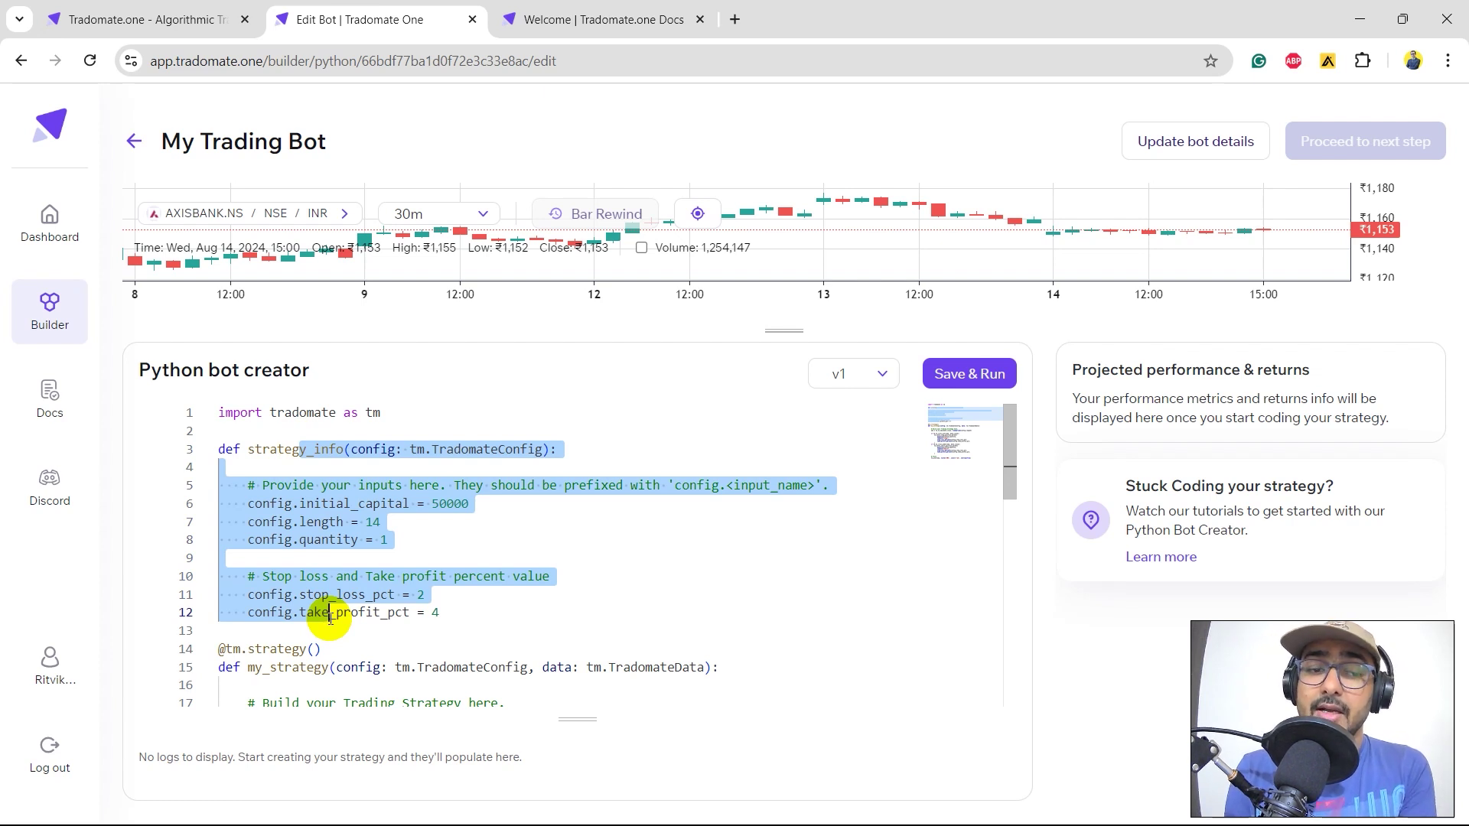
Review the strategy code, selecting and then clearing lines 11–12.
scroll(330, 618, down, 4)
drag(322, 541, 373, 665)
scroll(368, 662, down, 2)
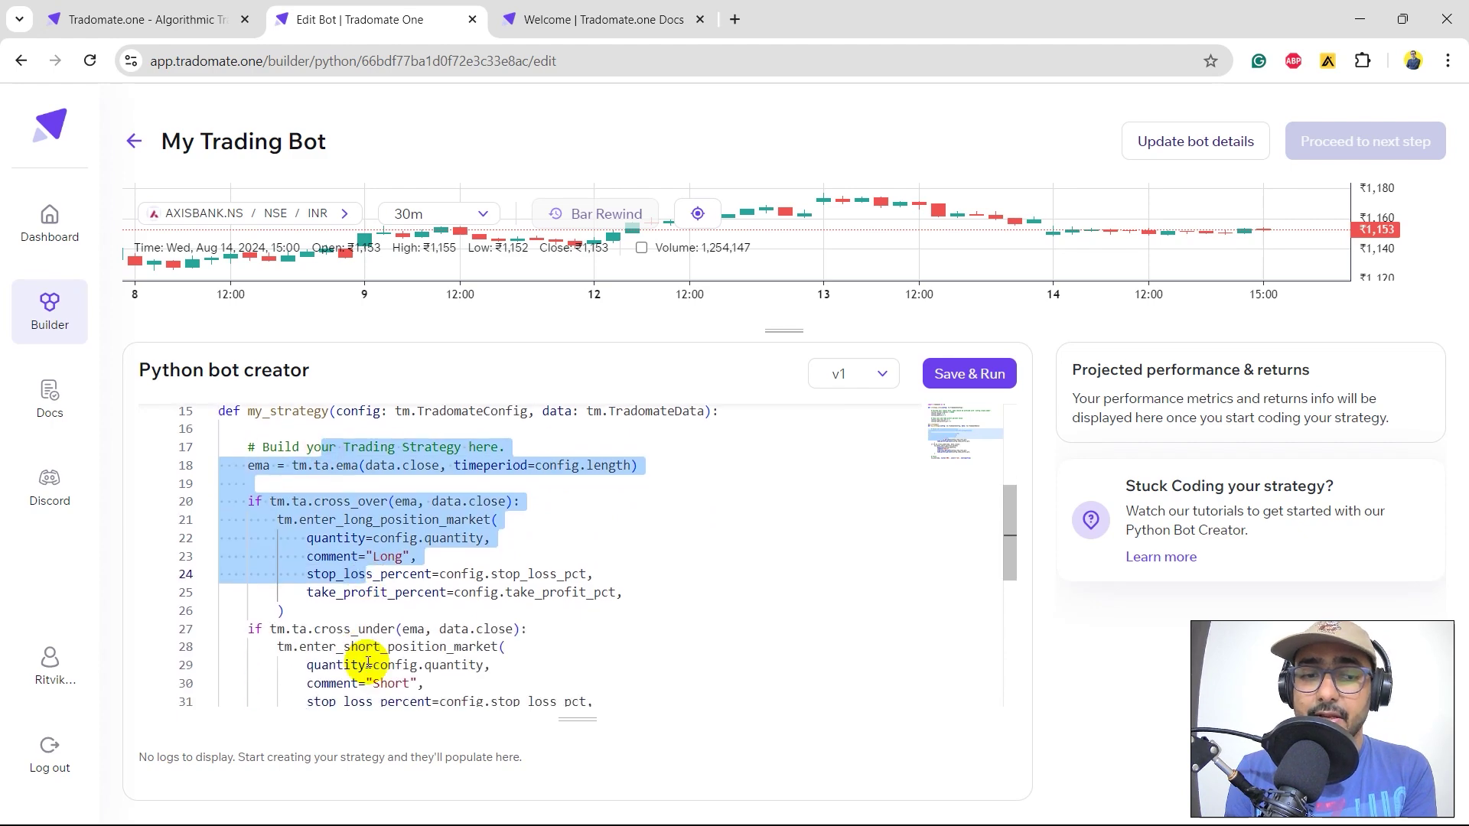
scroll(368, 663, down, 3)
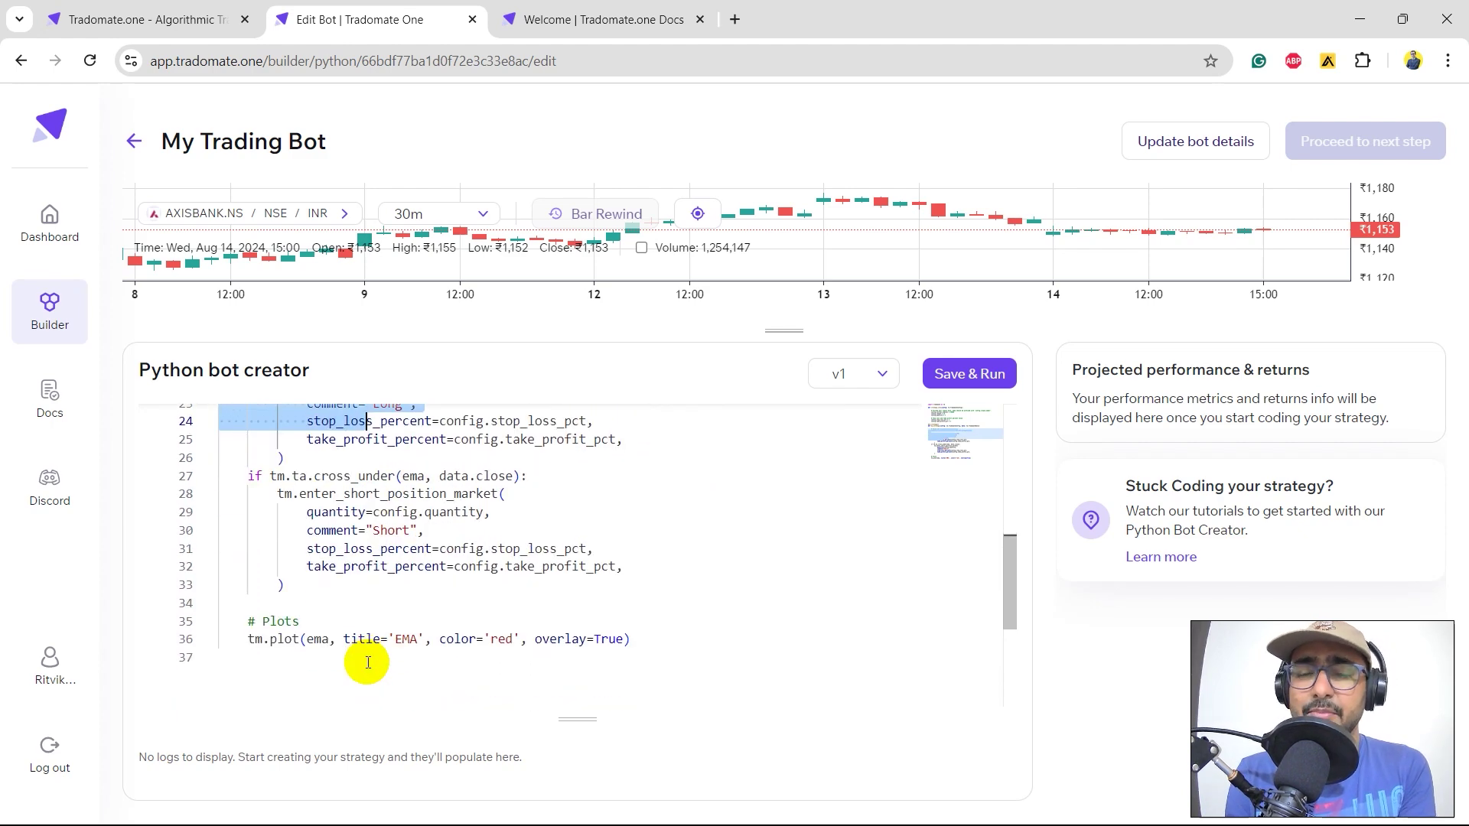
scroll(359, 650, up, 6)
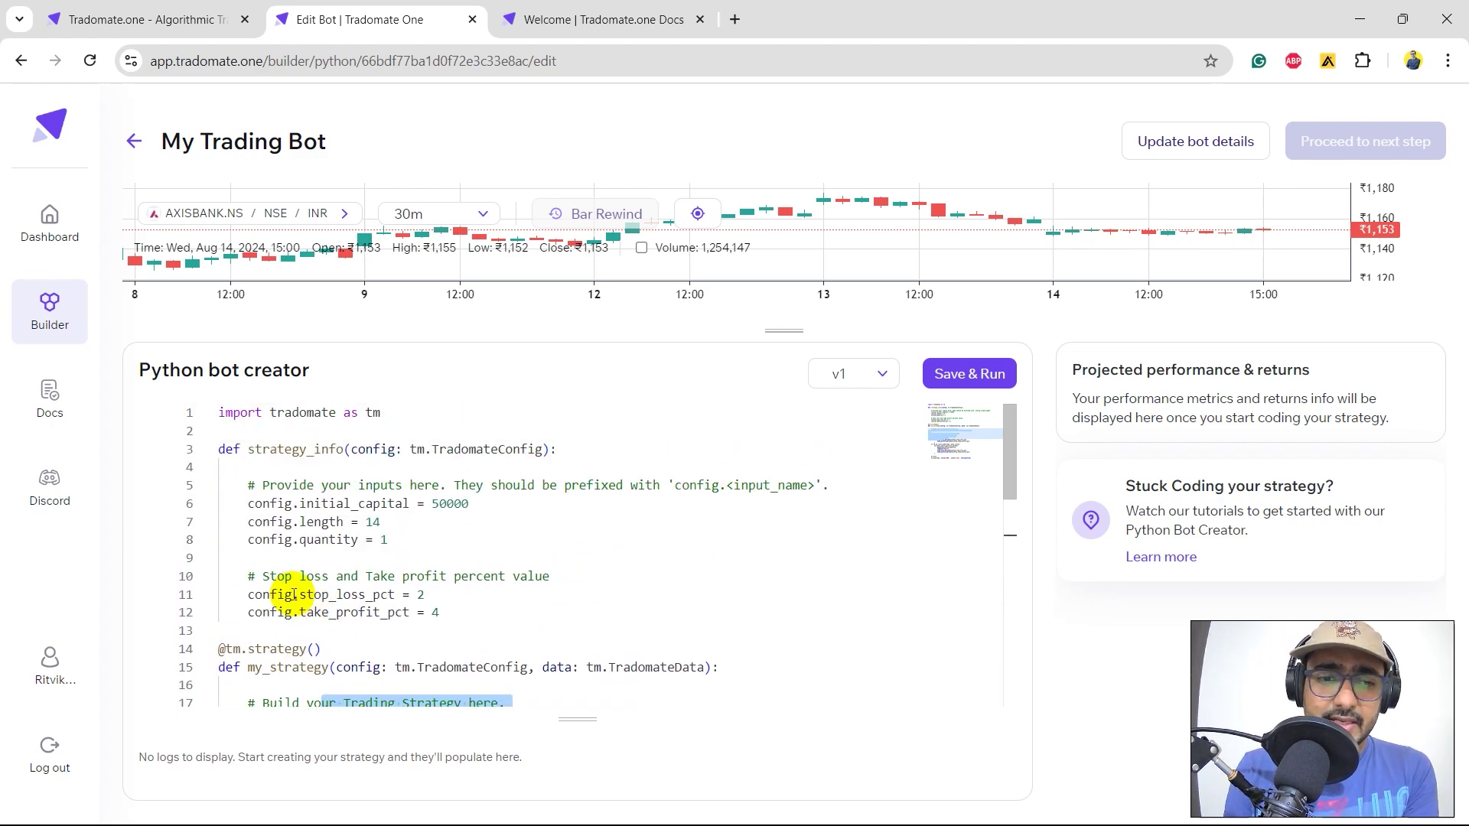
drag(308, 594, 321, 612)
click(358, 612)
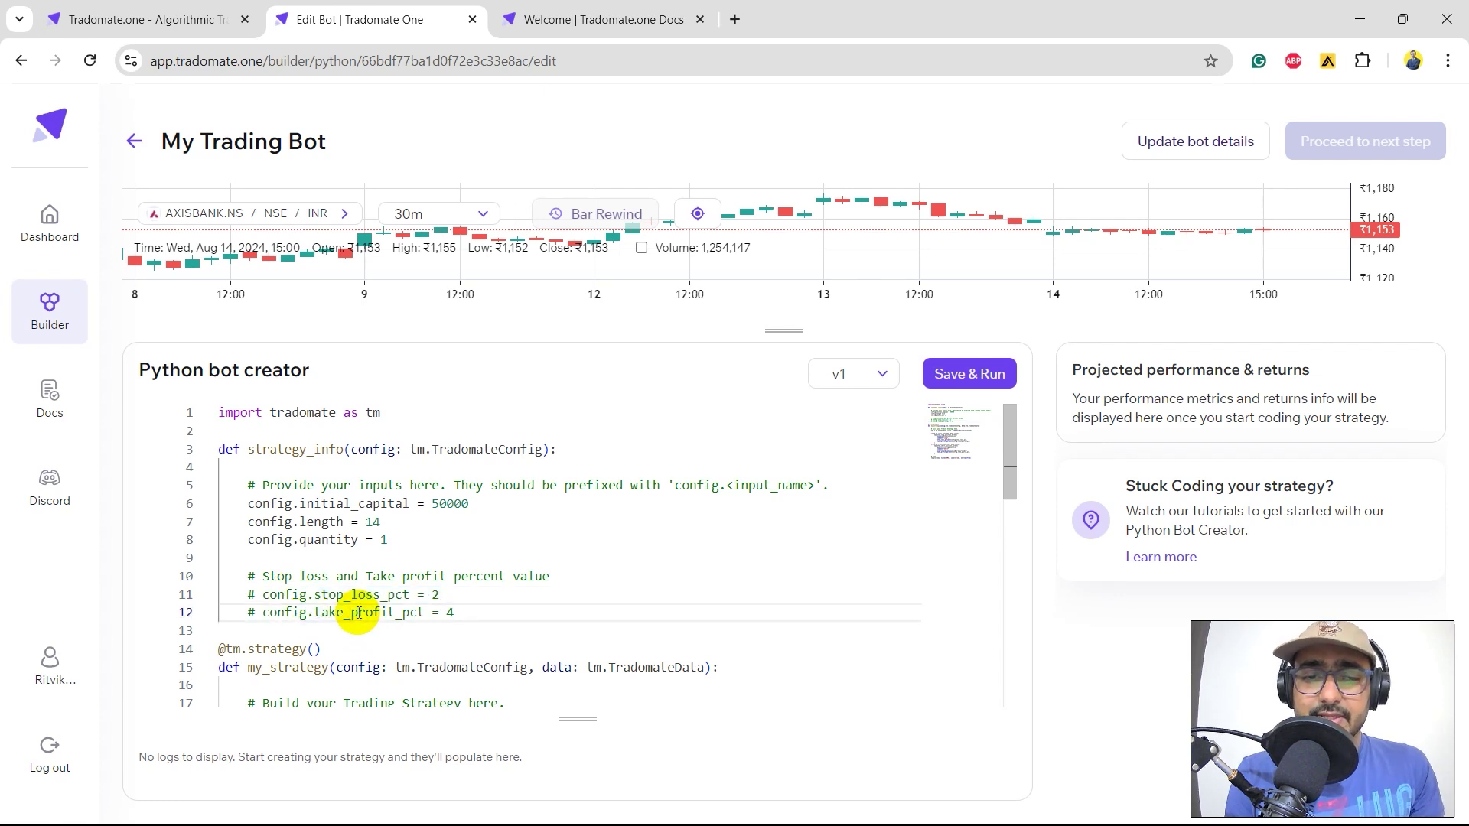
scroll(358, 612, down, 1)
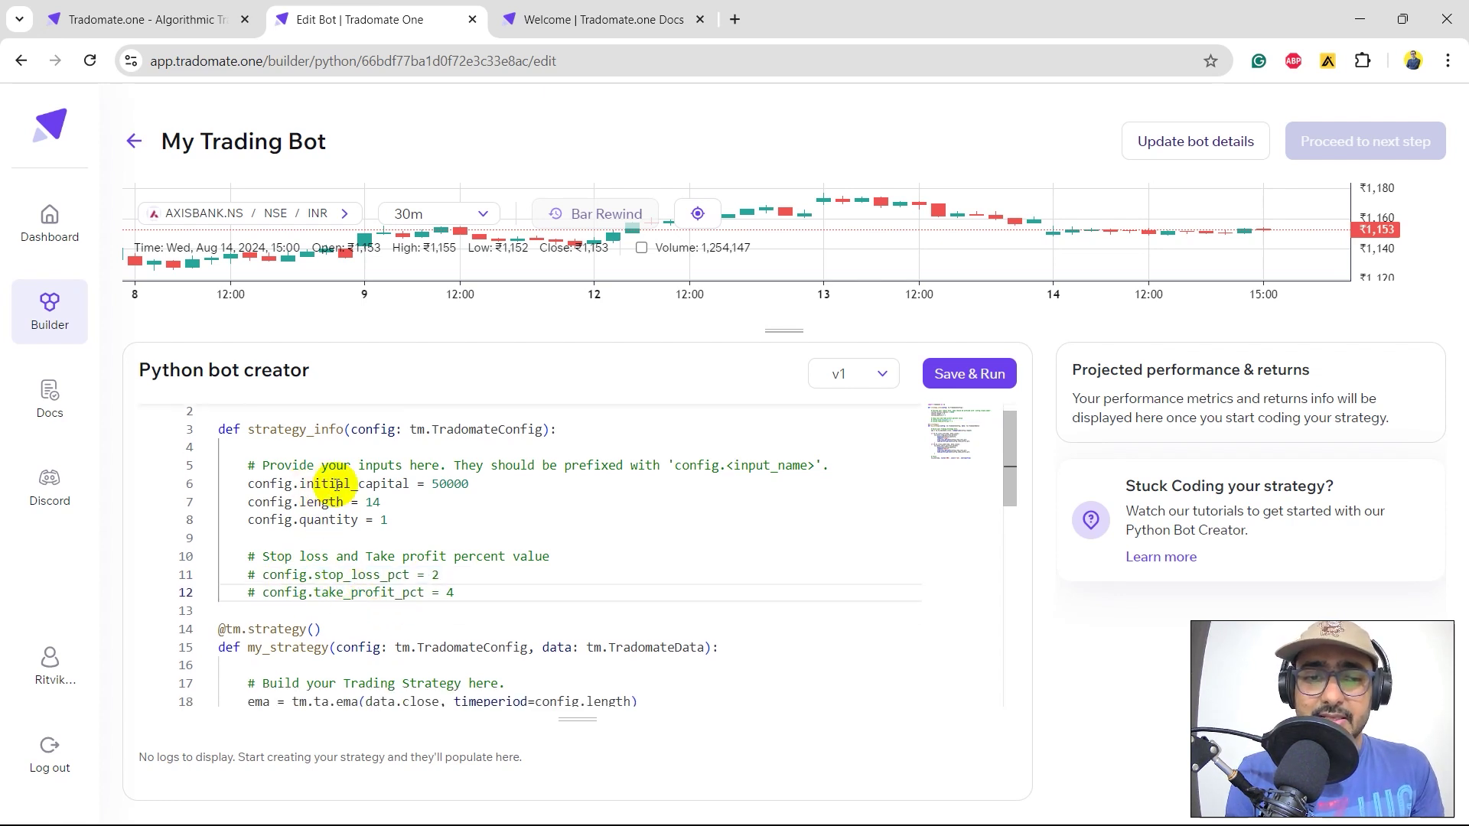
scroll(337, 526, down, 4)
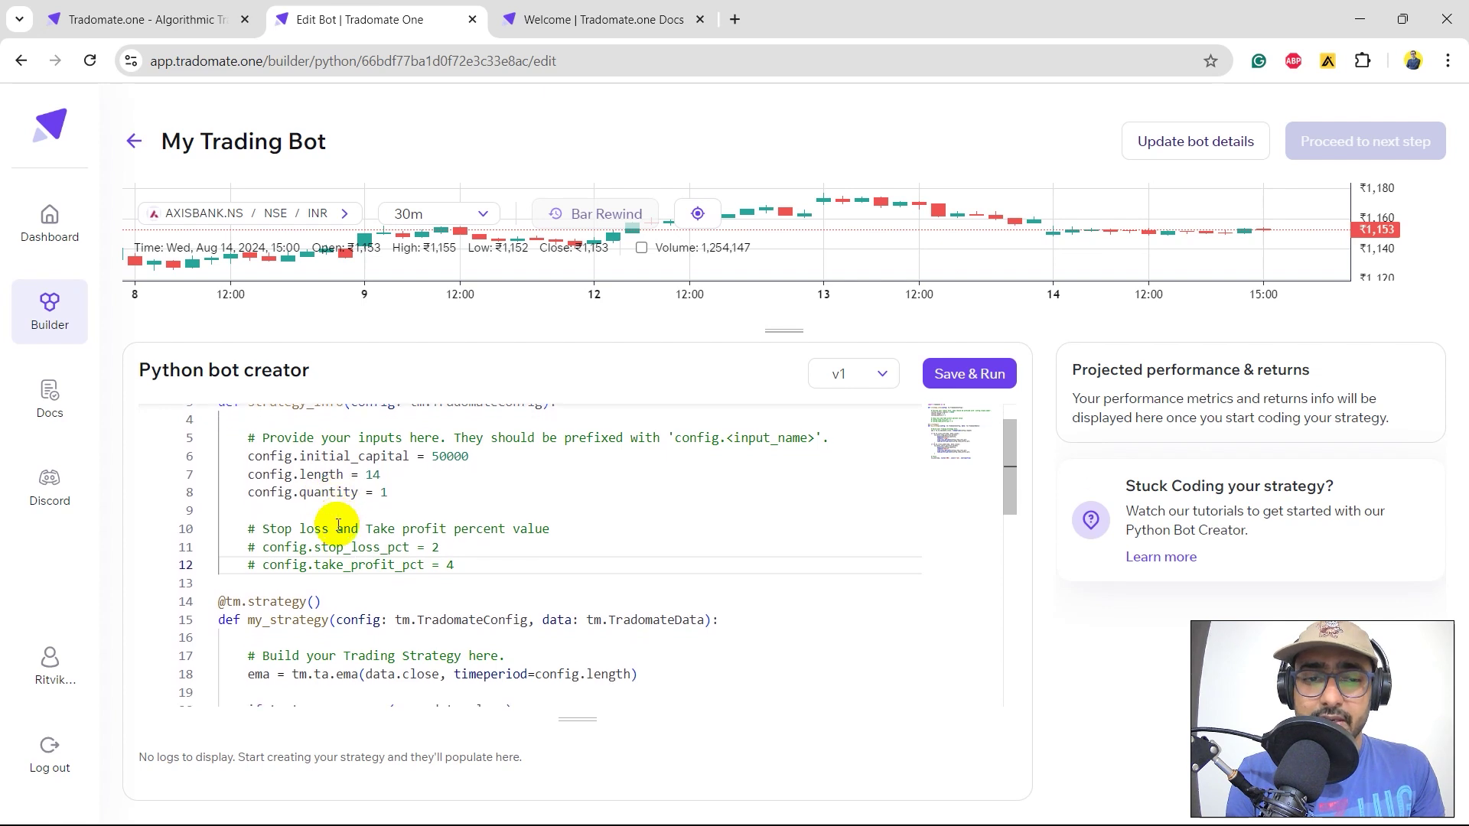
Comment out stop_loss_percent and take_profit_percent in both long and short entry orders.
click(397, 605)
drag(396, 605, 411, 624)
key(ctrl+slash)
scroll(405, 631, down, 3)
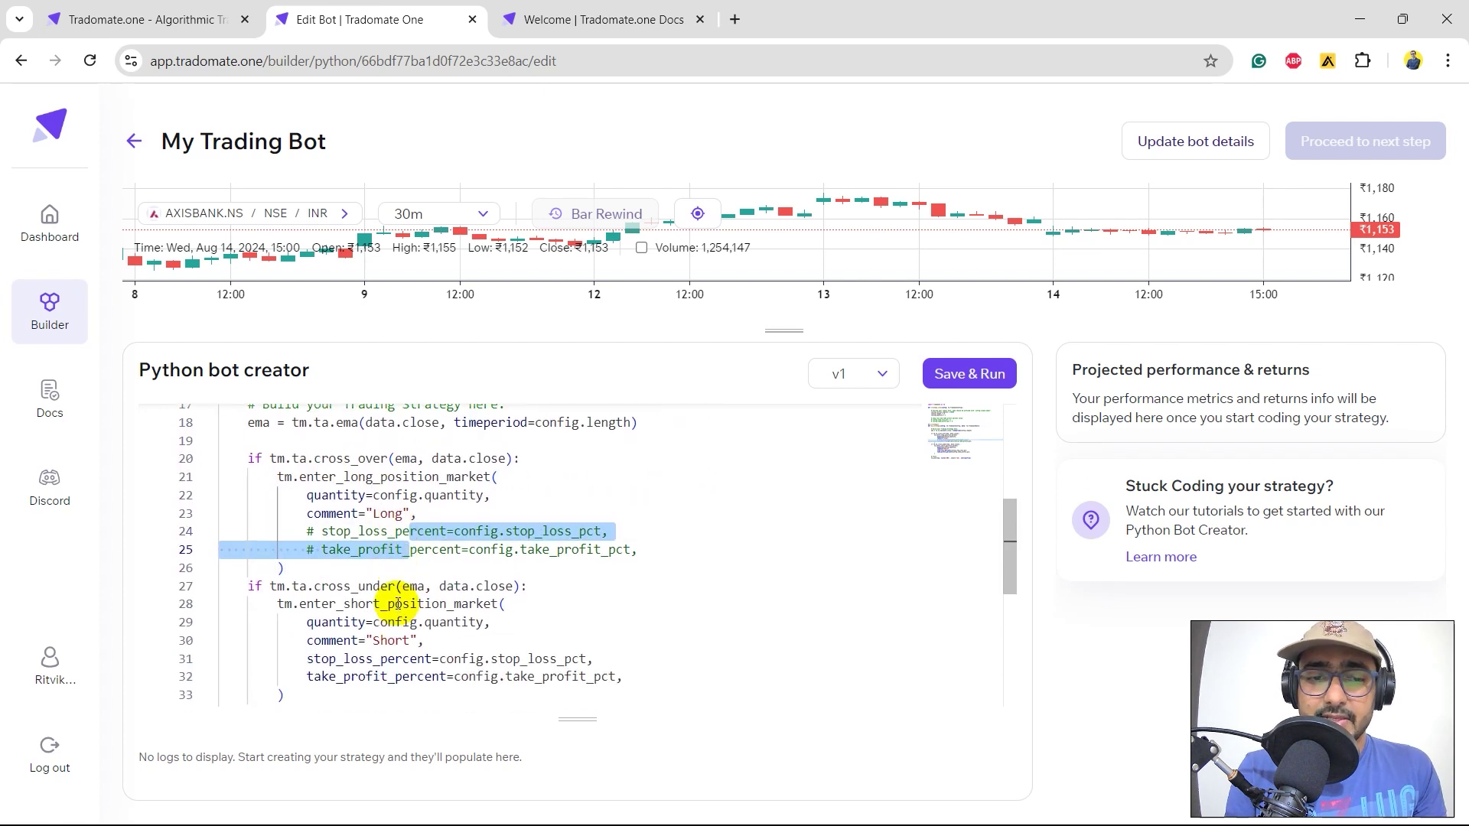
drag(391, 612, 406, 629)
key(ctrl+slash)
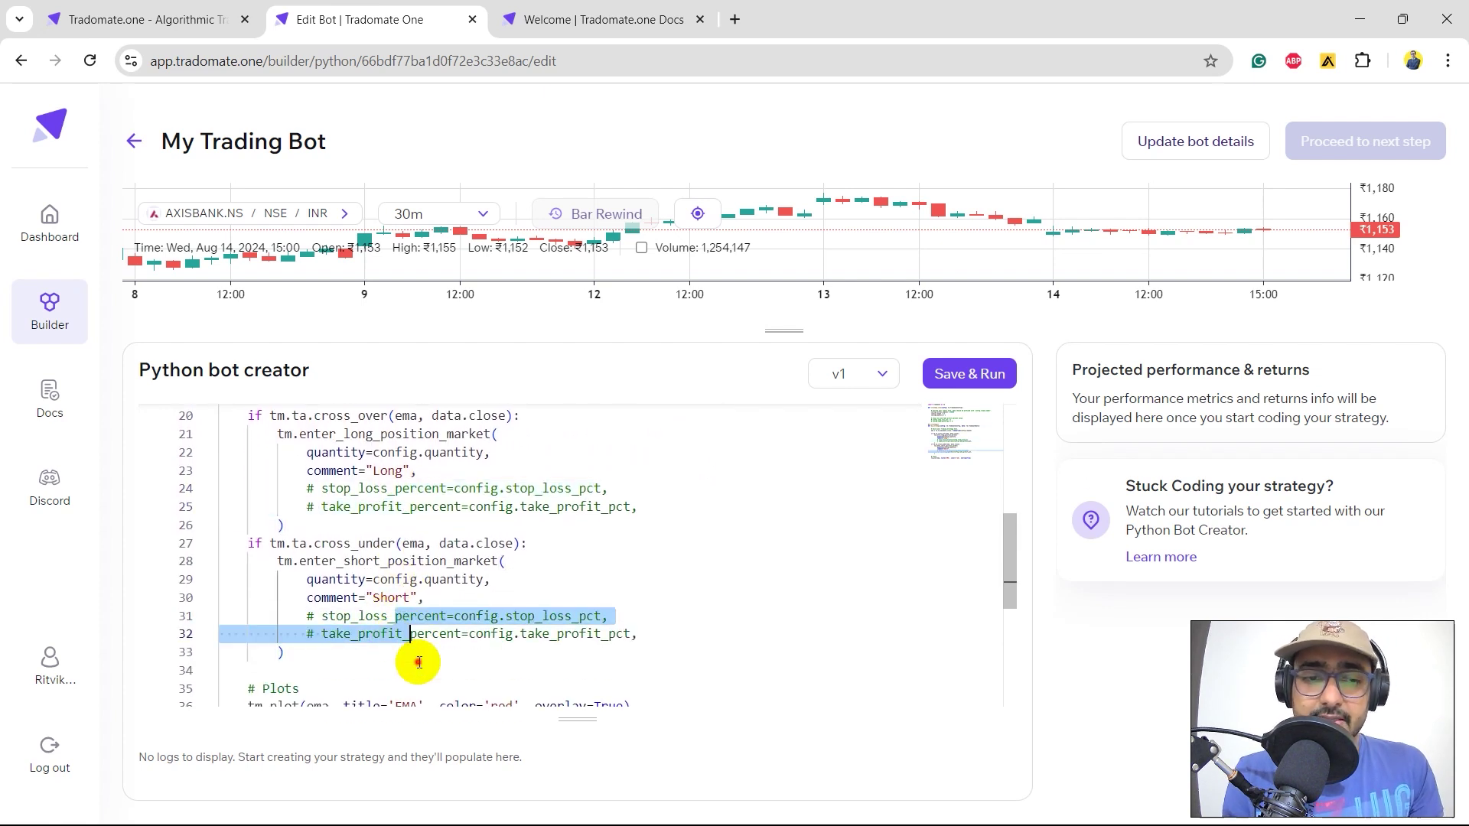
click(410, 658)
scroll(419, 663, down, 1)
scroll(492, 607, up, 7)
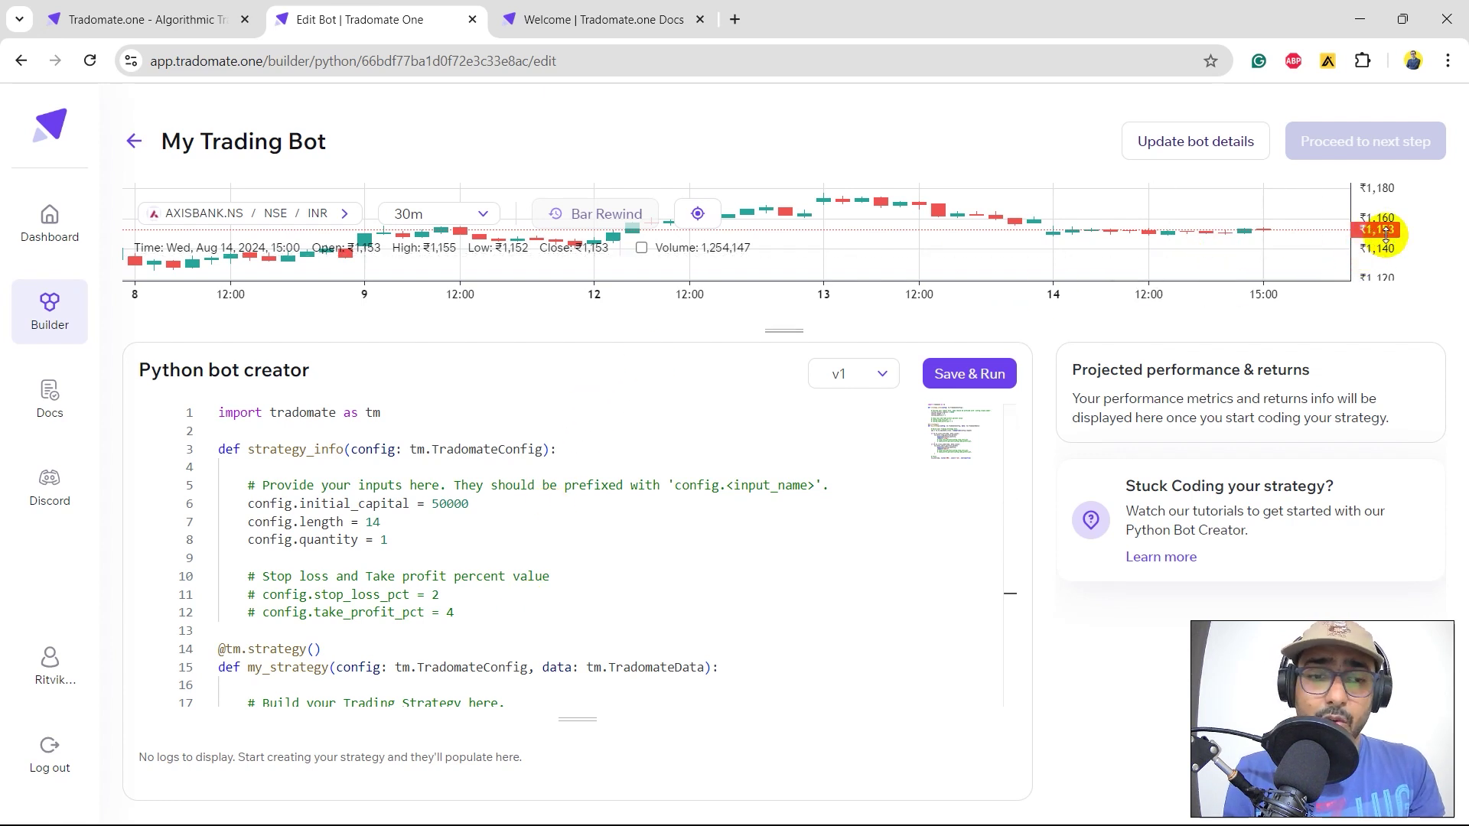
Change config.quantity from 1 to 10, leaving initial capital at 50000.
drag(433, 504, 473, 507)
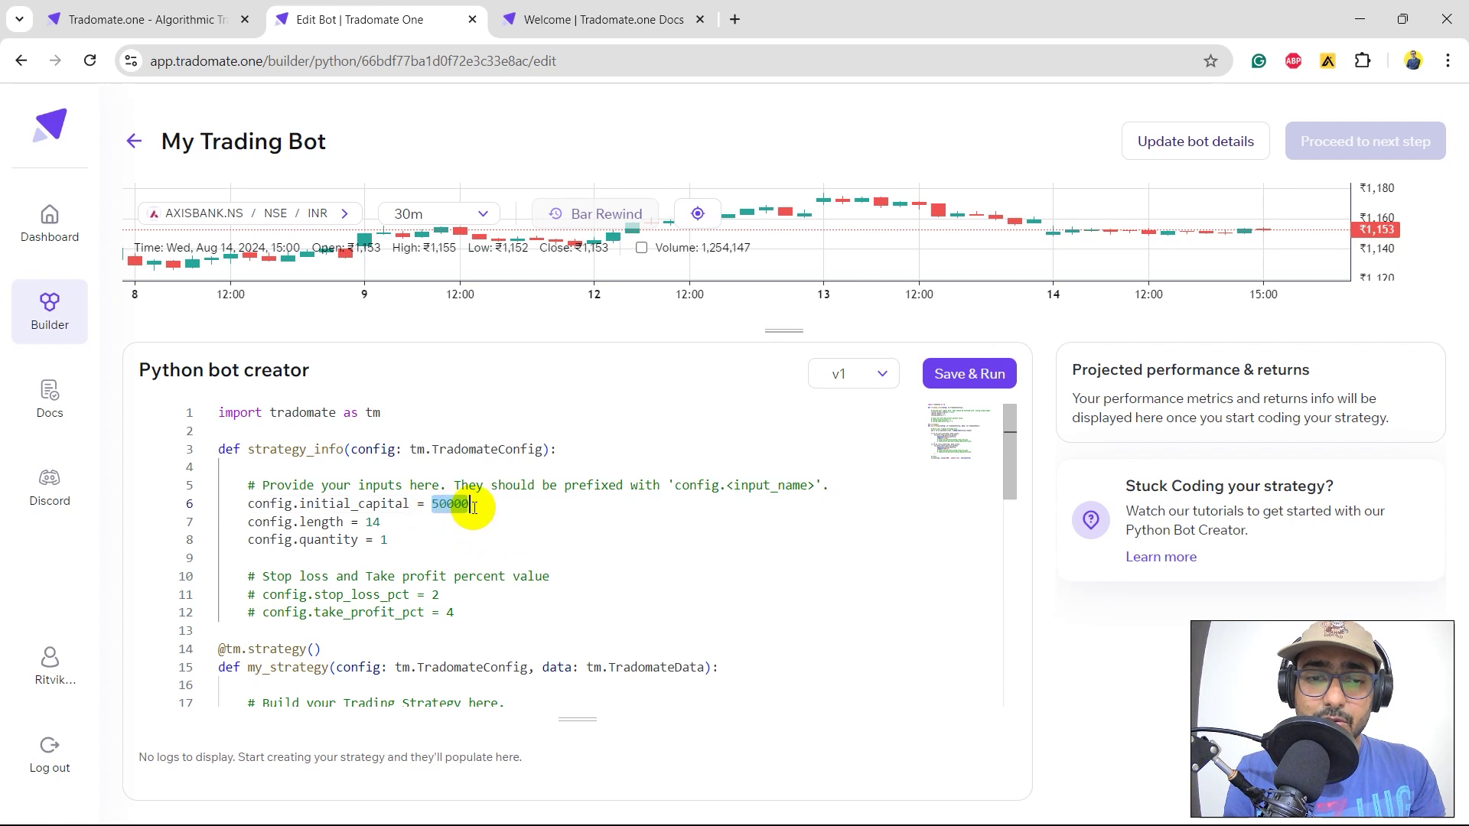
click(423, 541)
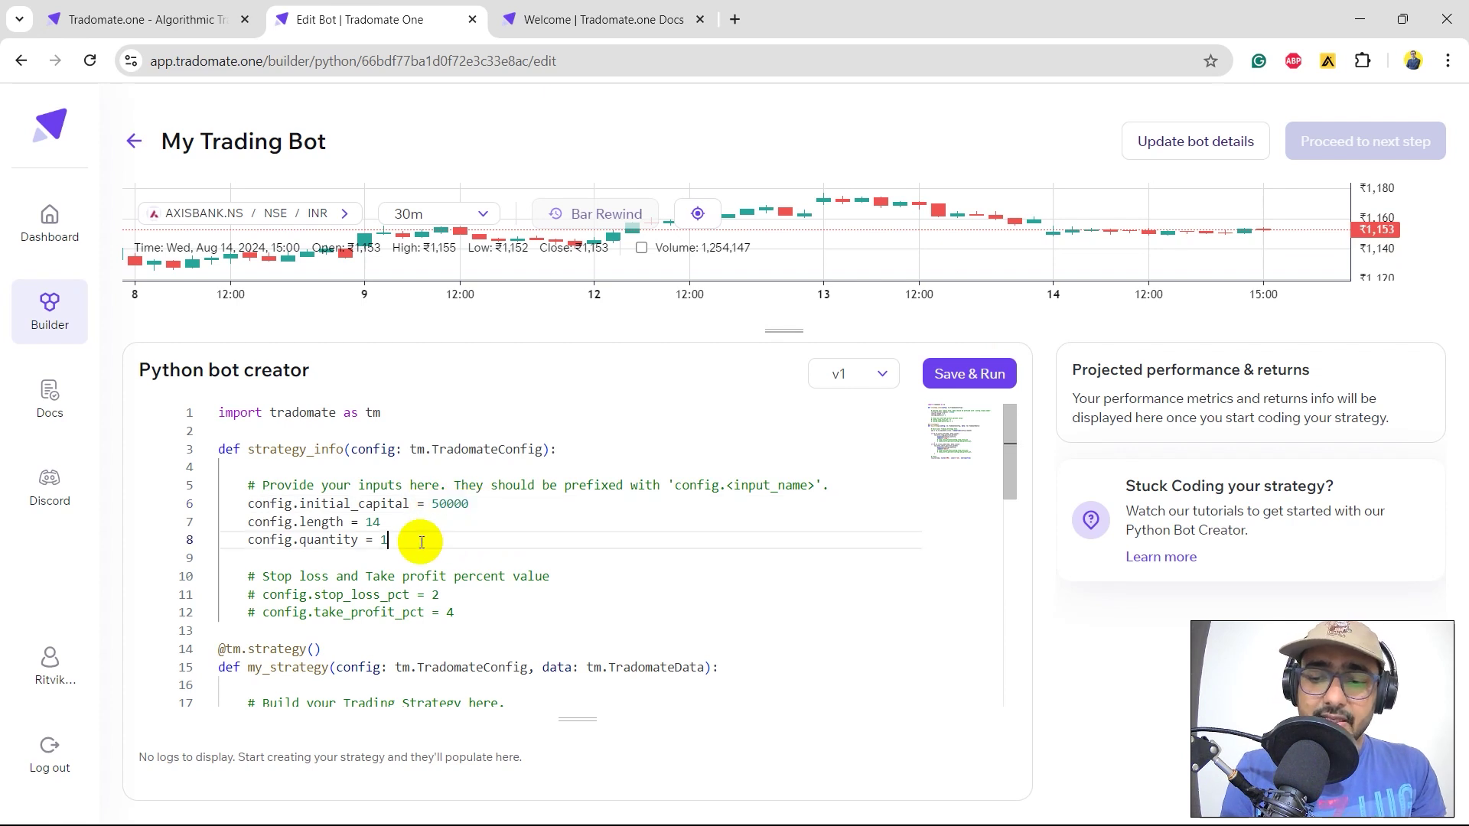
text(0)
click(423, 558)
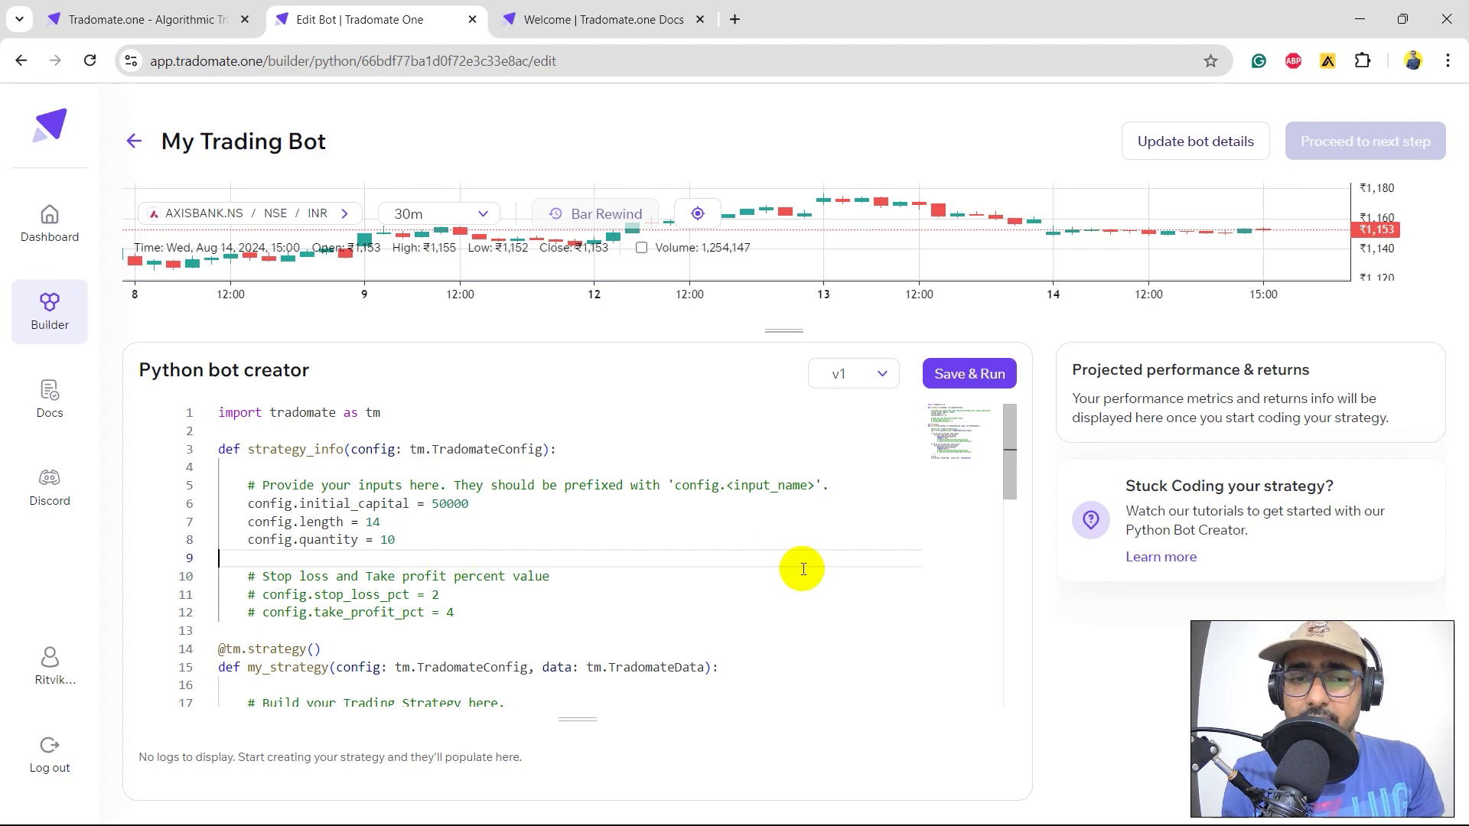
Save & Run the bot as v2 and pan the enlarged chart back to mid July.
click(961, 375)
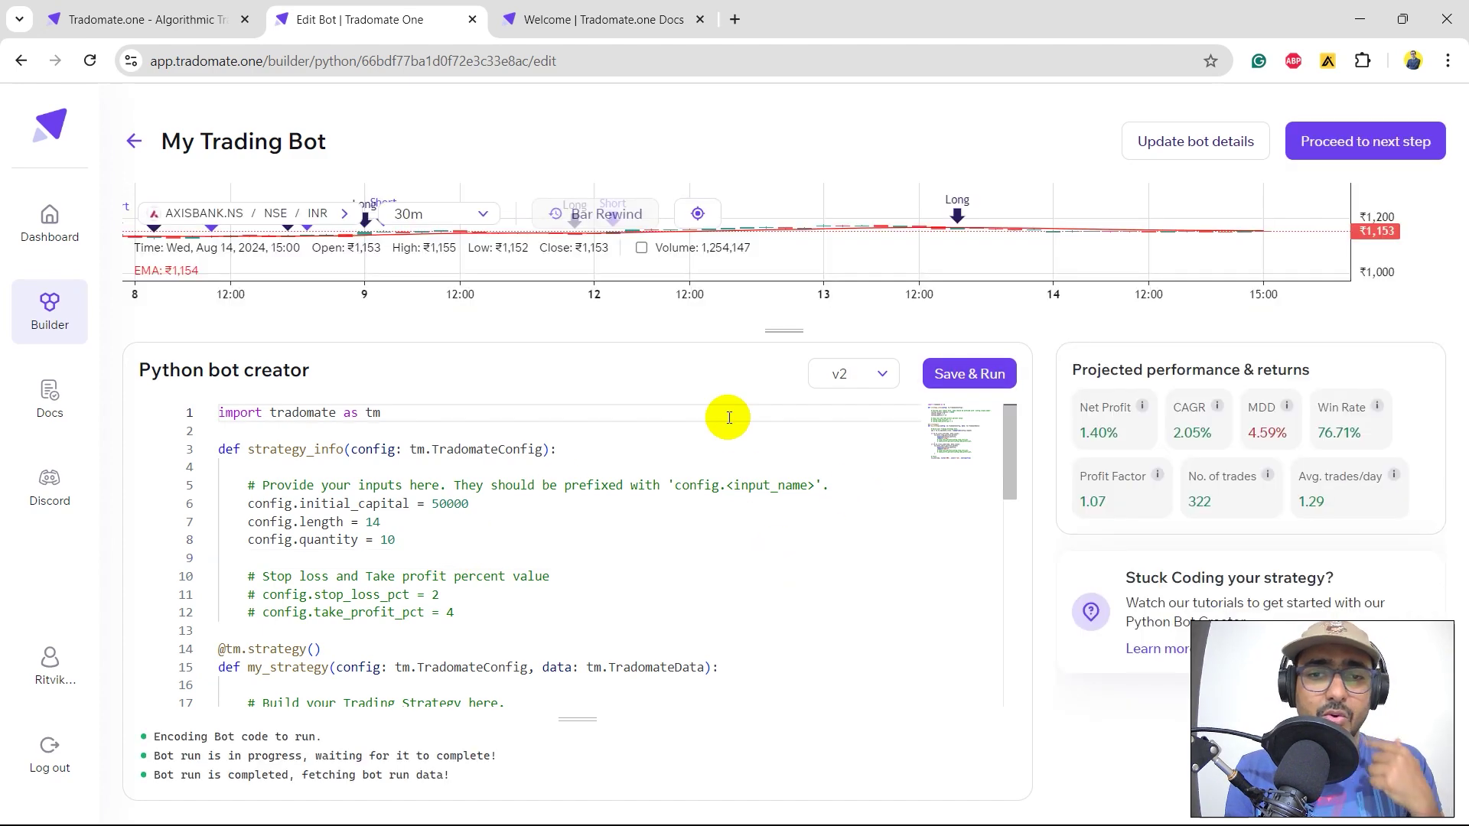
drag(774, 325, 793, 597)
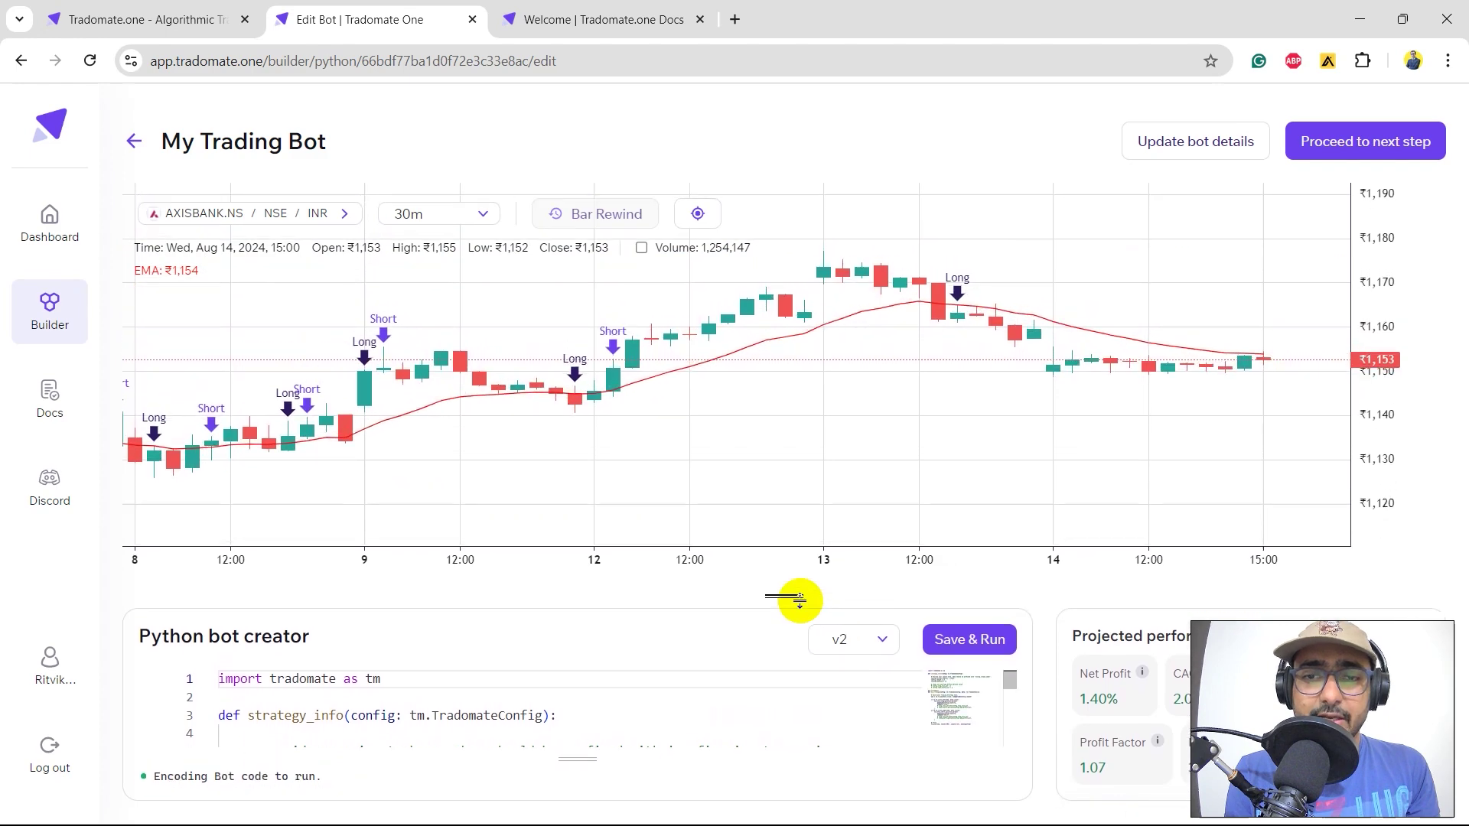
drag(525, 462, 666, 456)
drag(534, 461, 1206, 475)
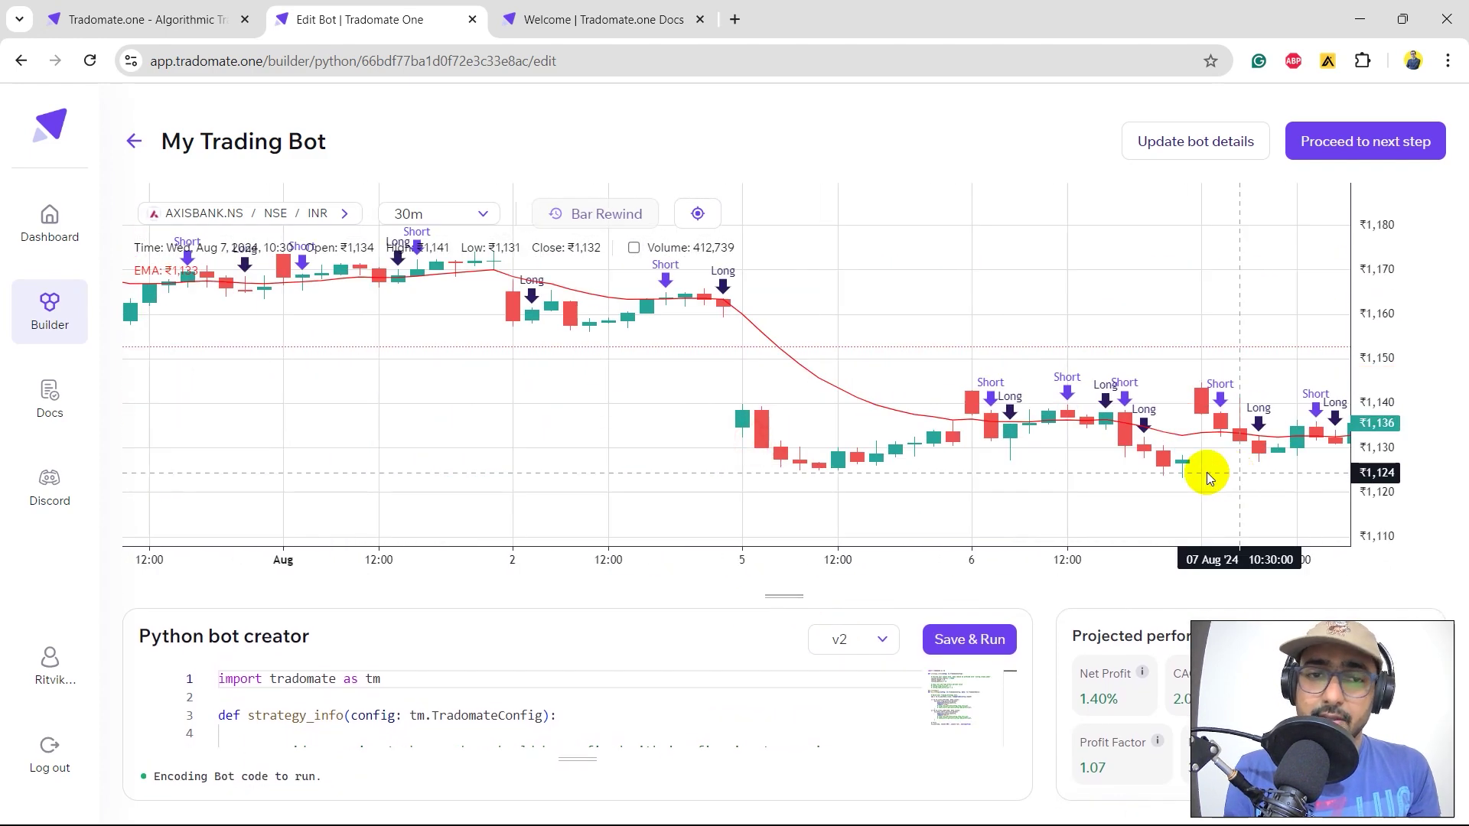
drag(696, 410, 1079, 475)
drag(686, 432, 1091, 420)
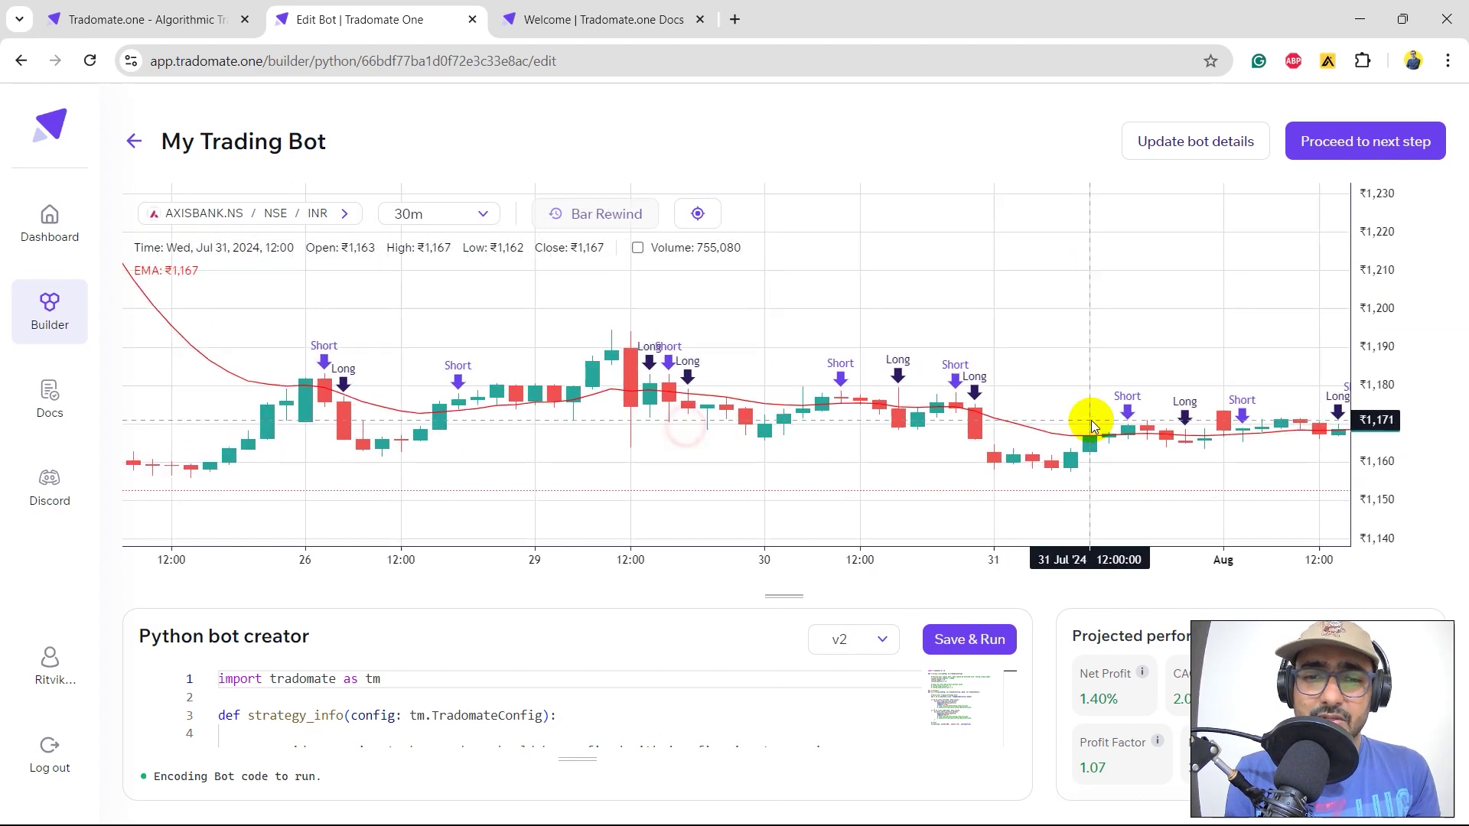
drag(698, 443, 1240, 410)
scroll(1049, 417, left, 10)
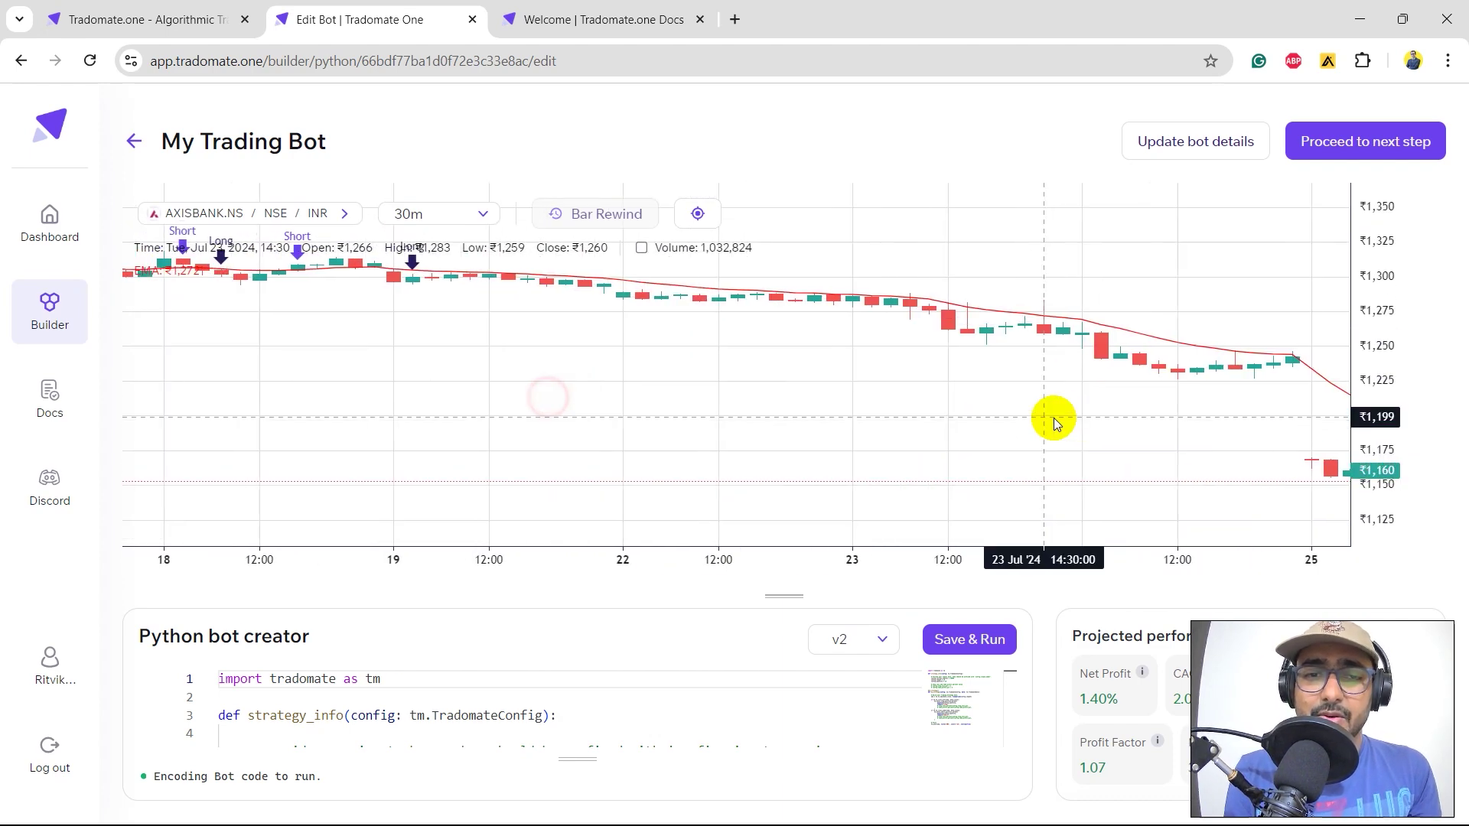
drag(708, 439, 888, 474)
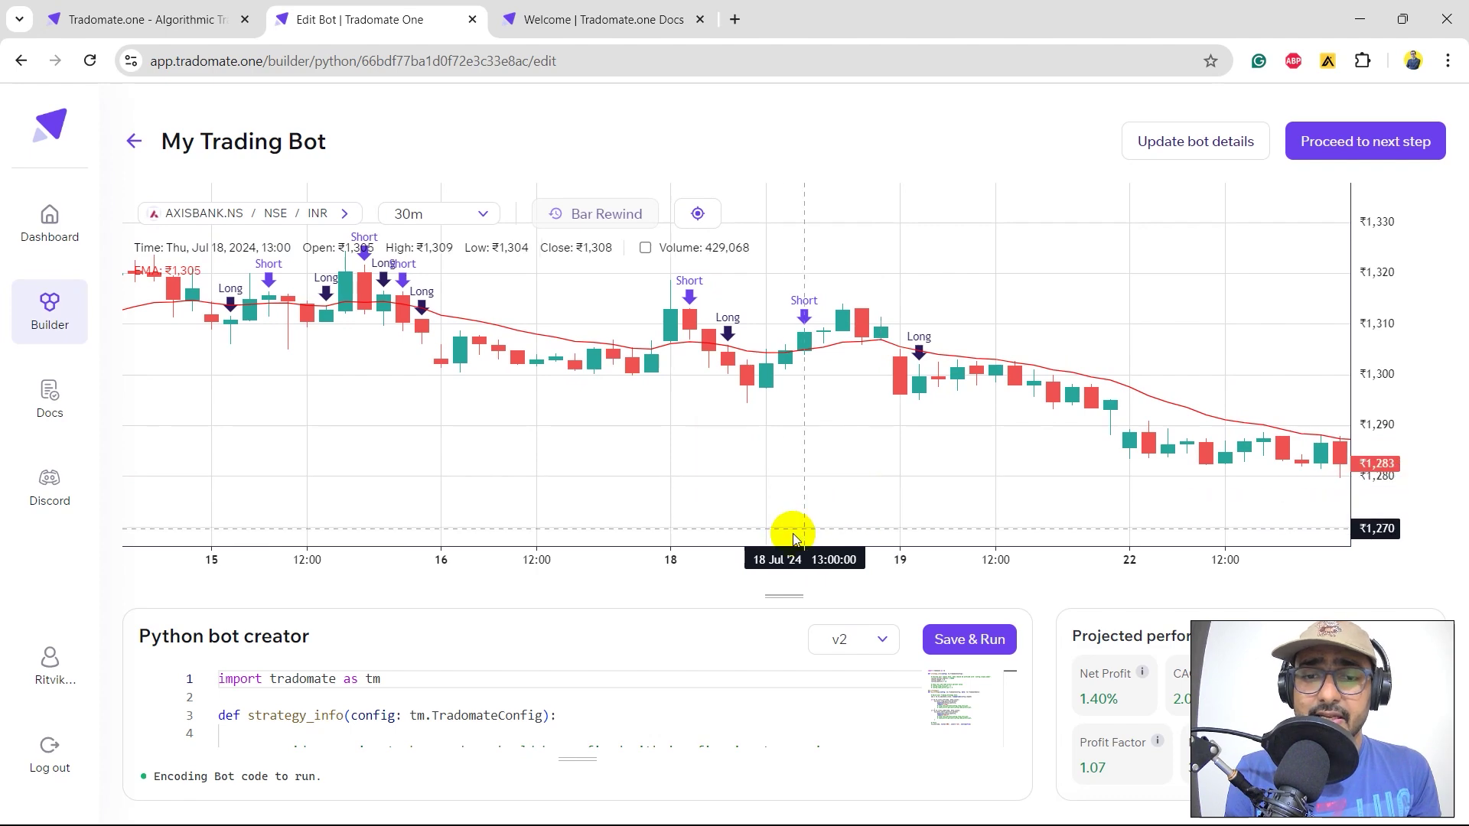
click(698, 214)
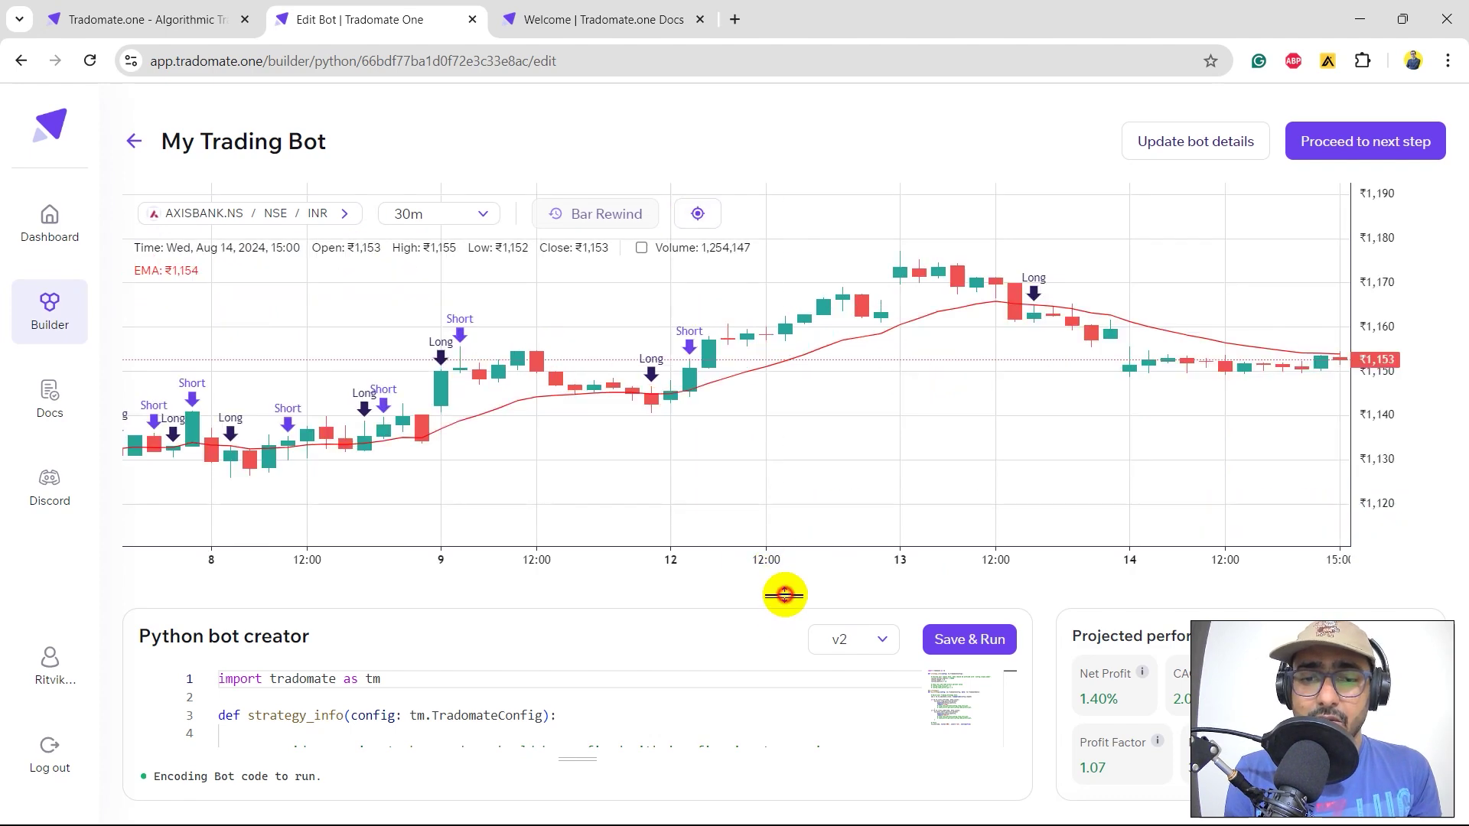
drag(780, 595, 800, 282)
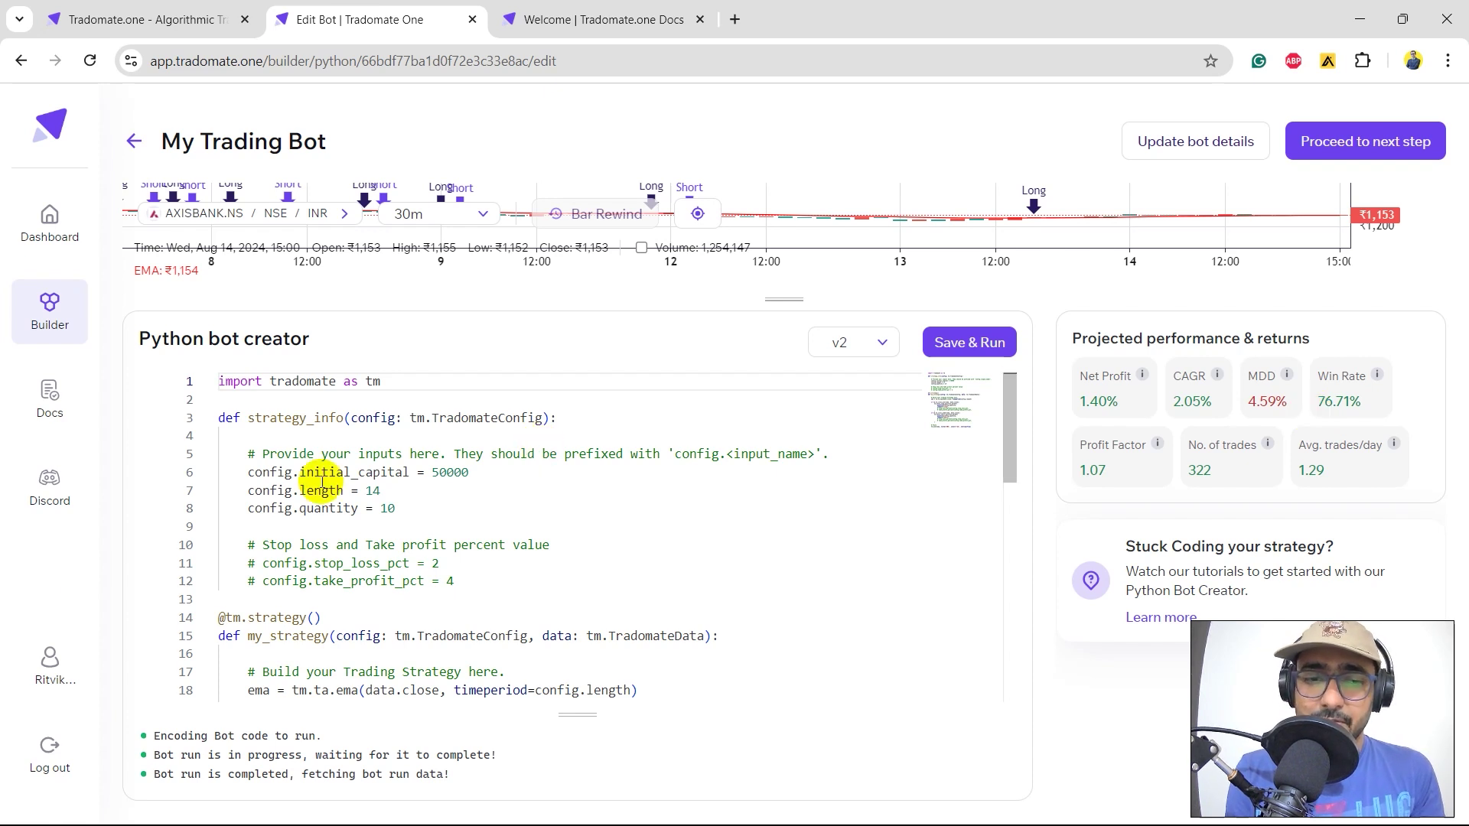
Check the commented take-profit line and re-inspect the chart's Aug 5–9 trades.
drag(264, 581, 425, 582)
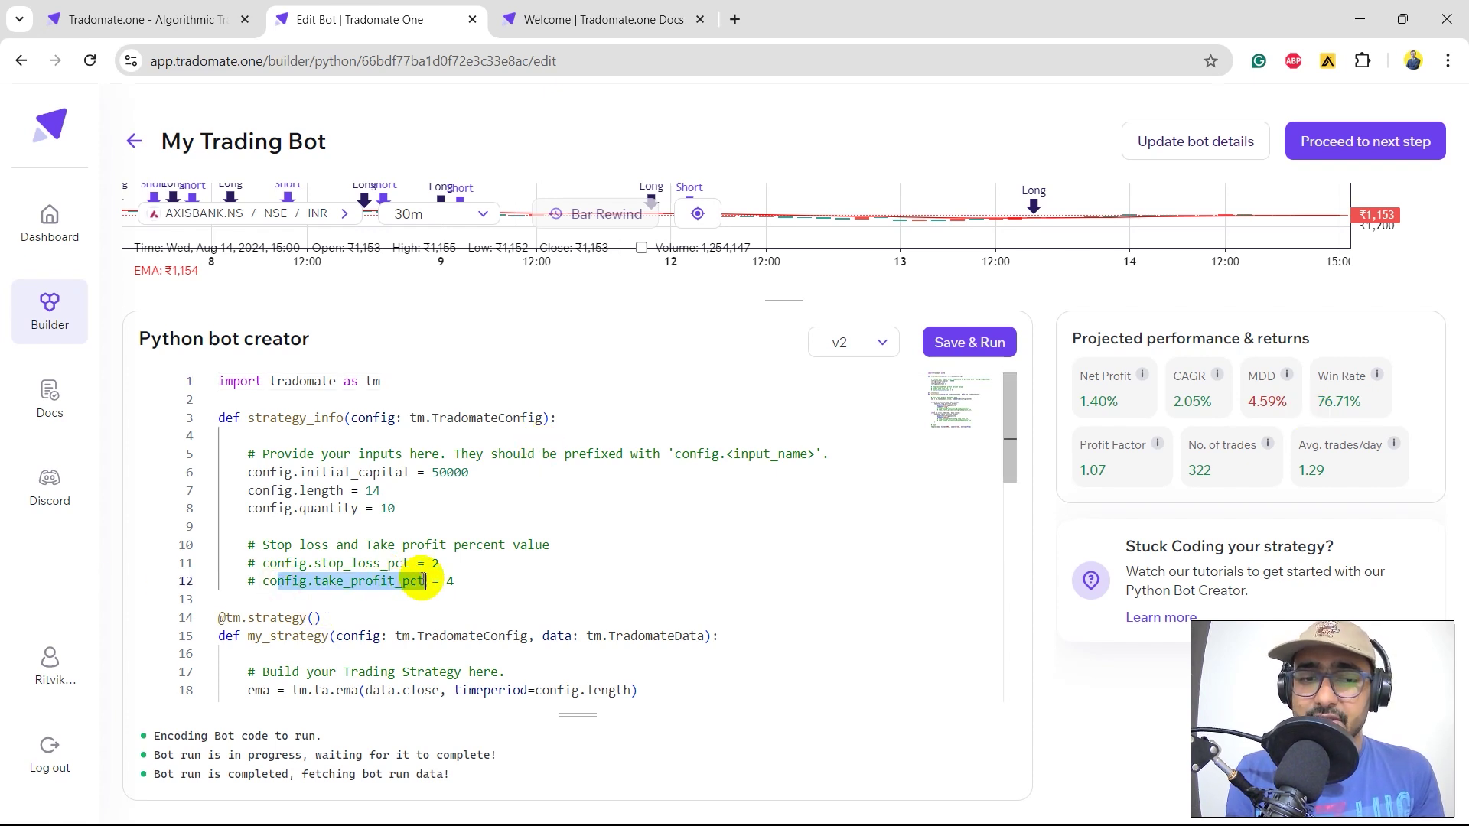
click(462, 581)
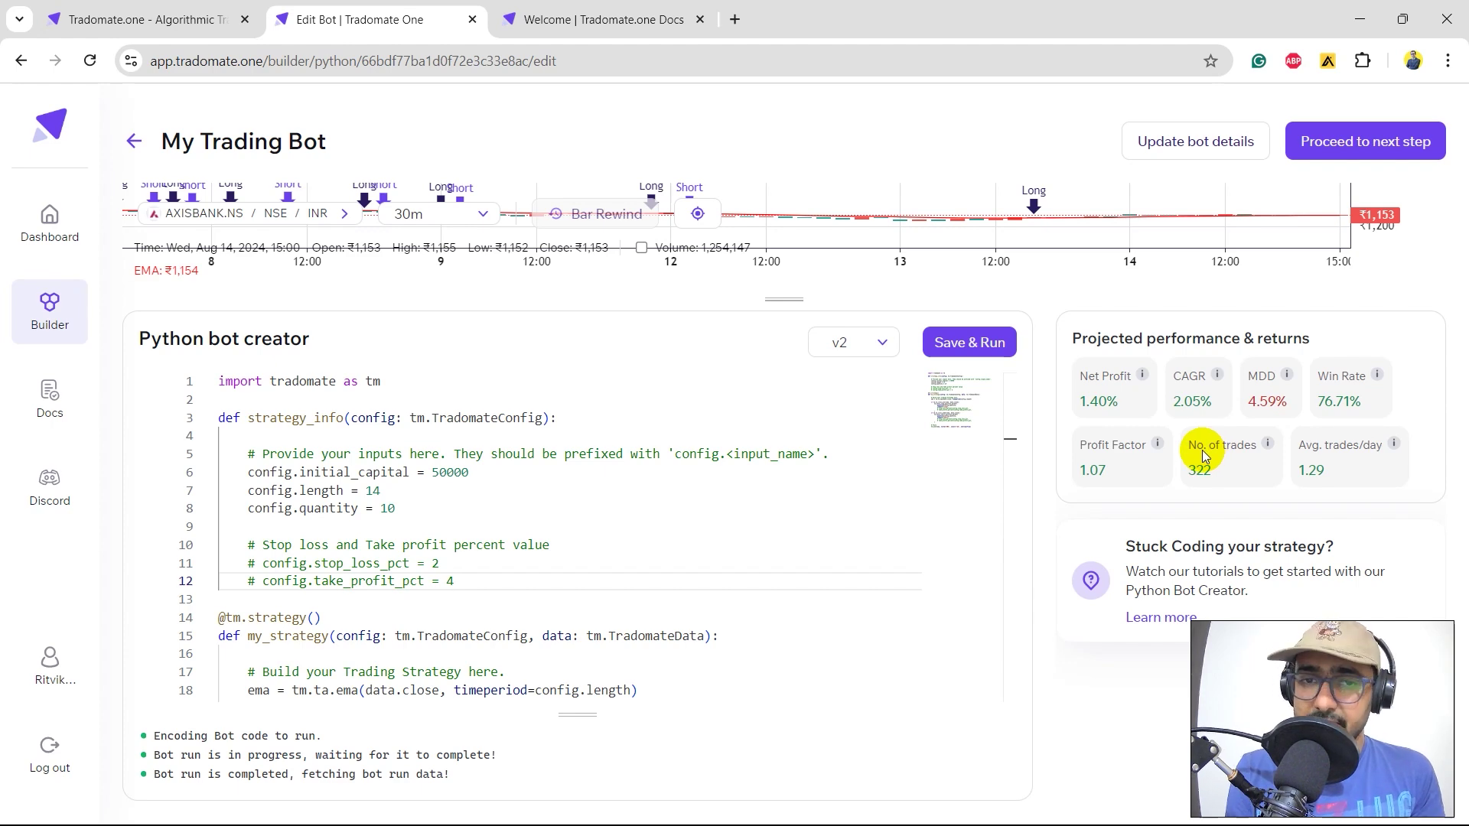
drag(778, 301, 842, 633)
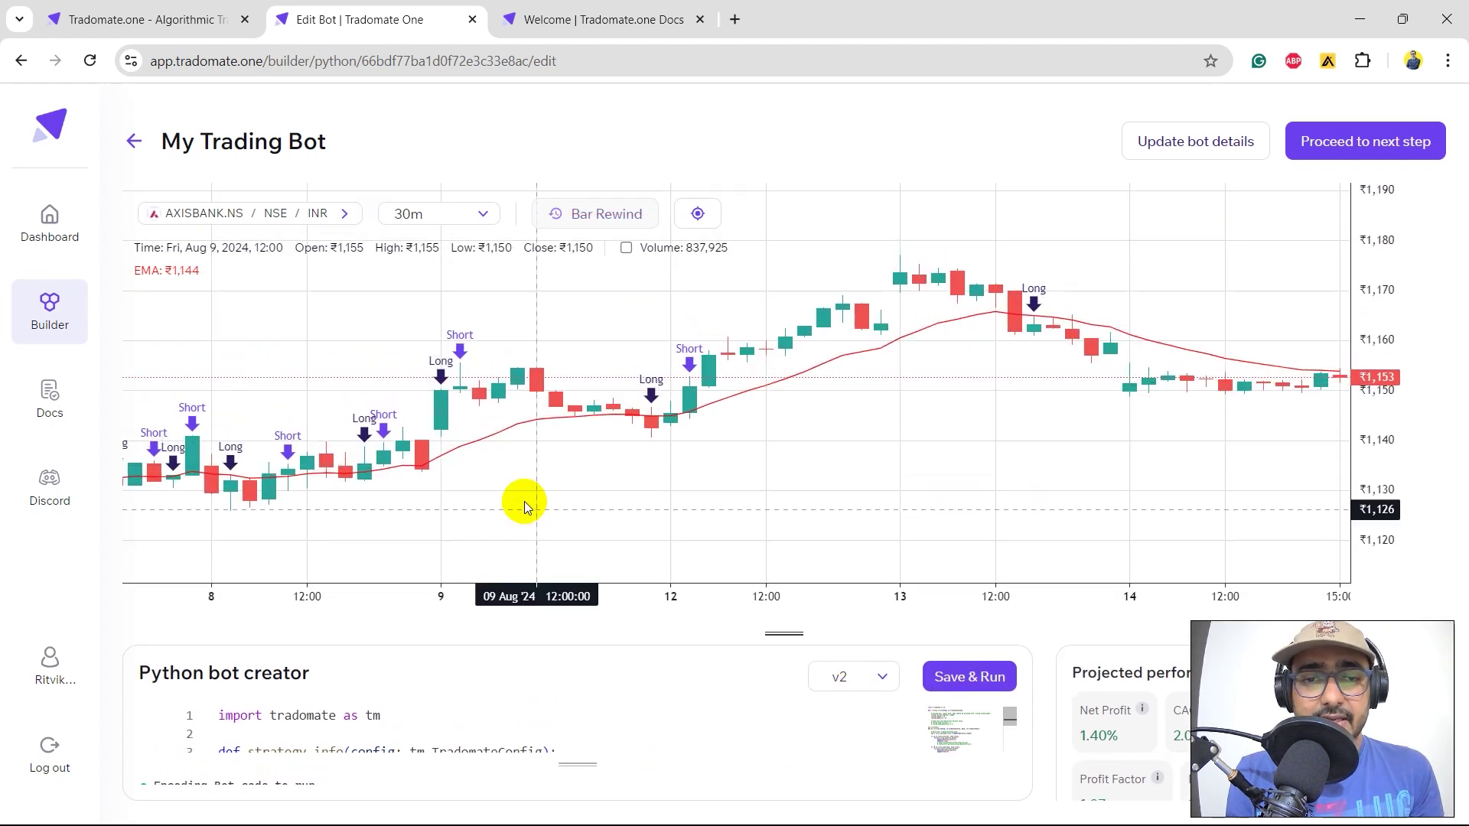
drag(524, 503, 769, 490)
drag(398, 498, 783, 475)
drag(658, 476, 761, 475)
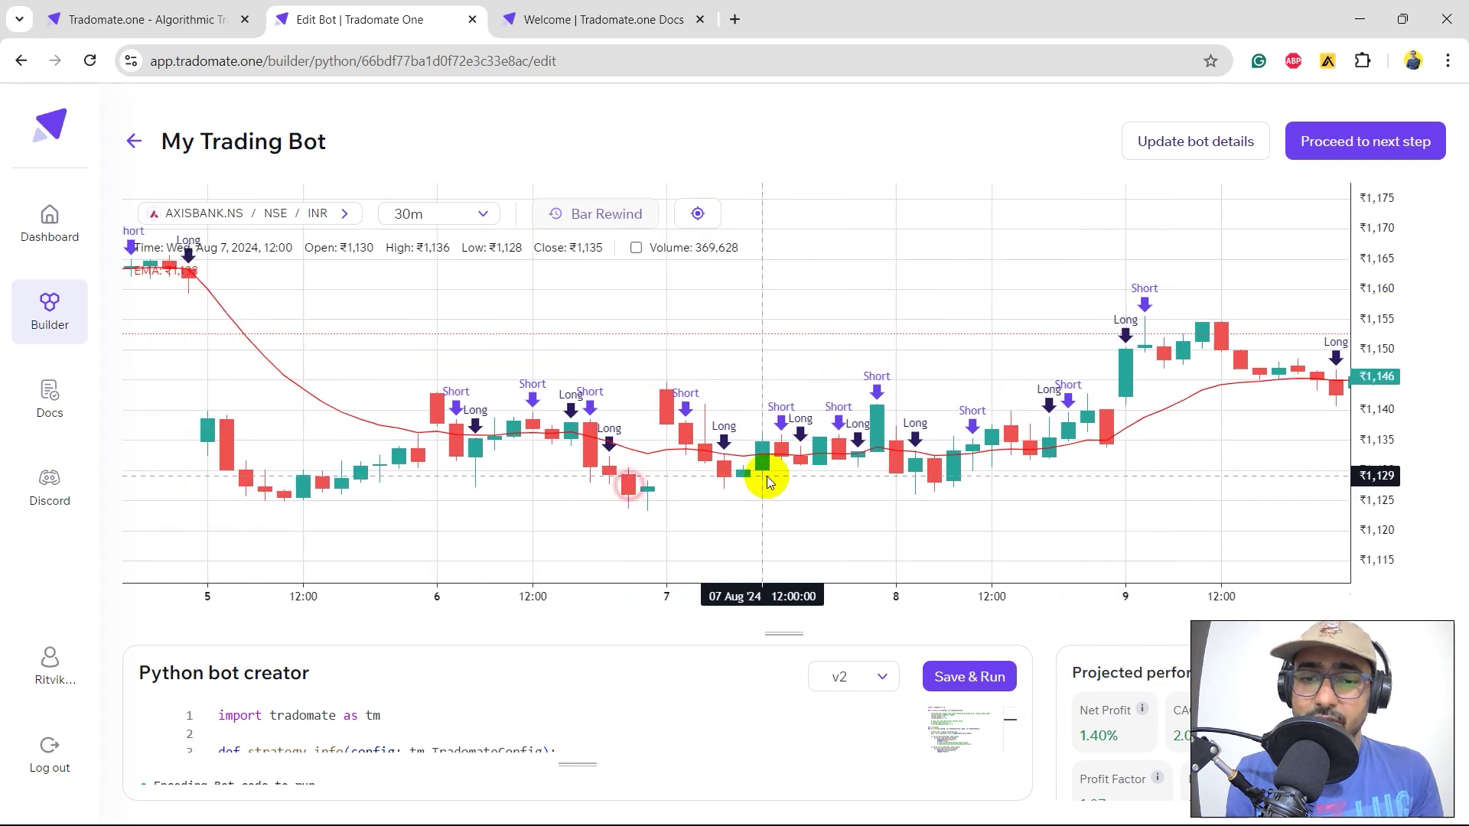
drag(774, 634, 799, 266)
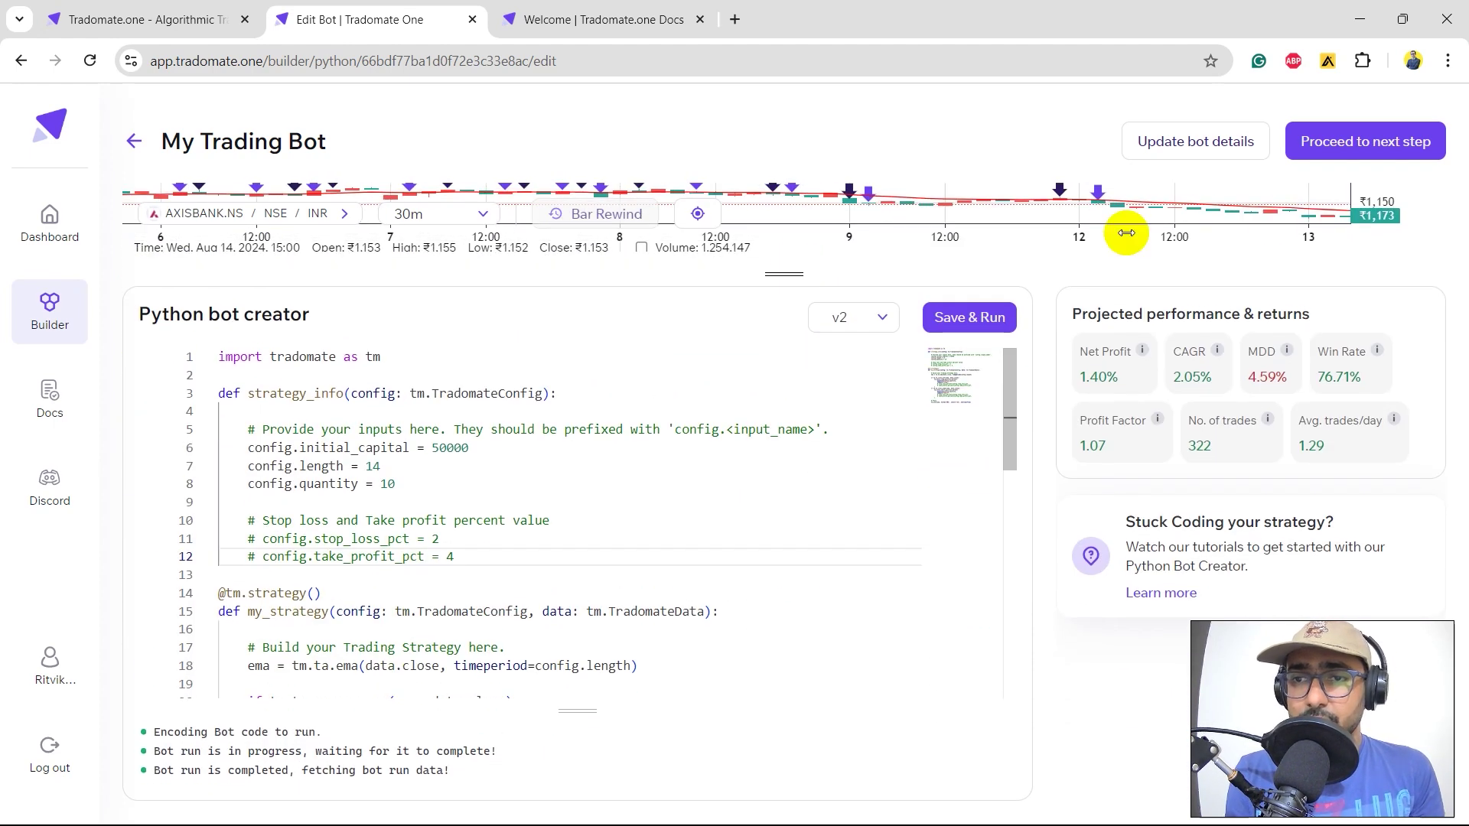
Open the v2 in-depth backtest dashboard showing ₹699.50 total profit and the equity curve.
click(1344, 144)
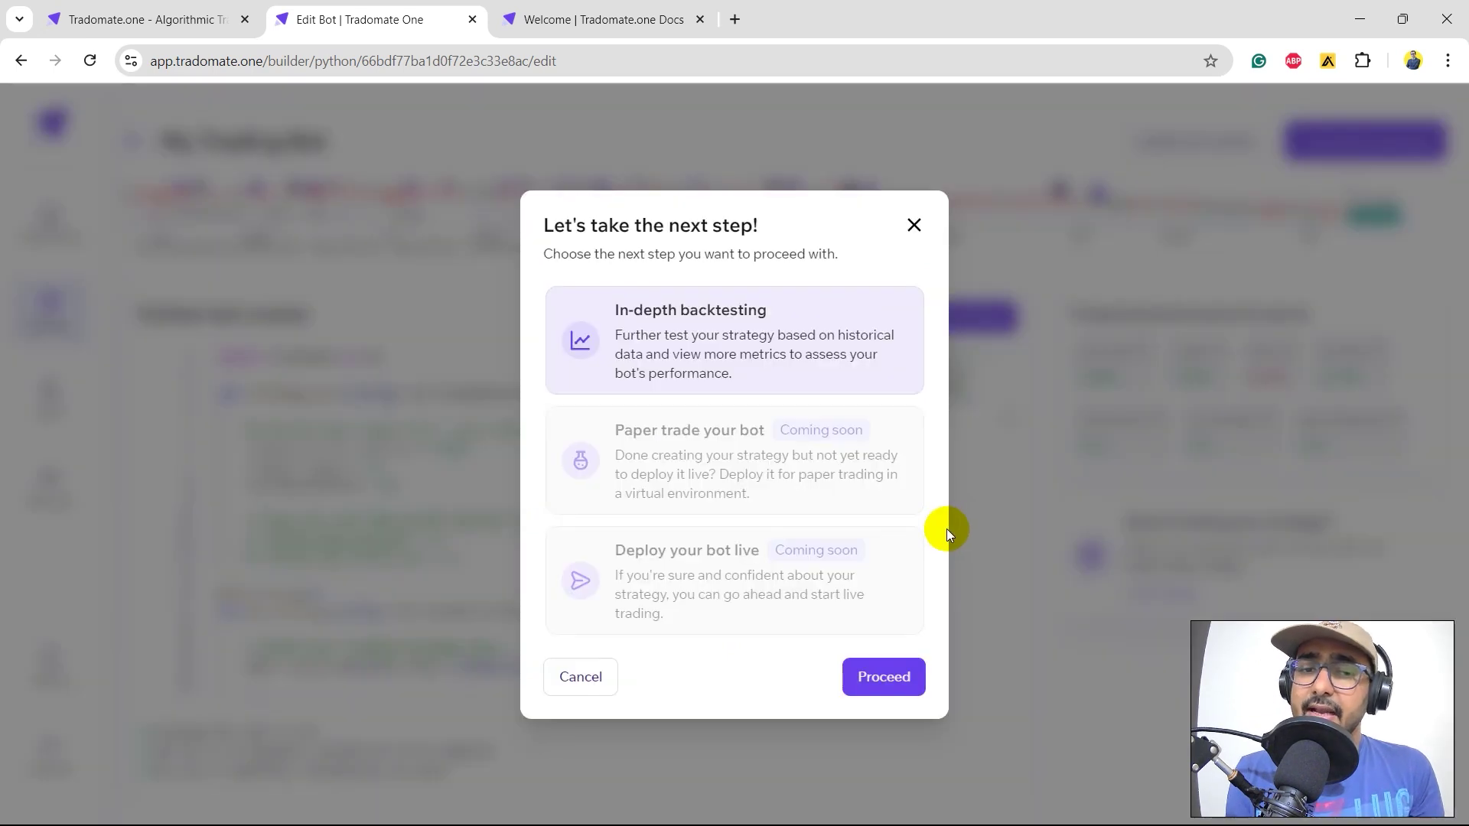
click(912, 671)
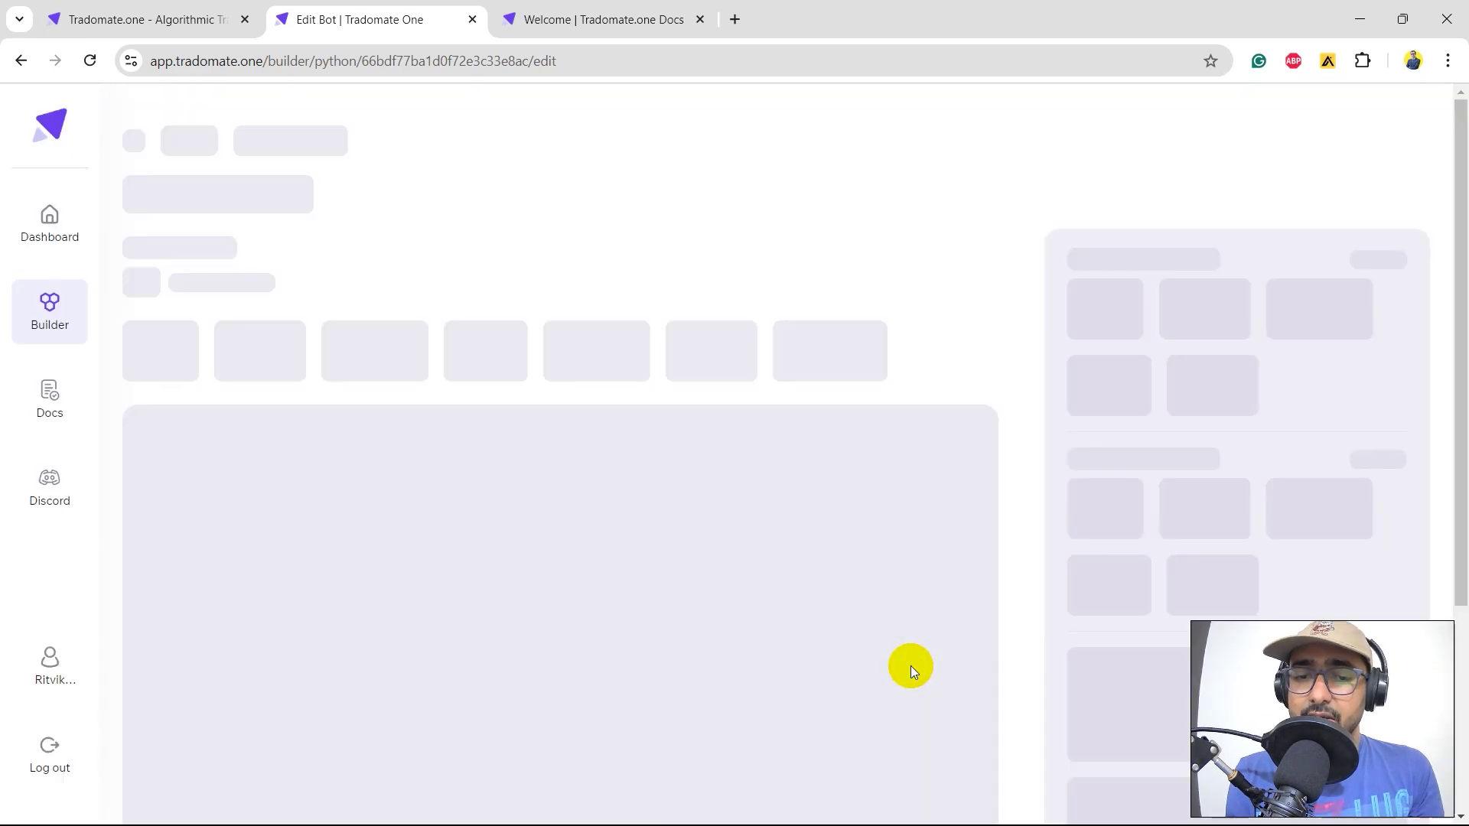
scroll(1022, 484, down, 3)
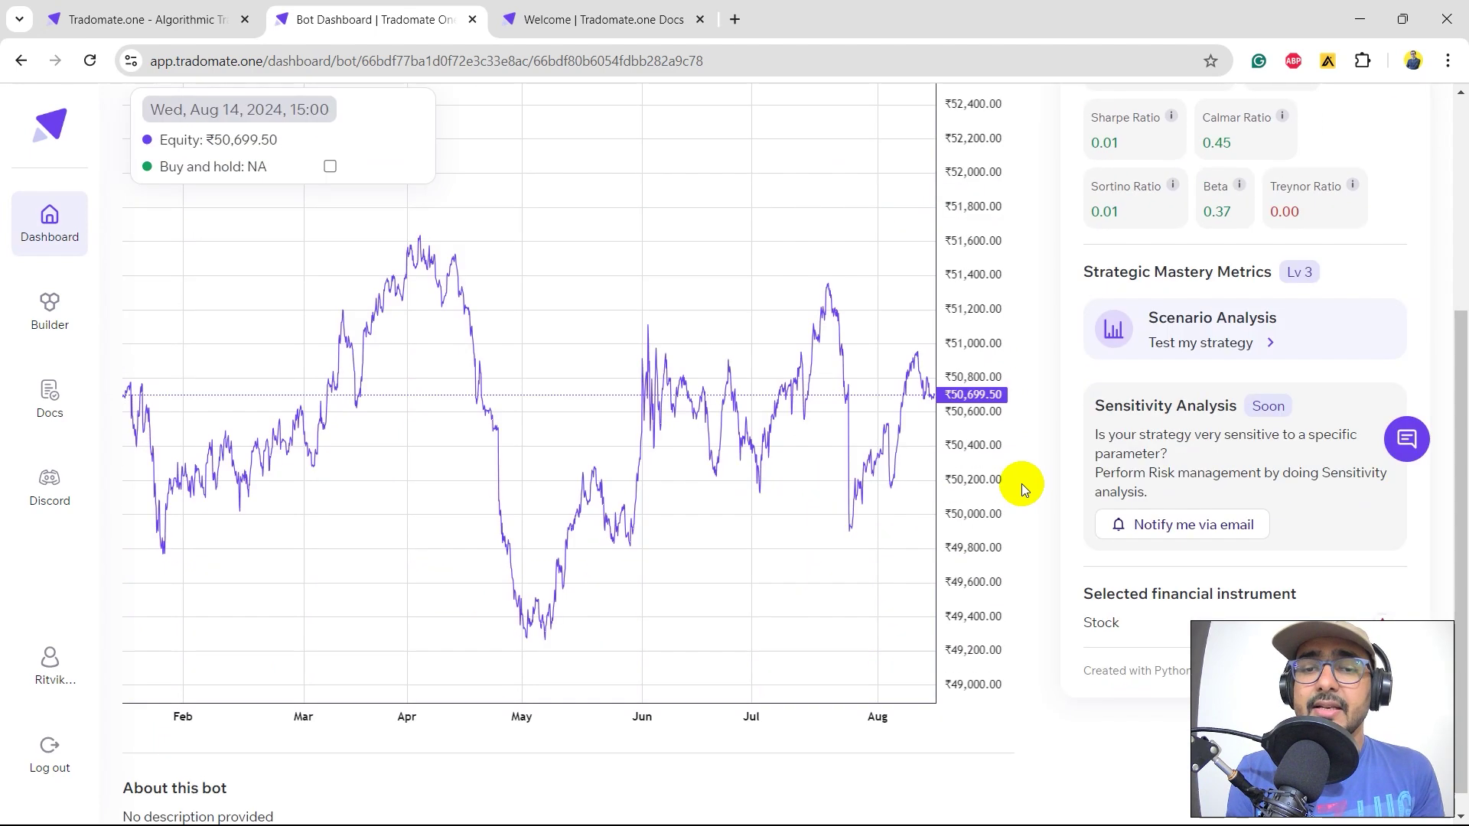
scroll(1029, 436, up, 1)
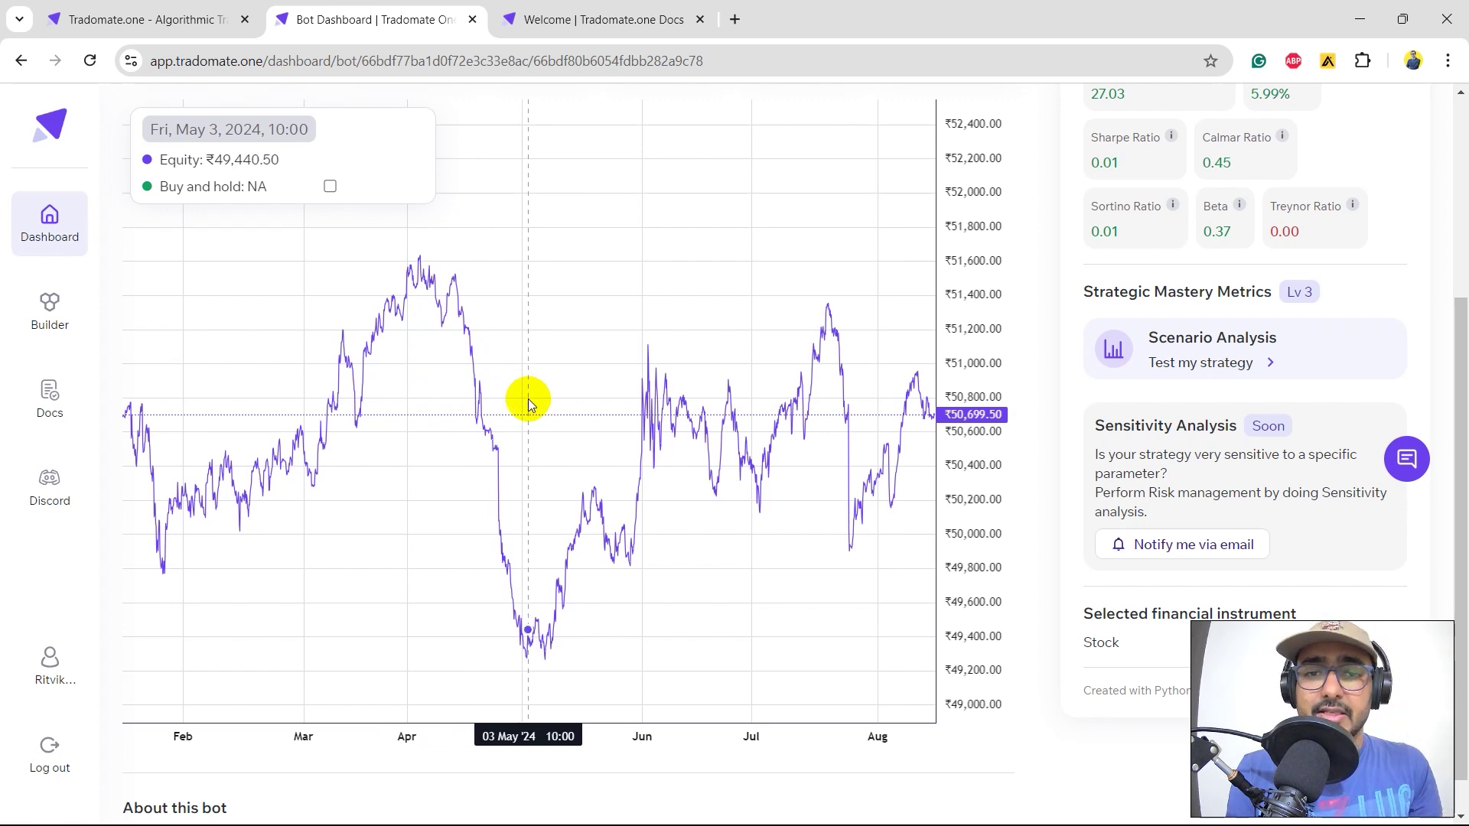
scroll(1031, 231, up, 1)
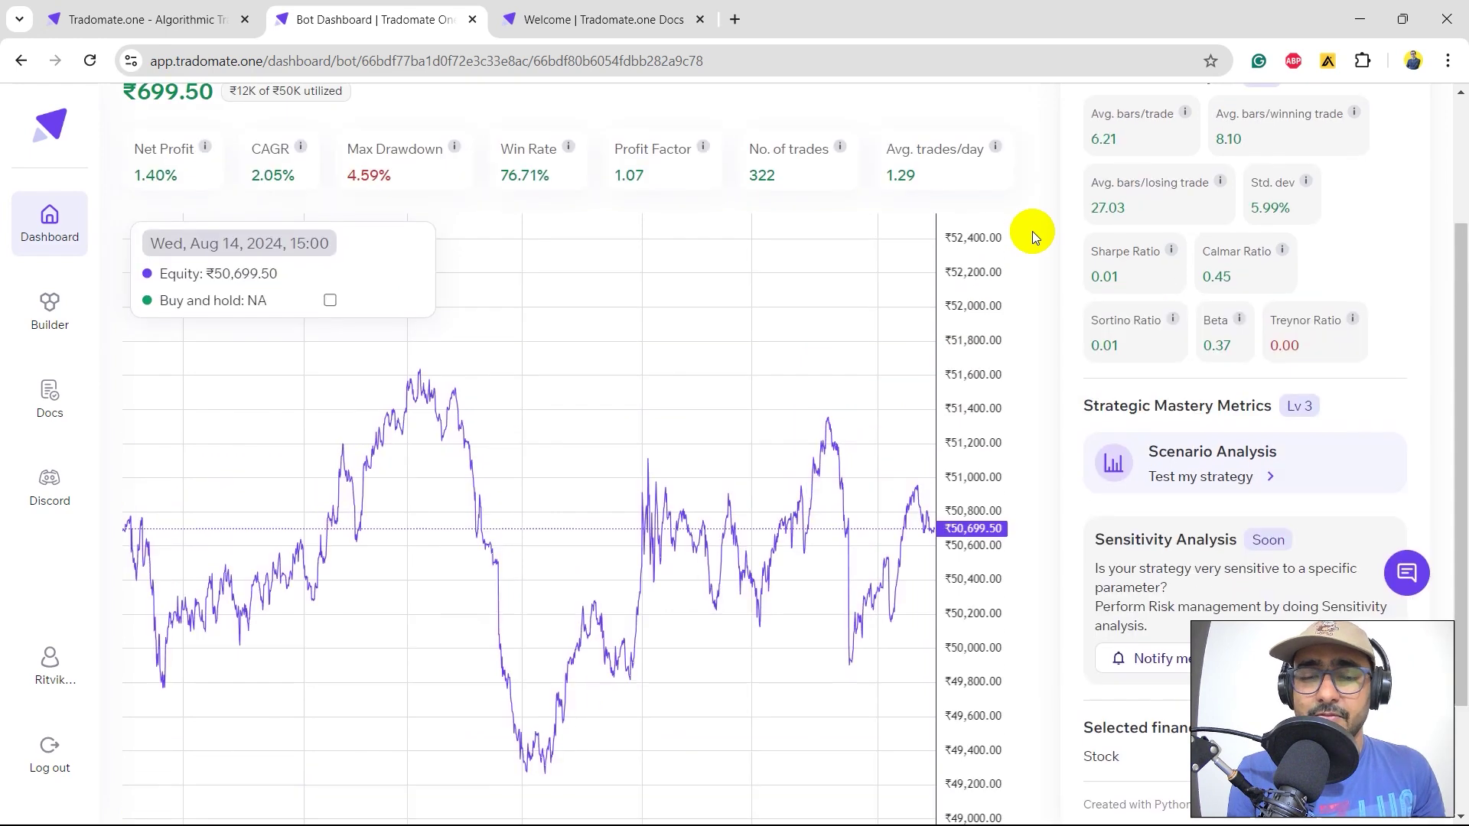
scroll(1032, 231, up, 2)
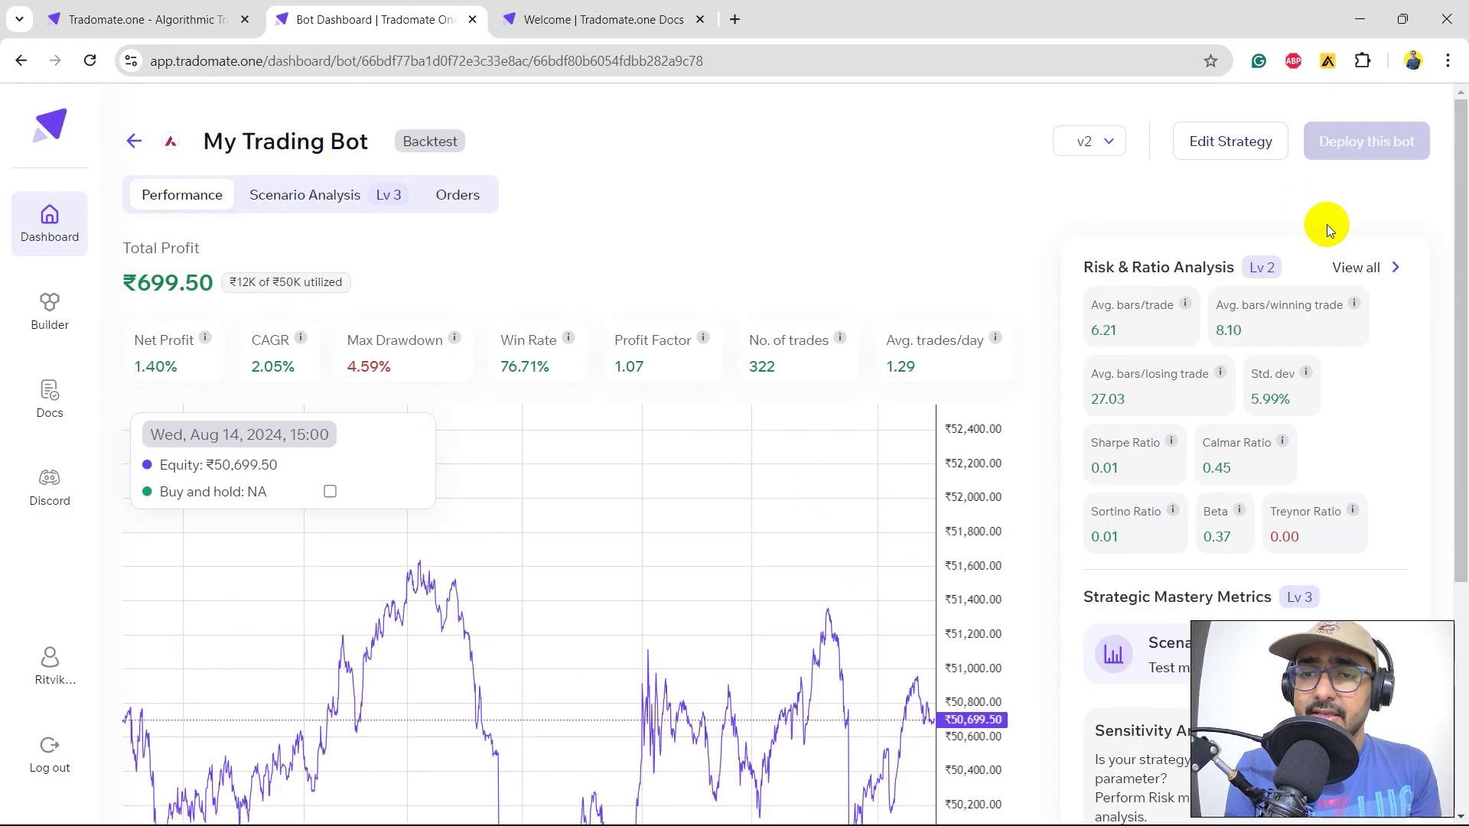
click(1383, 268)
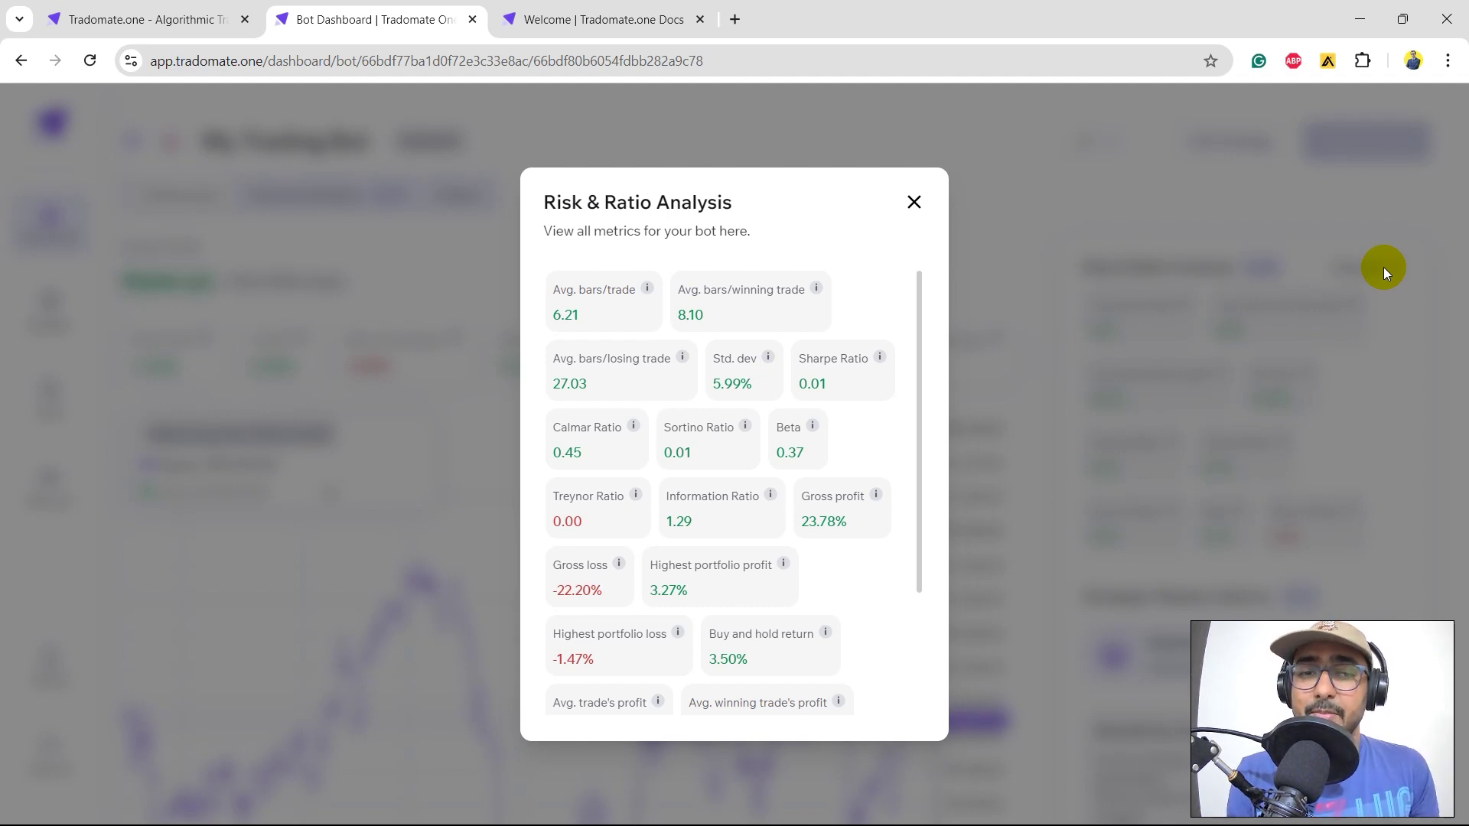
click(1384, 268)
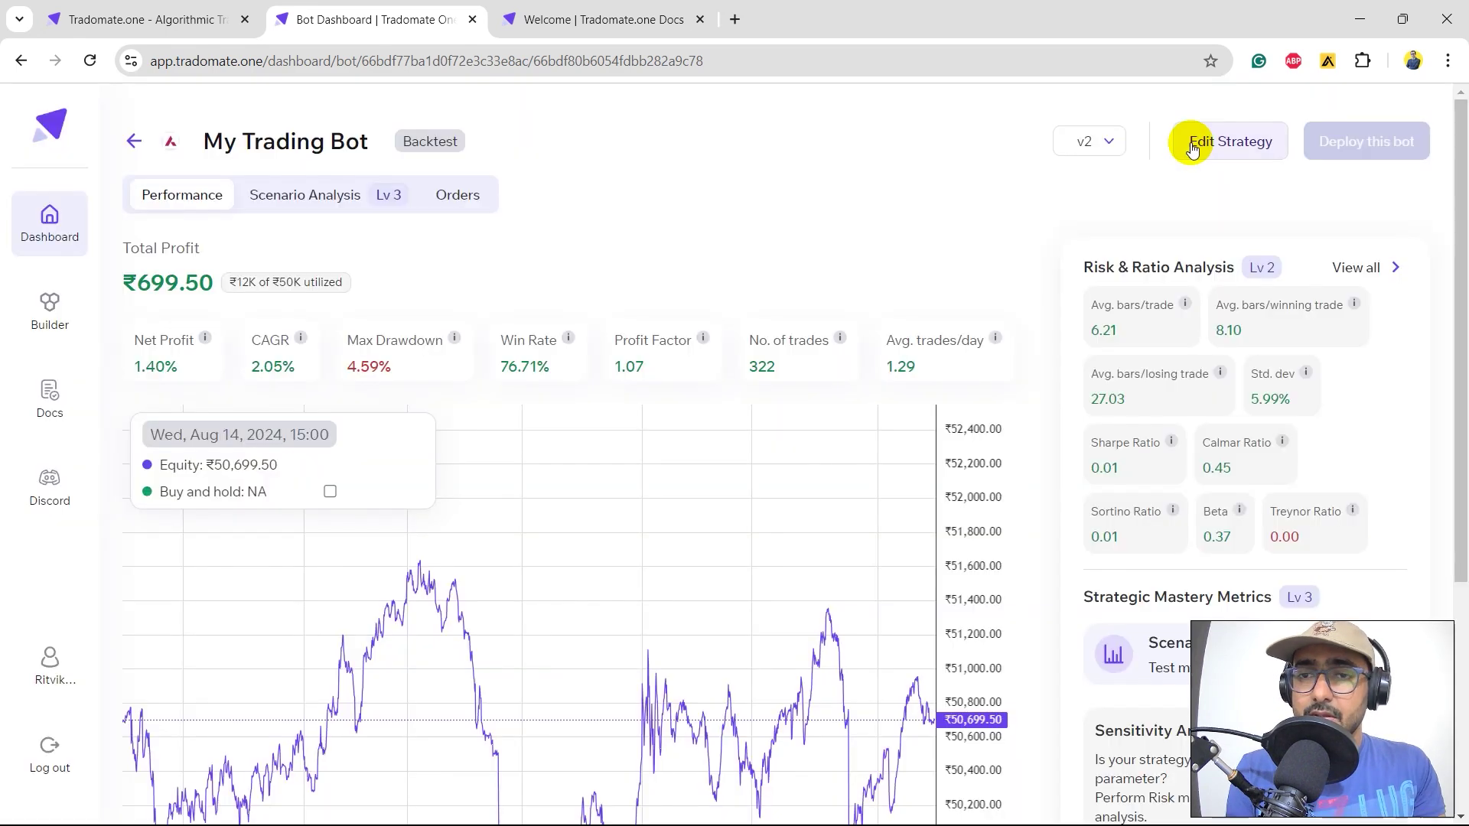
click(1190, 142)
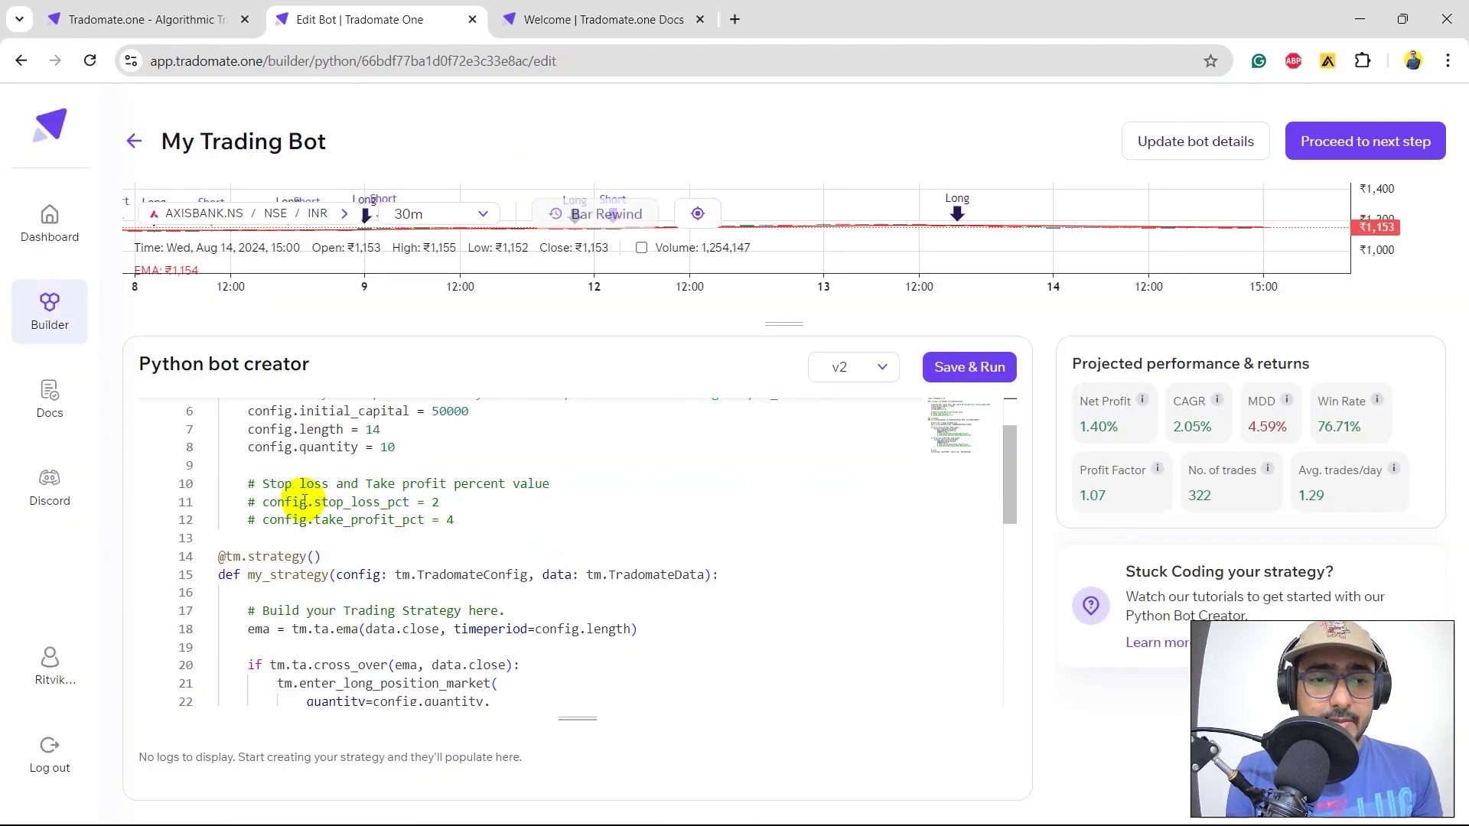
Edit the stop-loss value to 1.5 and append .5 to the take-profit value.
drag(289, 502, 312, 519)
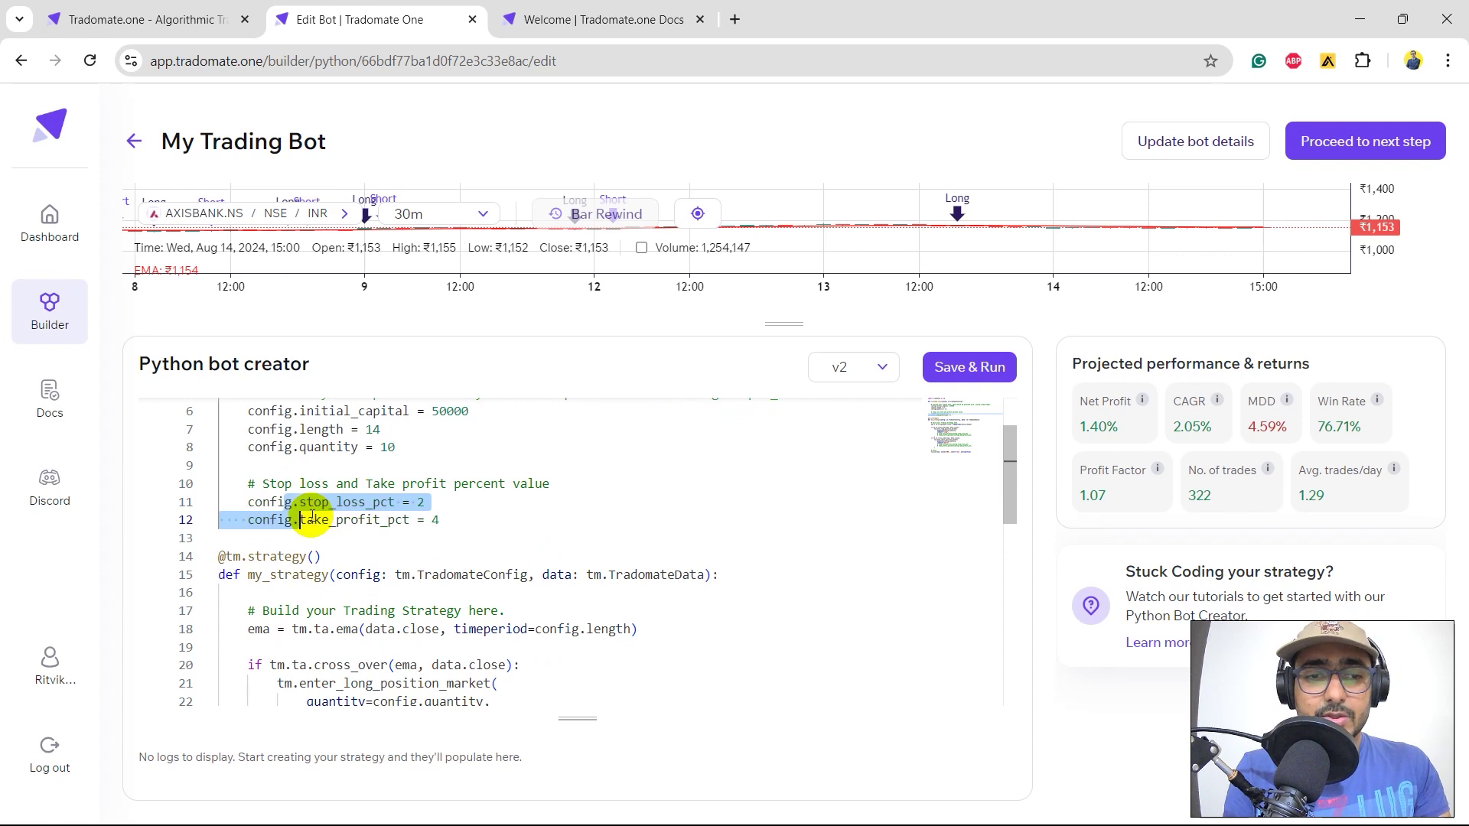
scroll(548, 567, down, 1)
scroll(459, 573, up, 3)
click(451, 582)
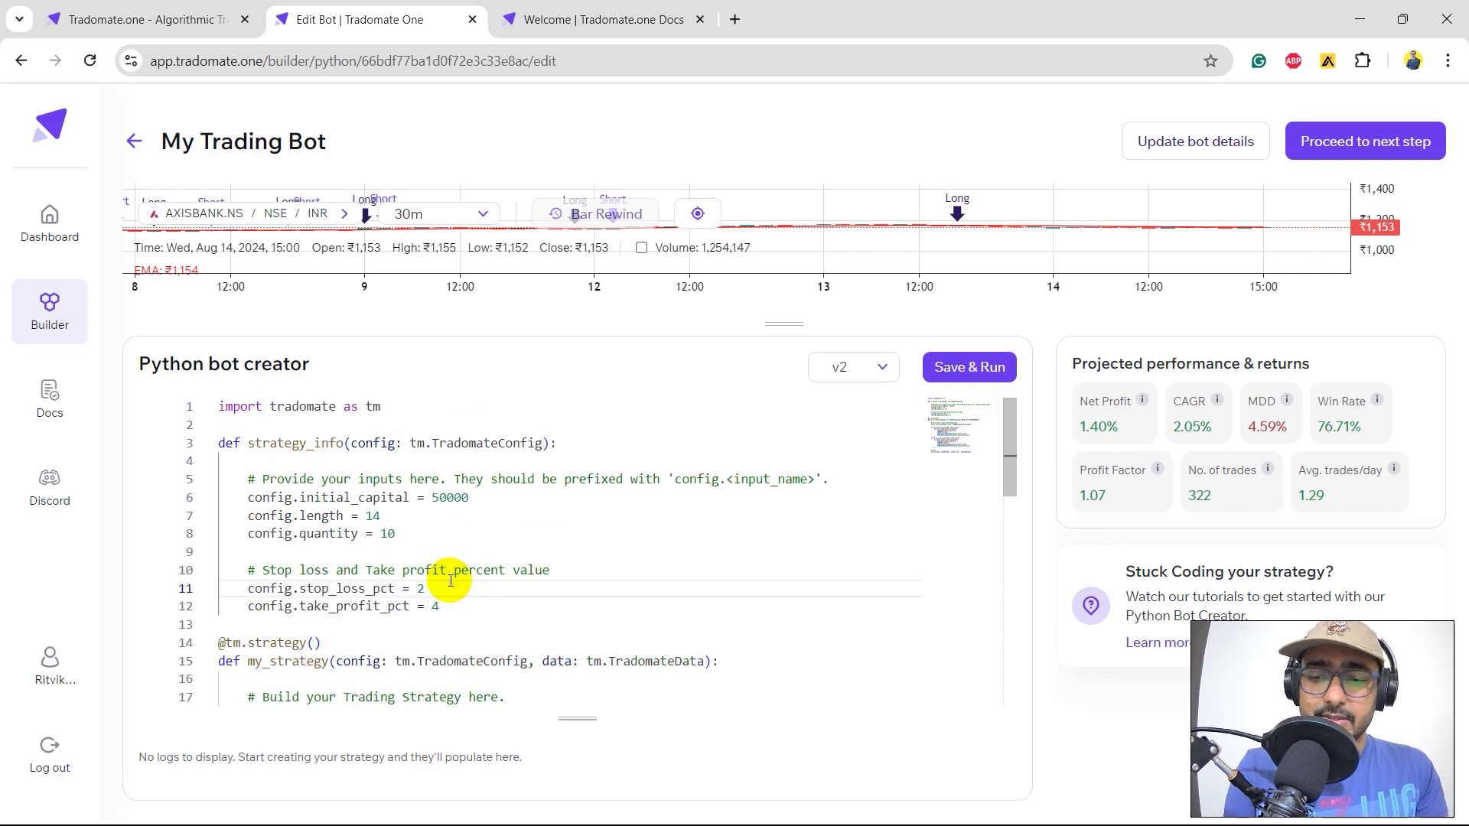
key(BackSpace)
text(1.5)
key(Down)
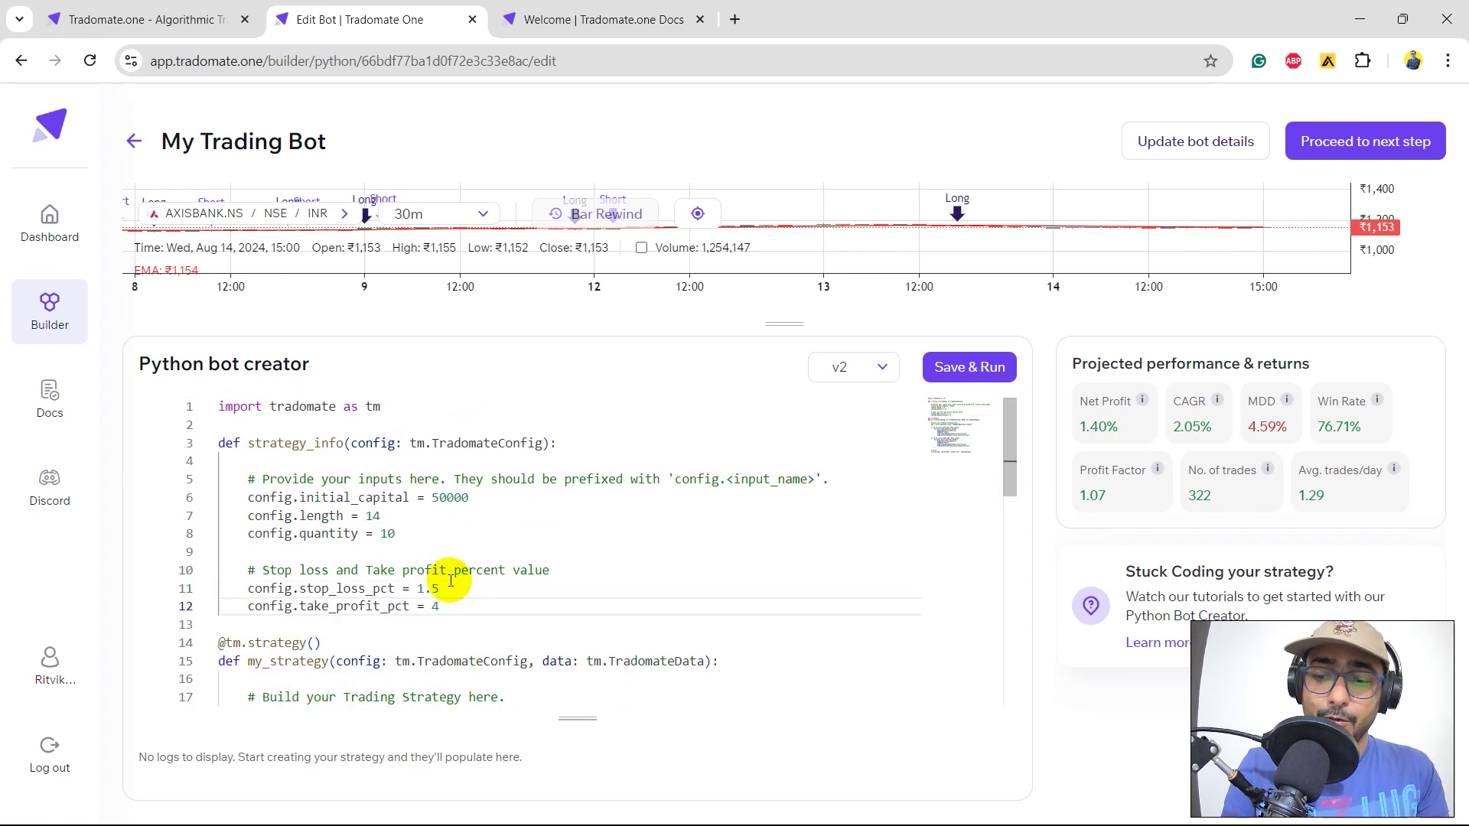
text(.5)
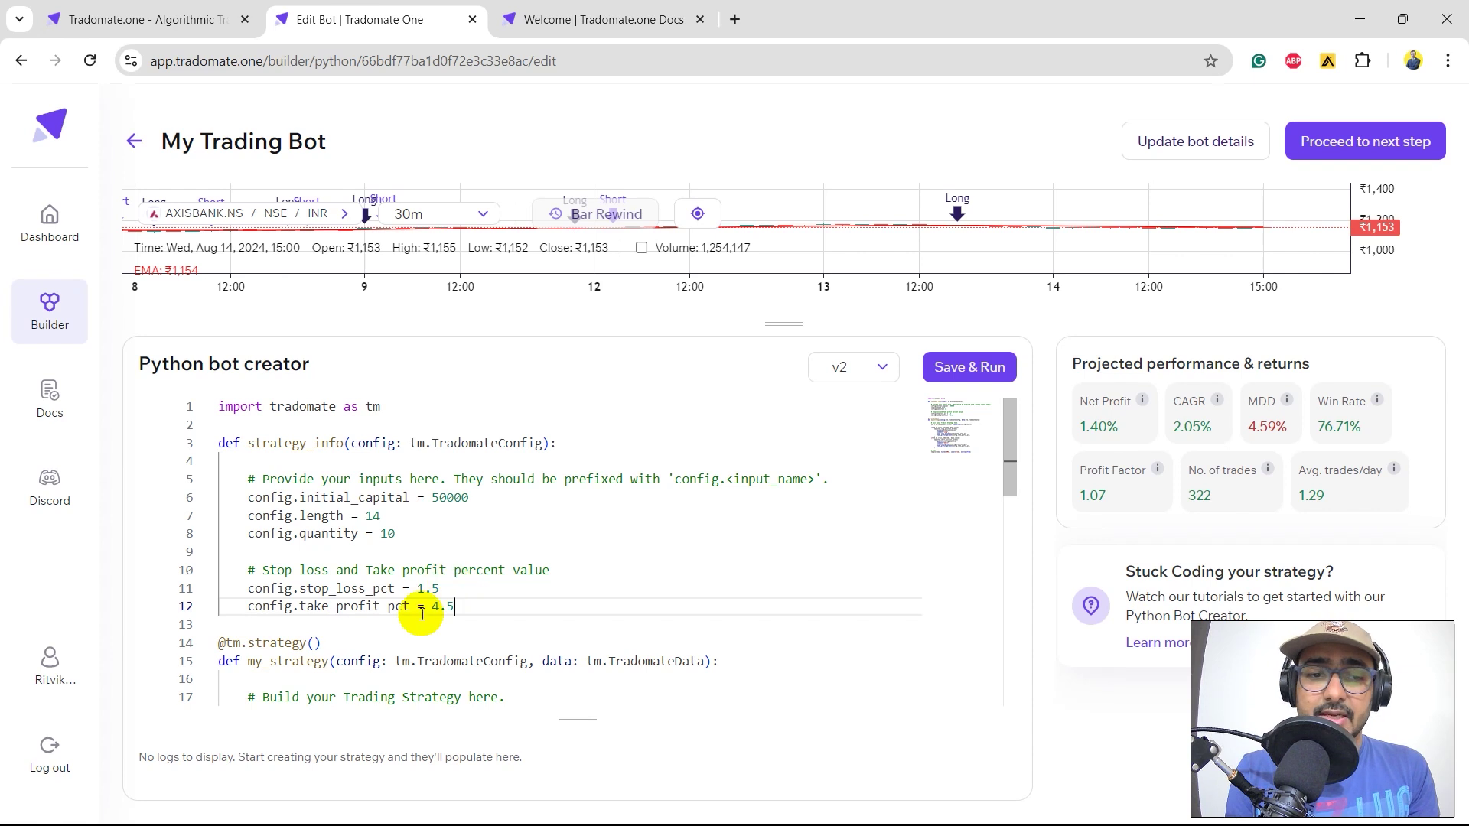
drag(270, 607, 436, 601)
click(444, 589)
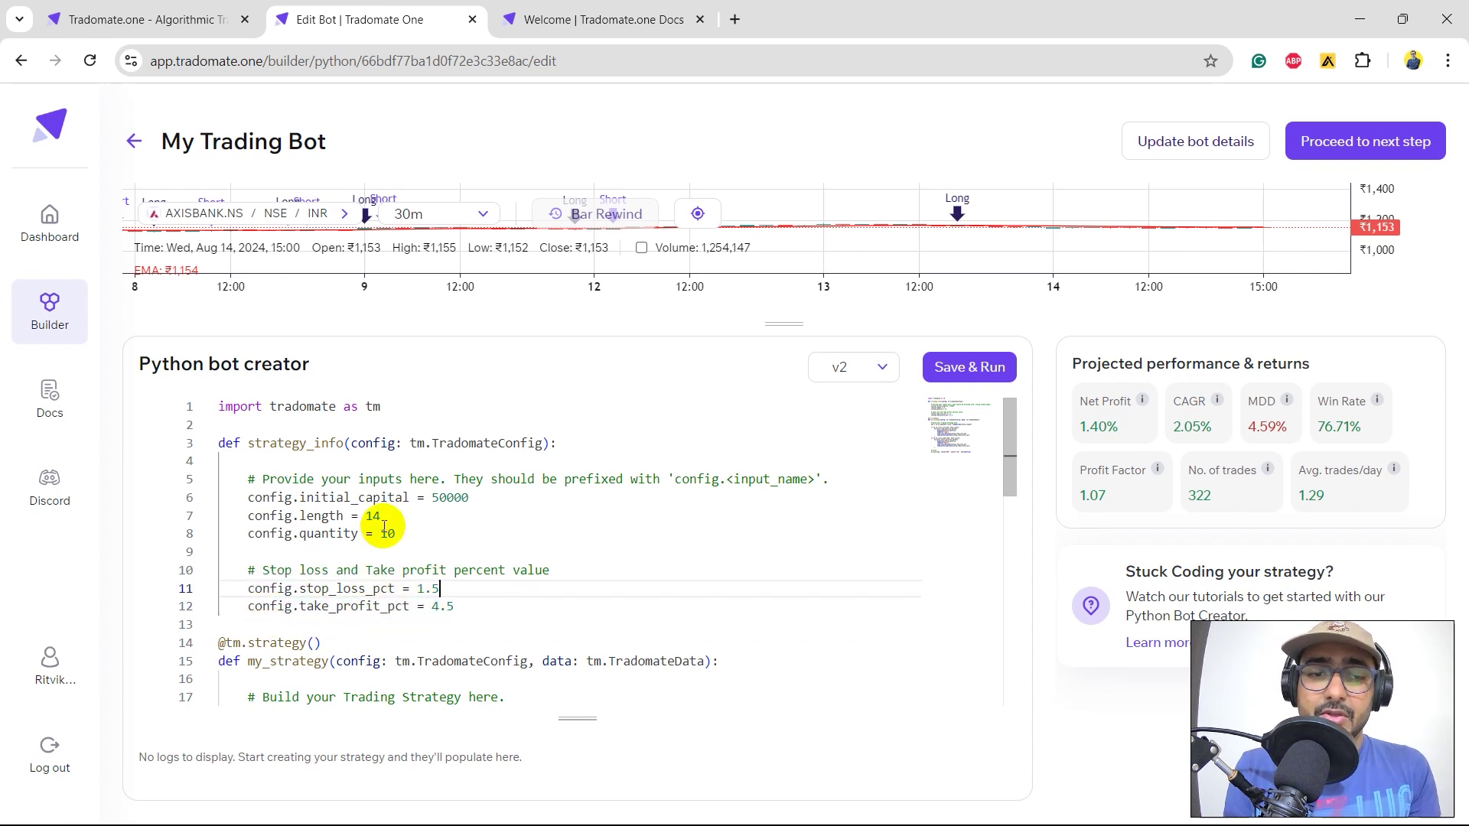
Change config.quantity from 10 to 20 and Save & Run the backtest.
click(388, 529)
key(BackSpace)
text(2)
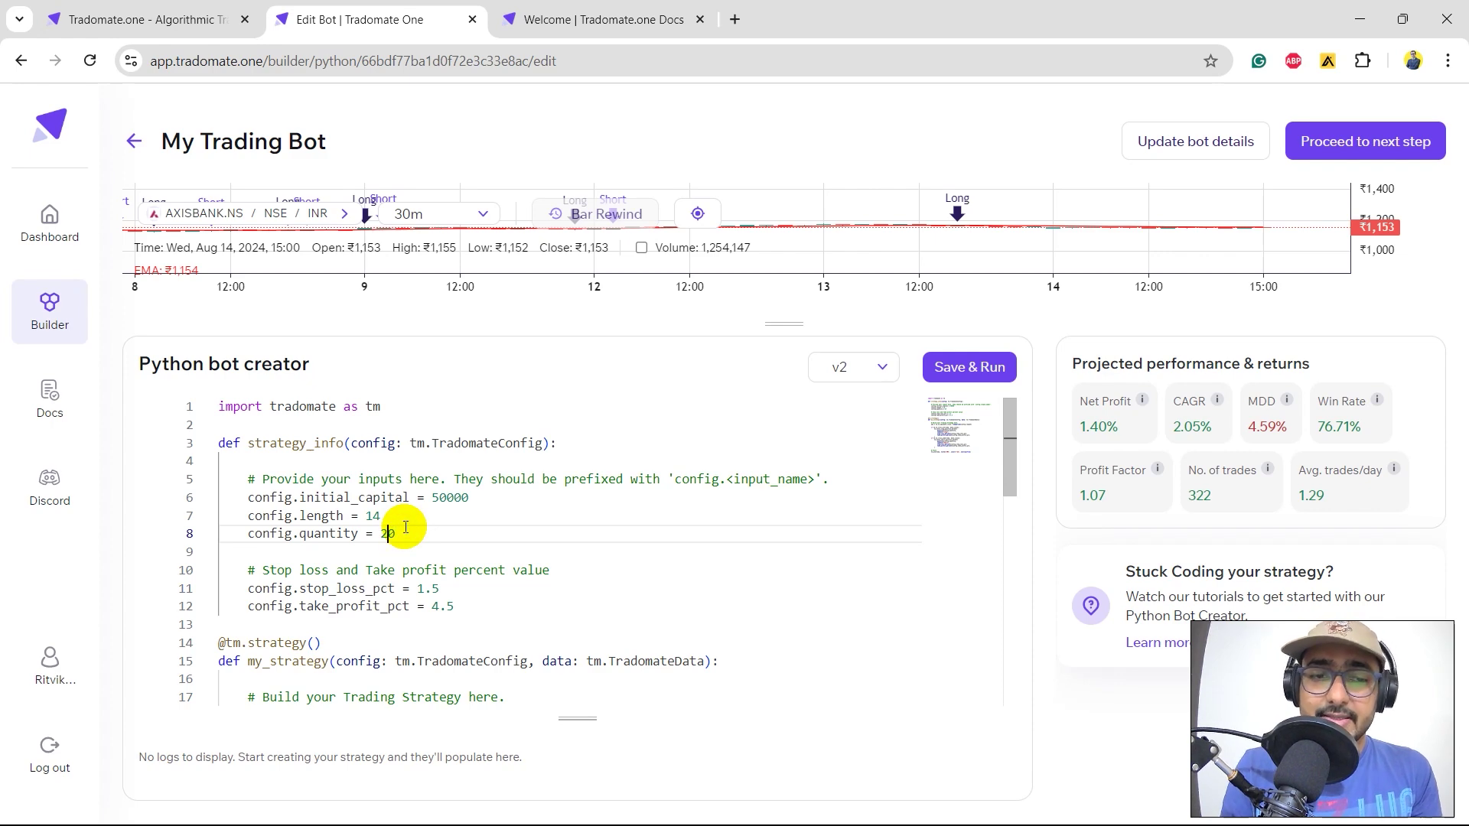
click(951, 369)
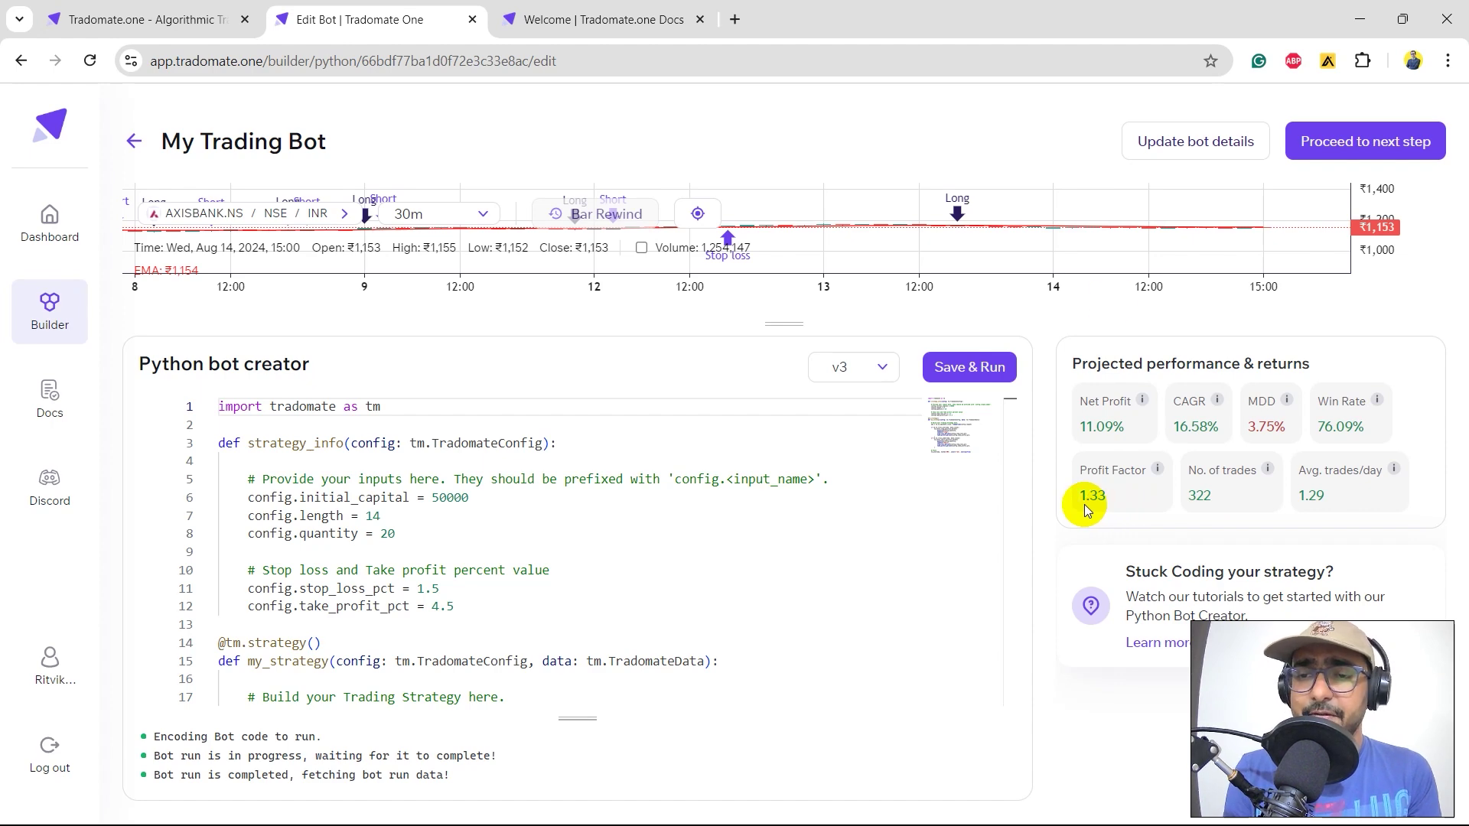
Proceed to the v3 in-depth backtest and show its Orders list.
click(1306, 149)
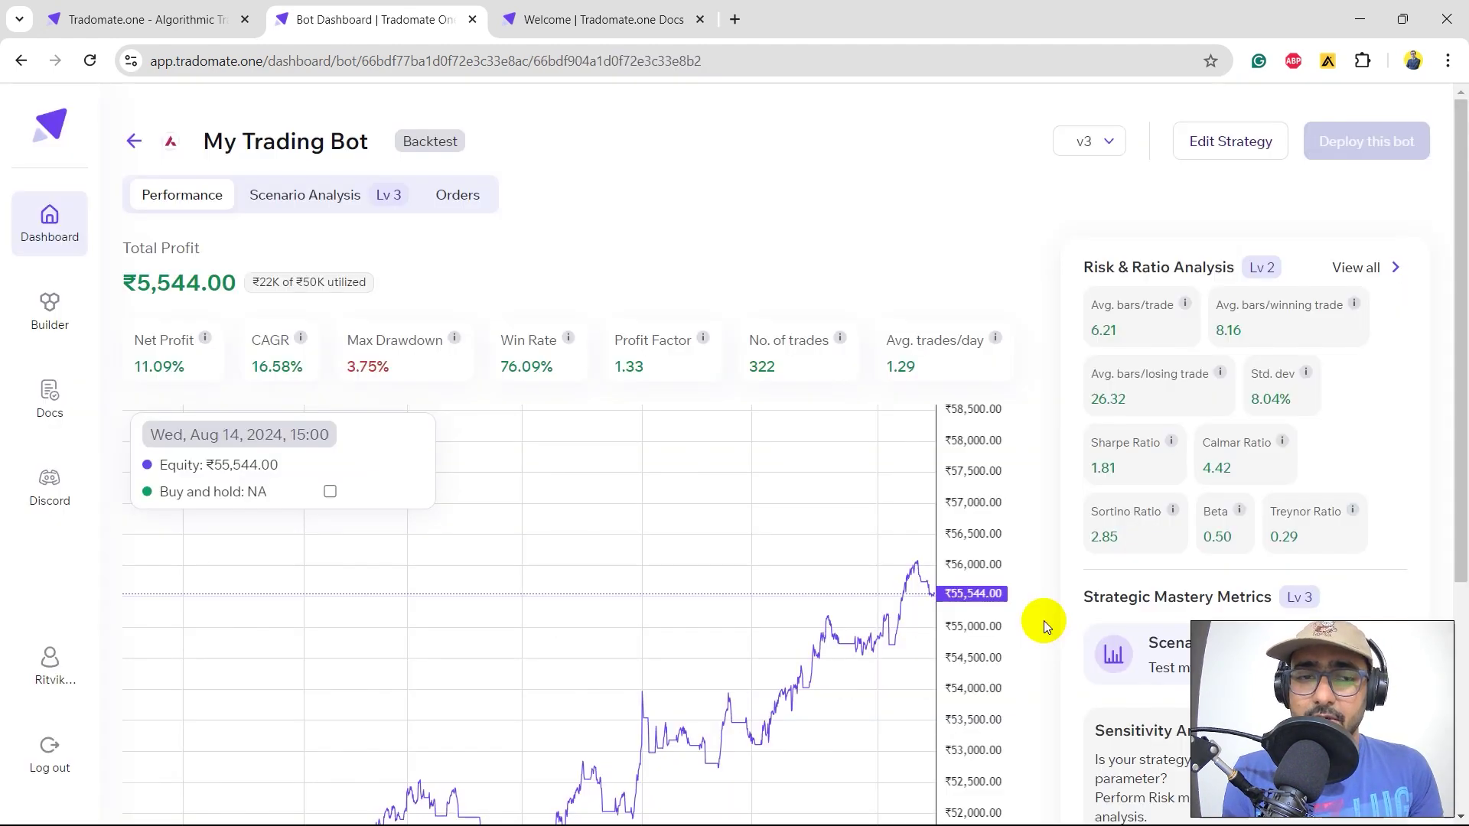
scroll(1044, 621, down, 3)
scroll(1044, 621, up, 3)
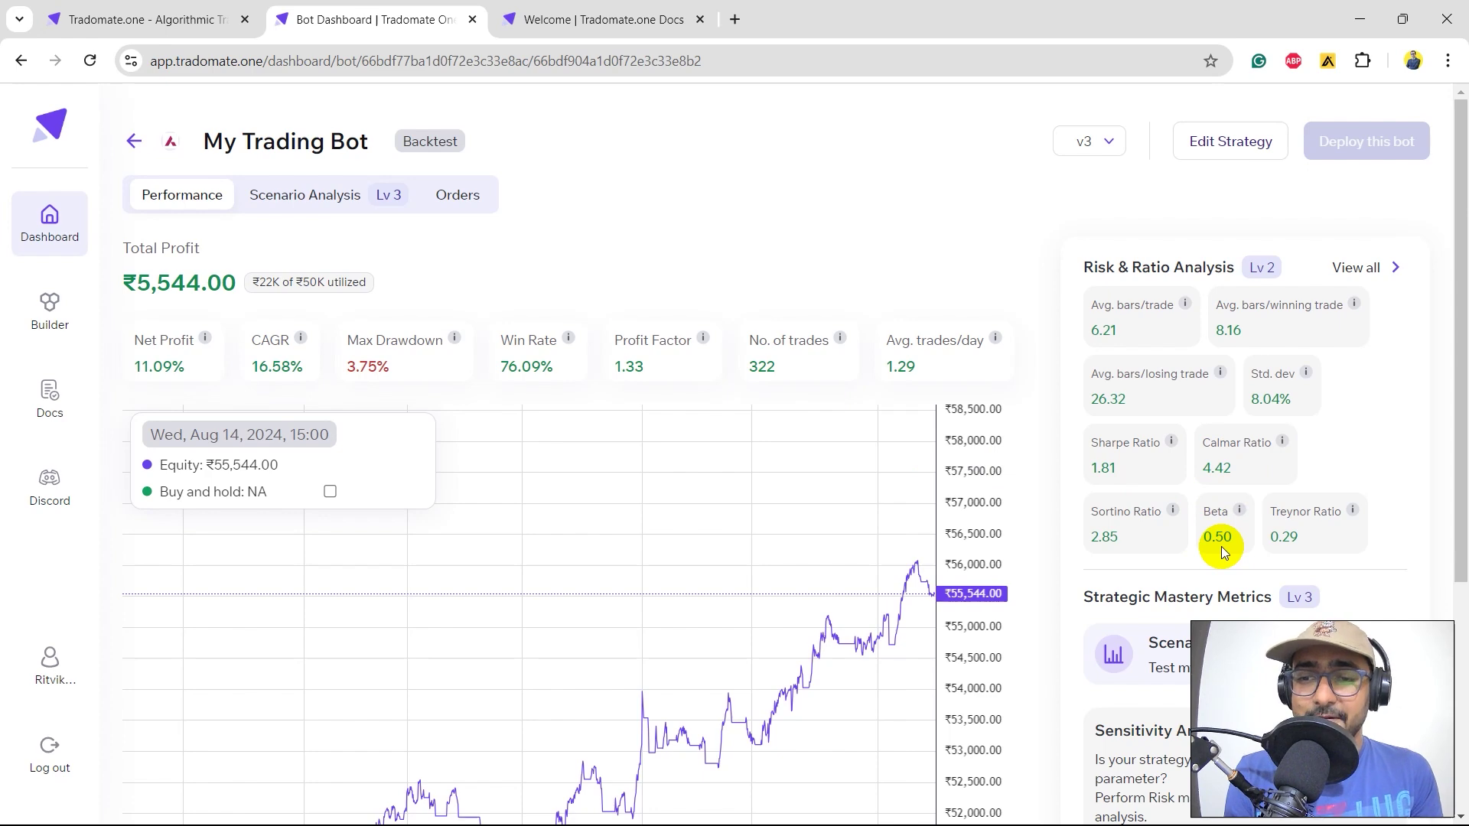
click(460, 197)
Scroll through the v3 Orders table of 20-share trades and back to the top.
scroll(837, 521, down, 5)
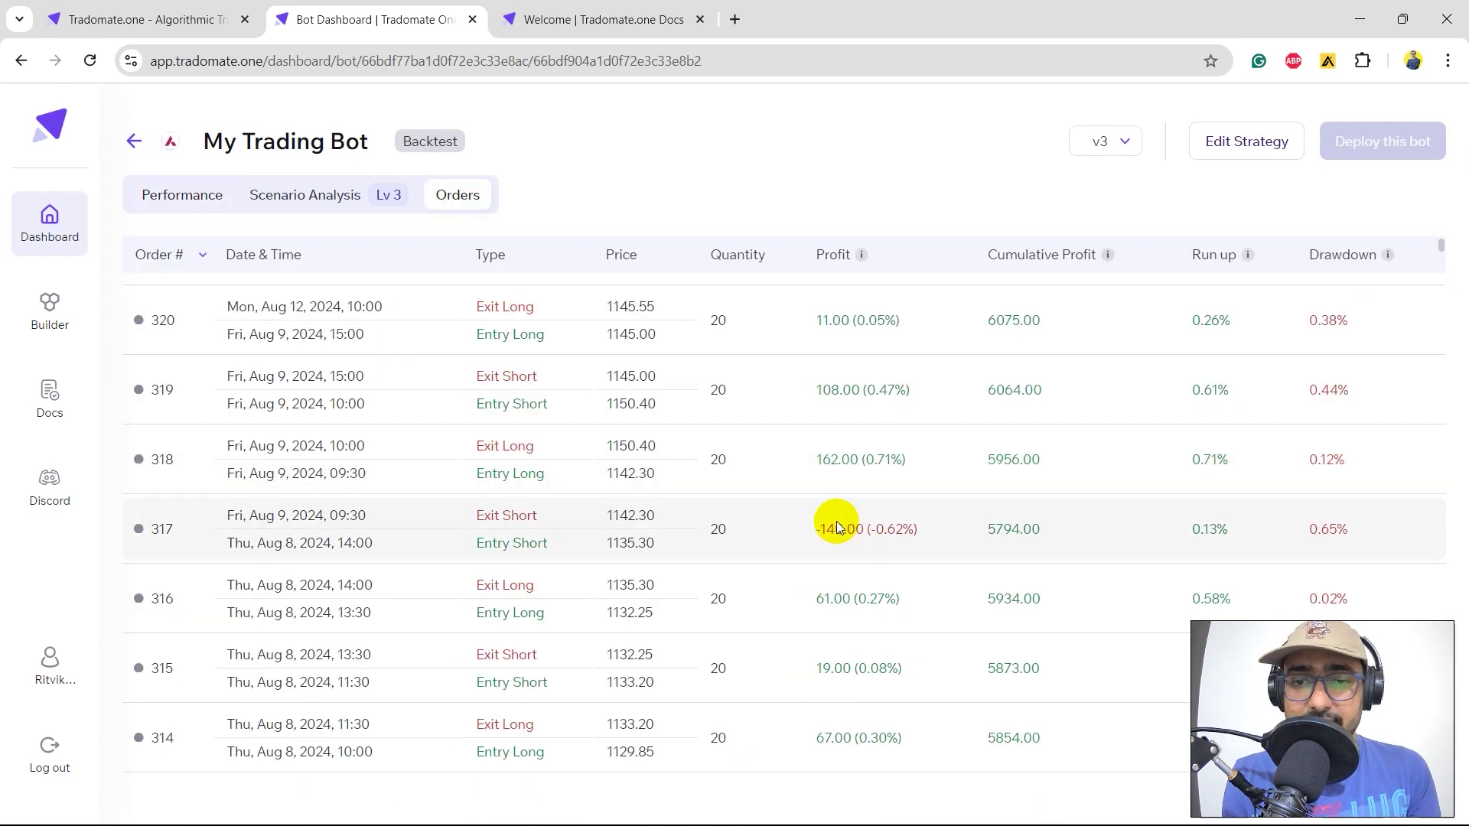
scroll(837, 521, down, 7)
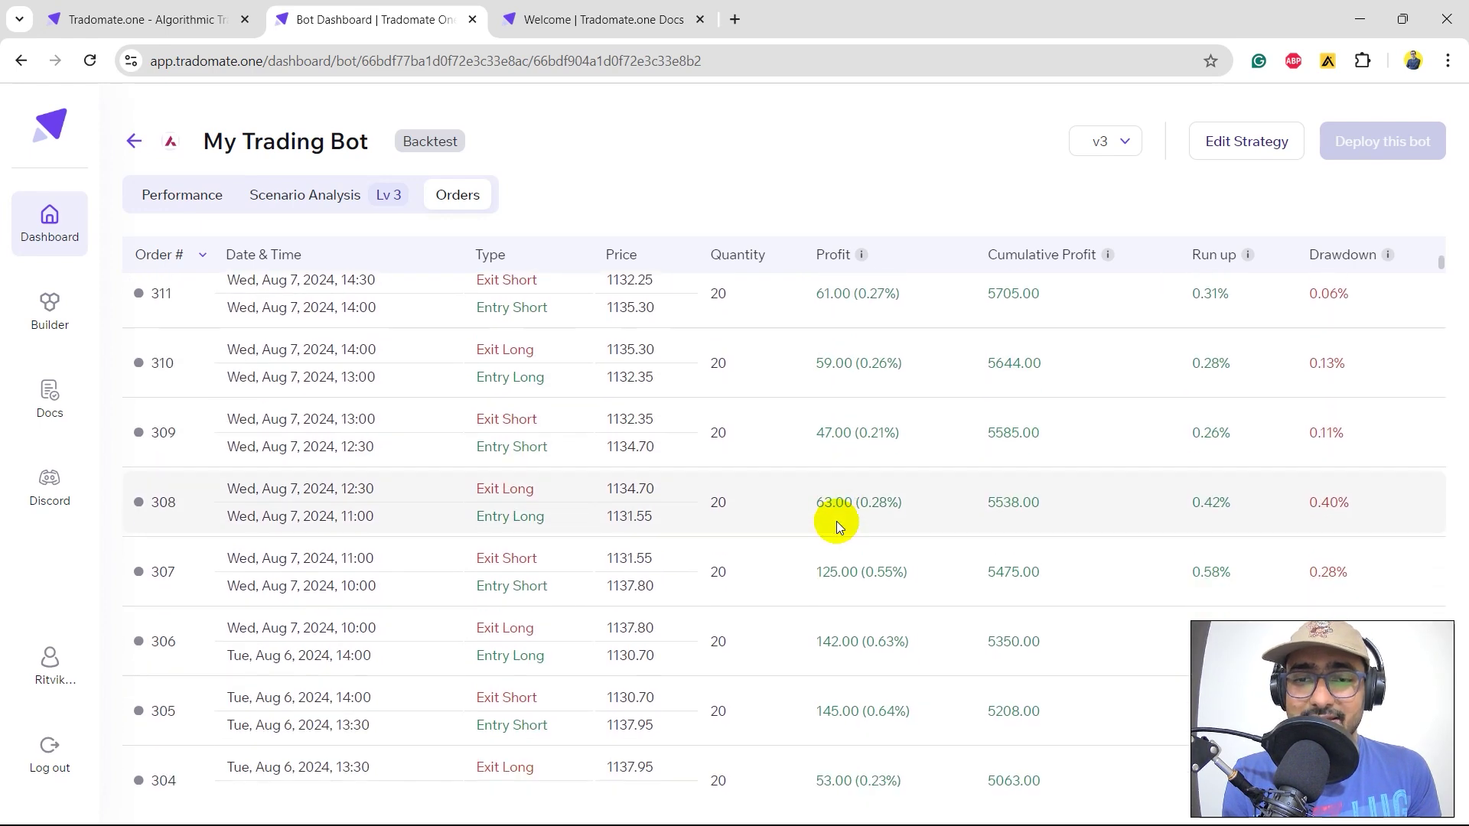
scroll(837, 521, down, 7)
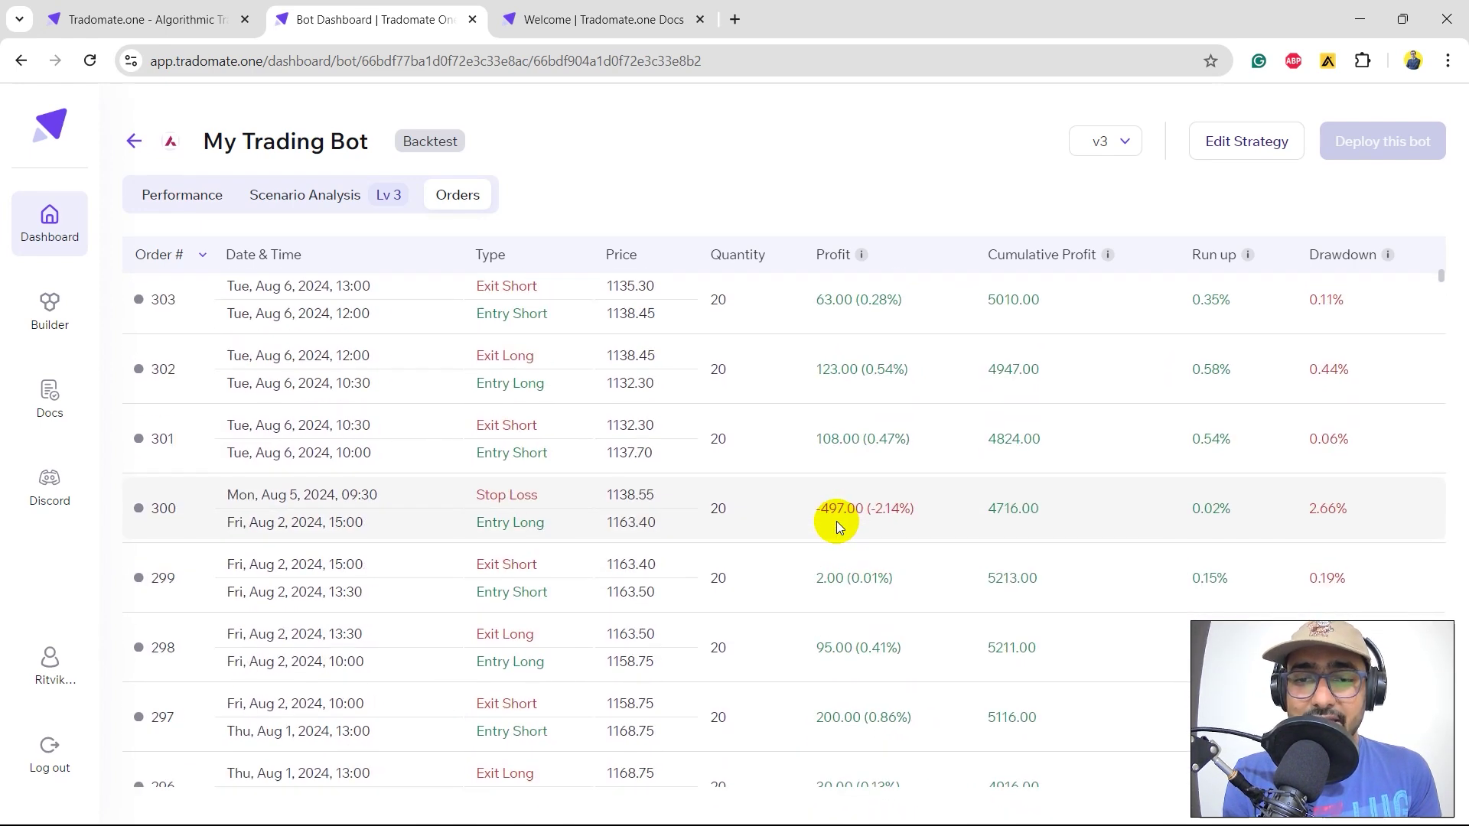
scroll(837, 521, down, 15)
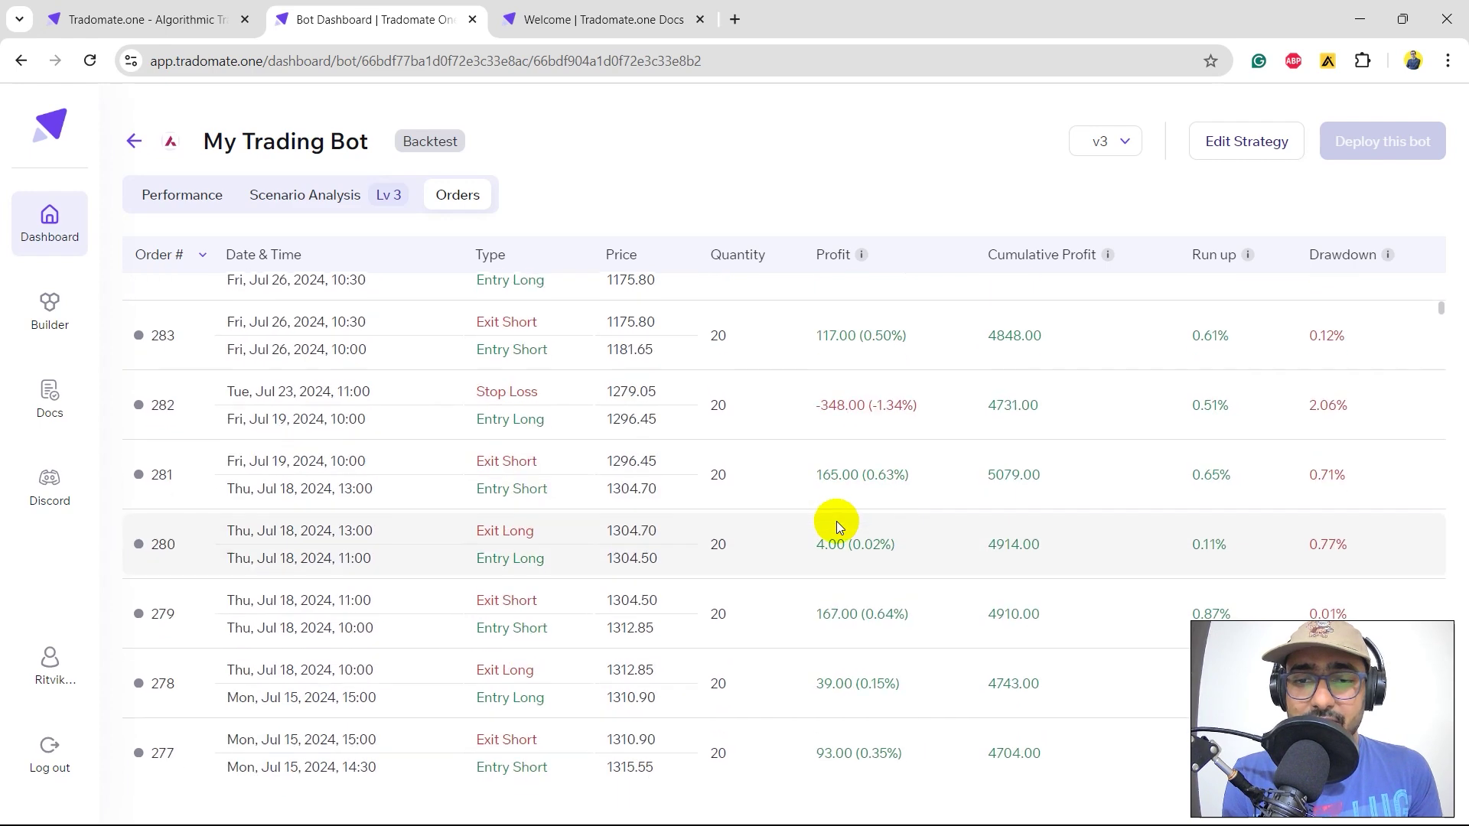
scroll(837, 521, up, 20)
Run the Market Trend scenario test from the scenario analysis view.
click(298, 205)
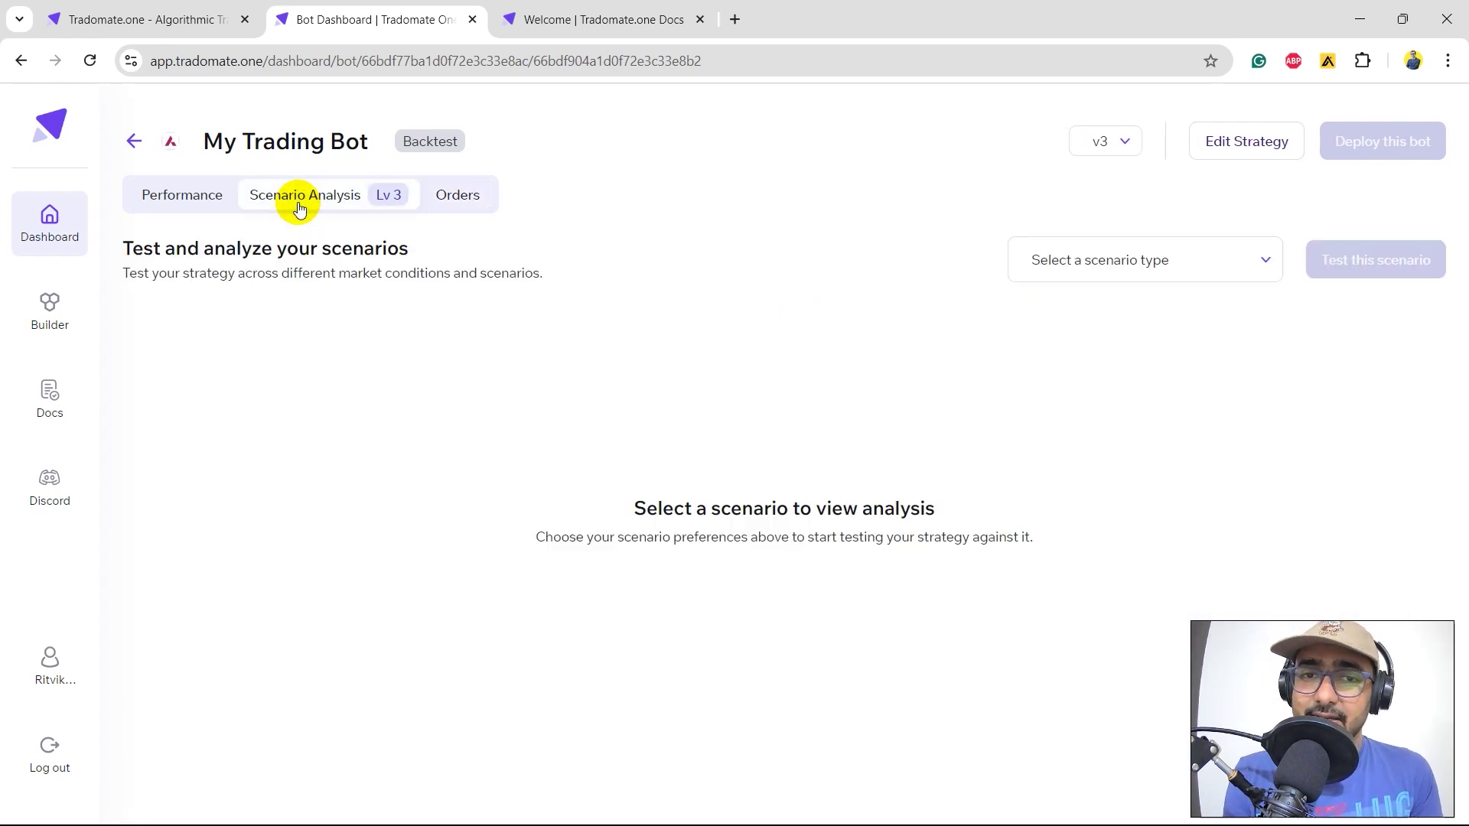
click(1115, 257)
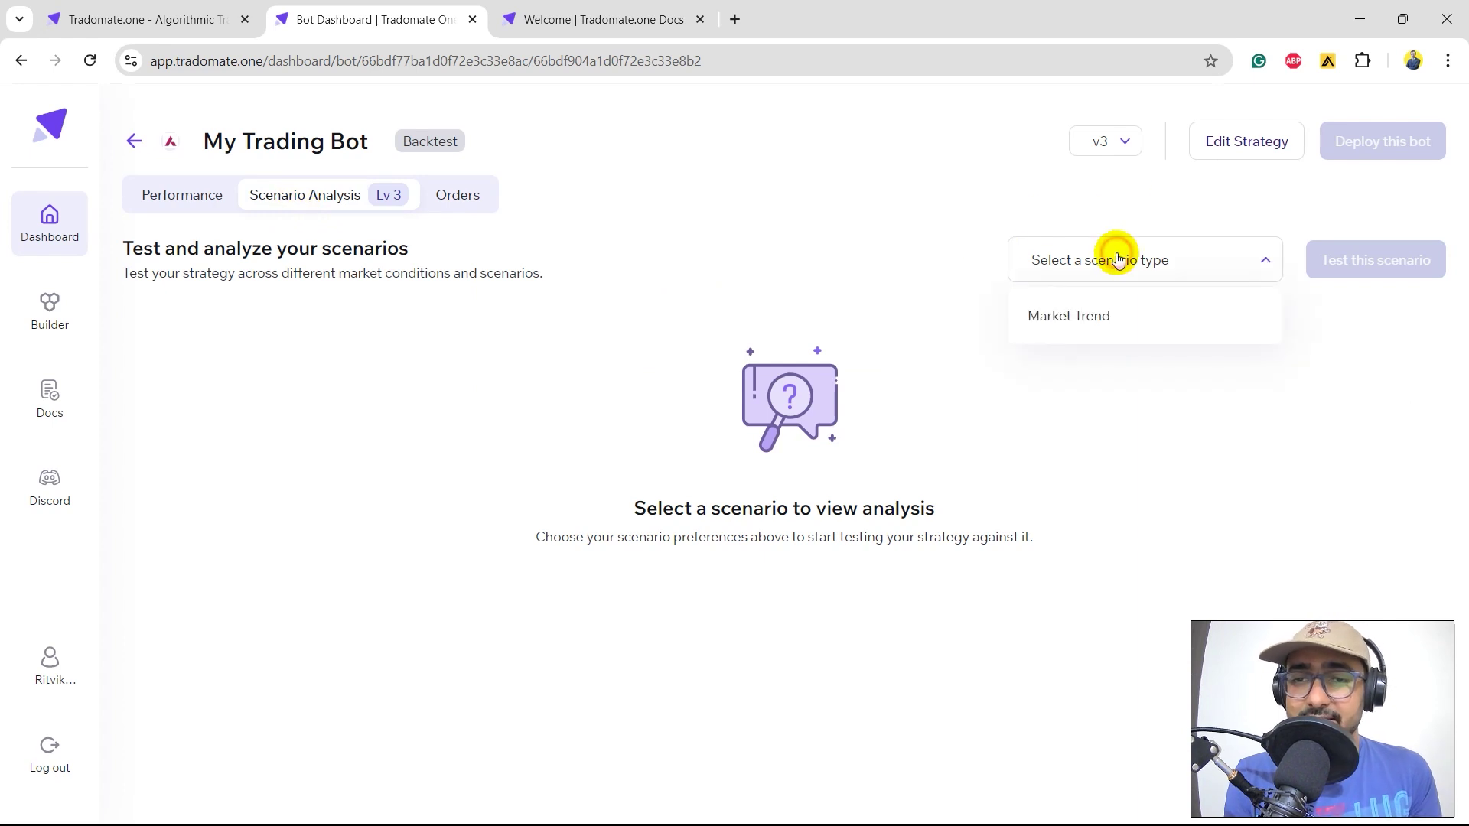
click(1069, 317)
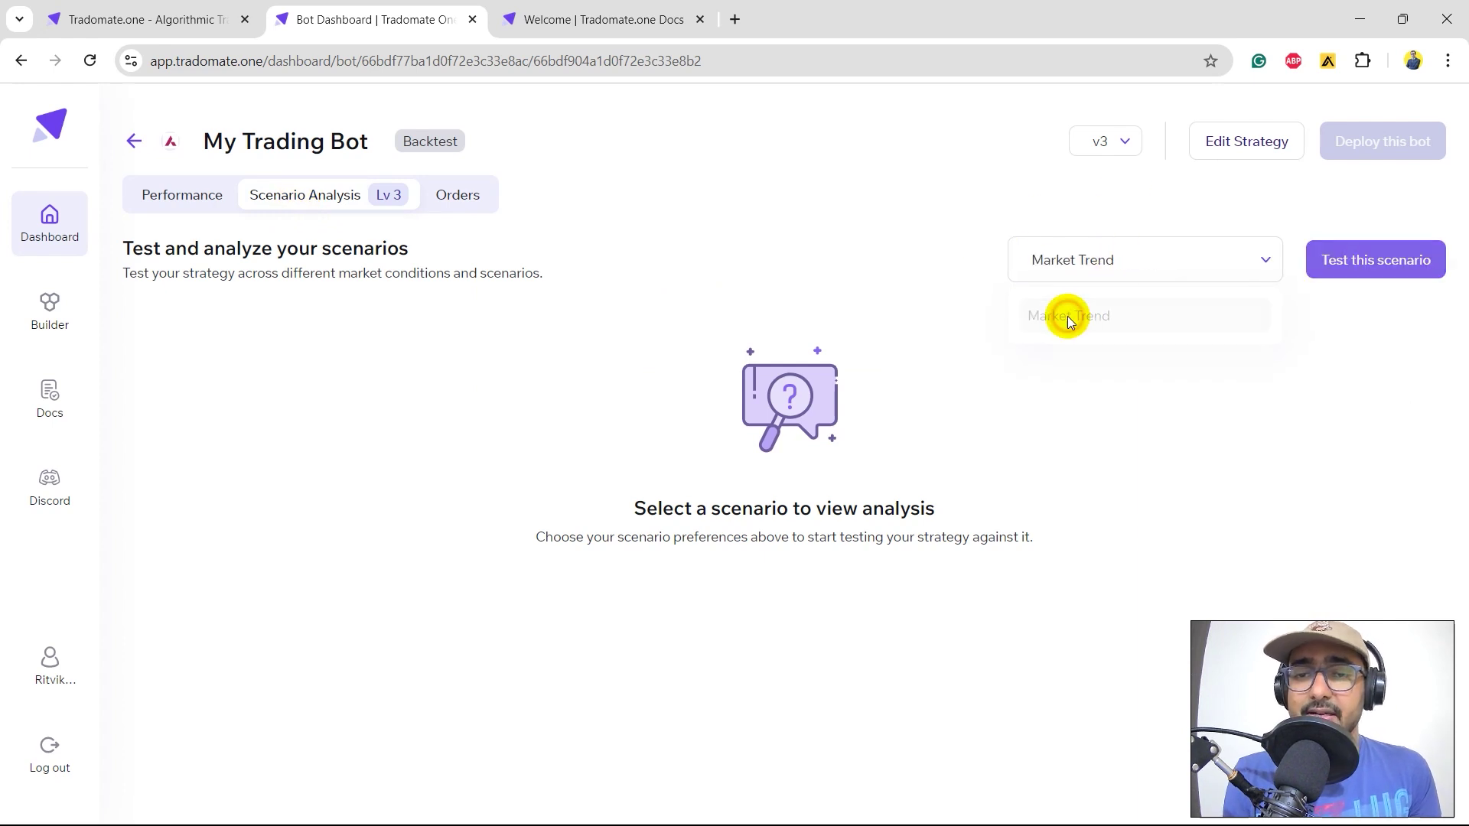
click(1367, 259)
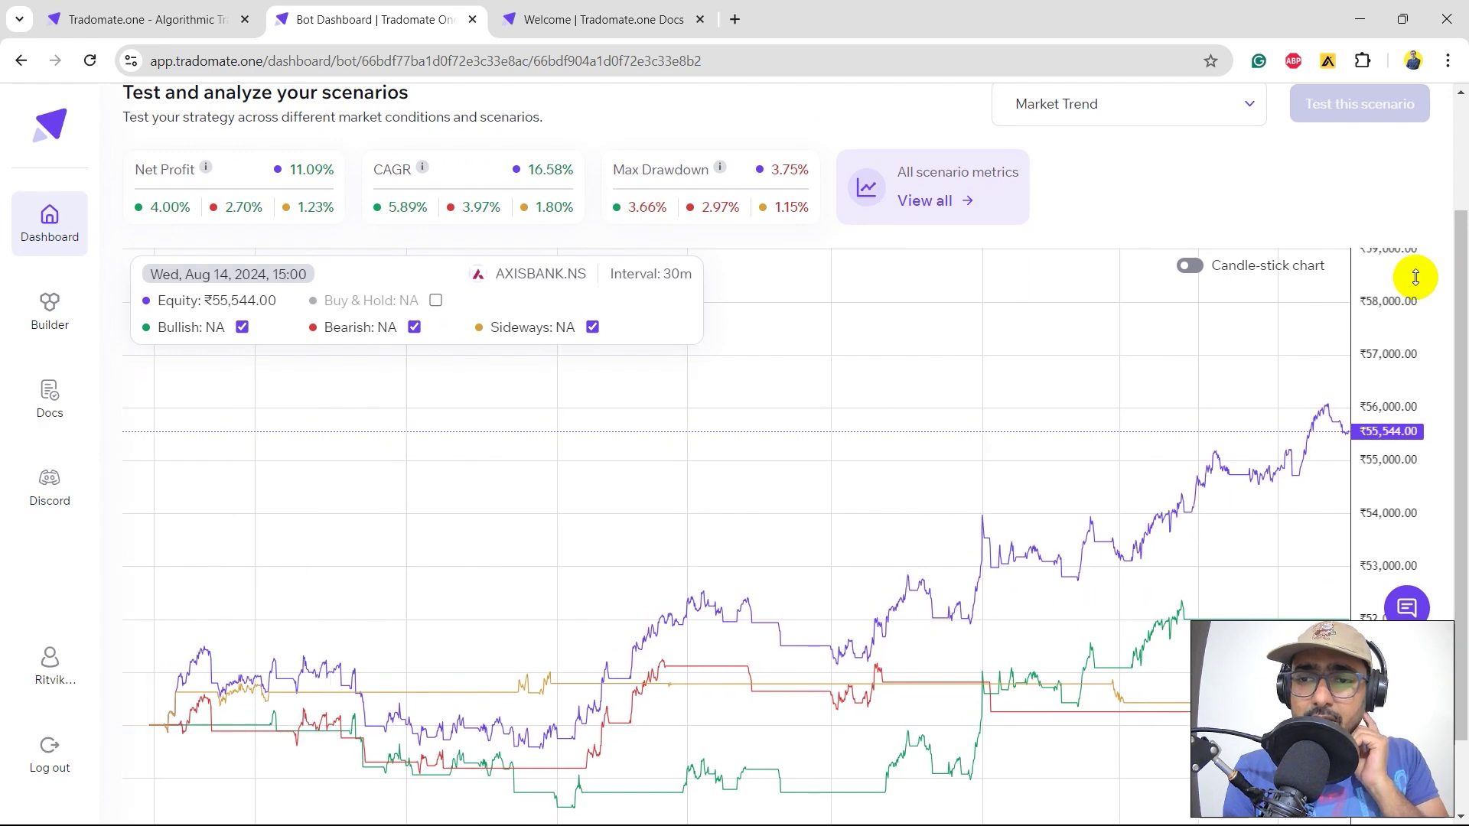
Zoom and pan the equity chart to compare the bullish, bearish and sideways curves.
scroll(1417, 277, down, 1)
drag(1378, 246, 1391, 485)
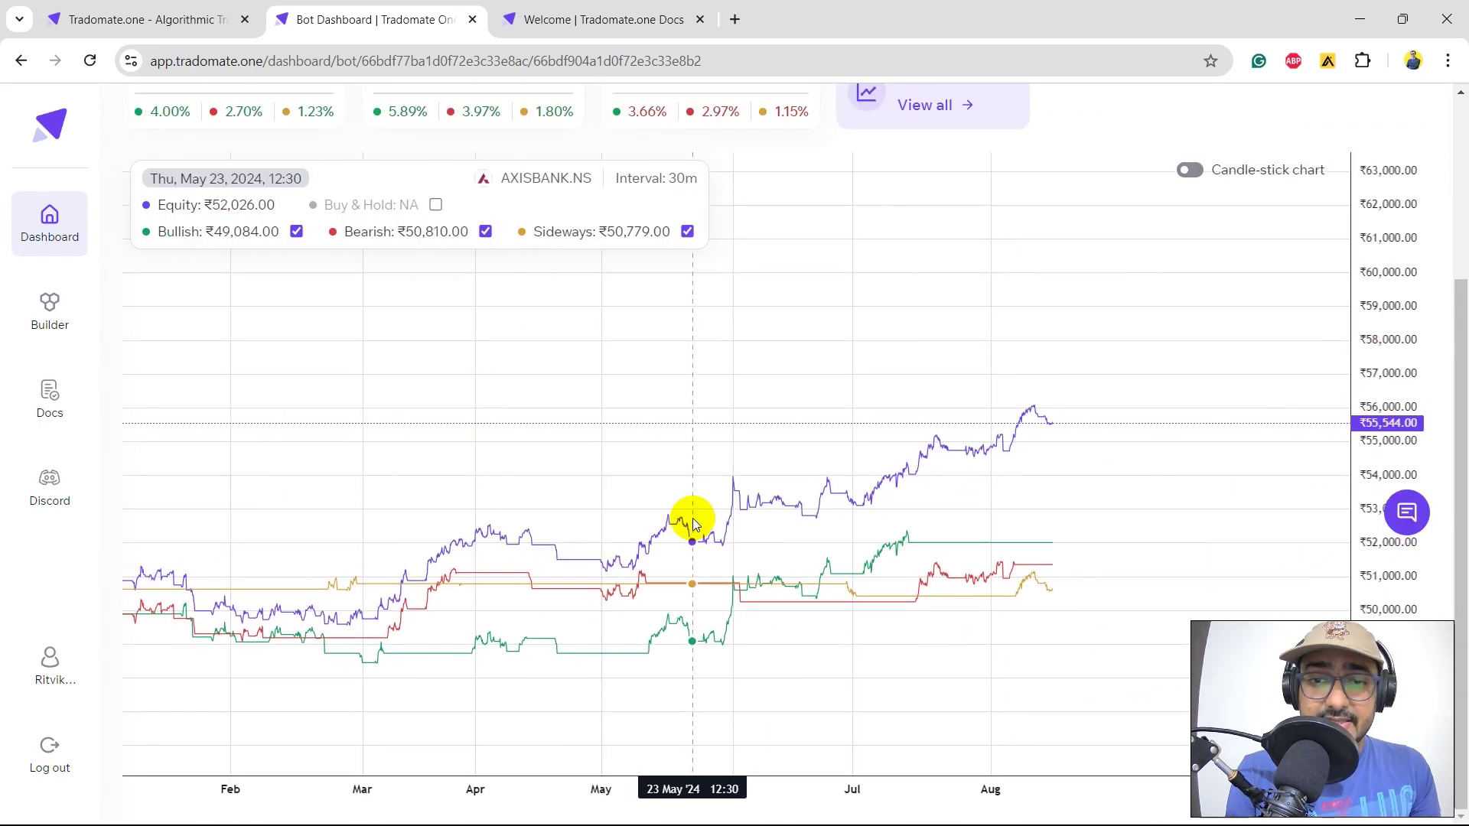
scroll(879, 482, up, 2)
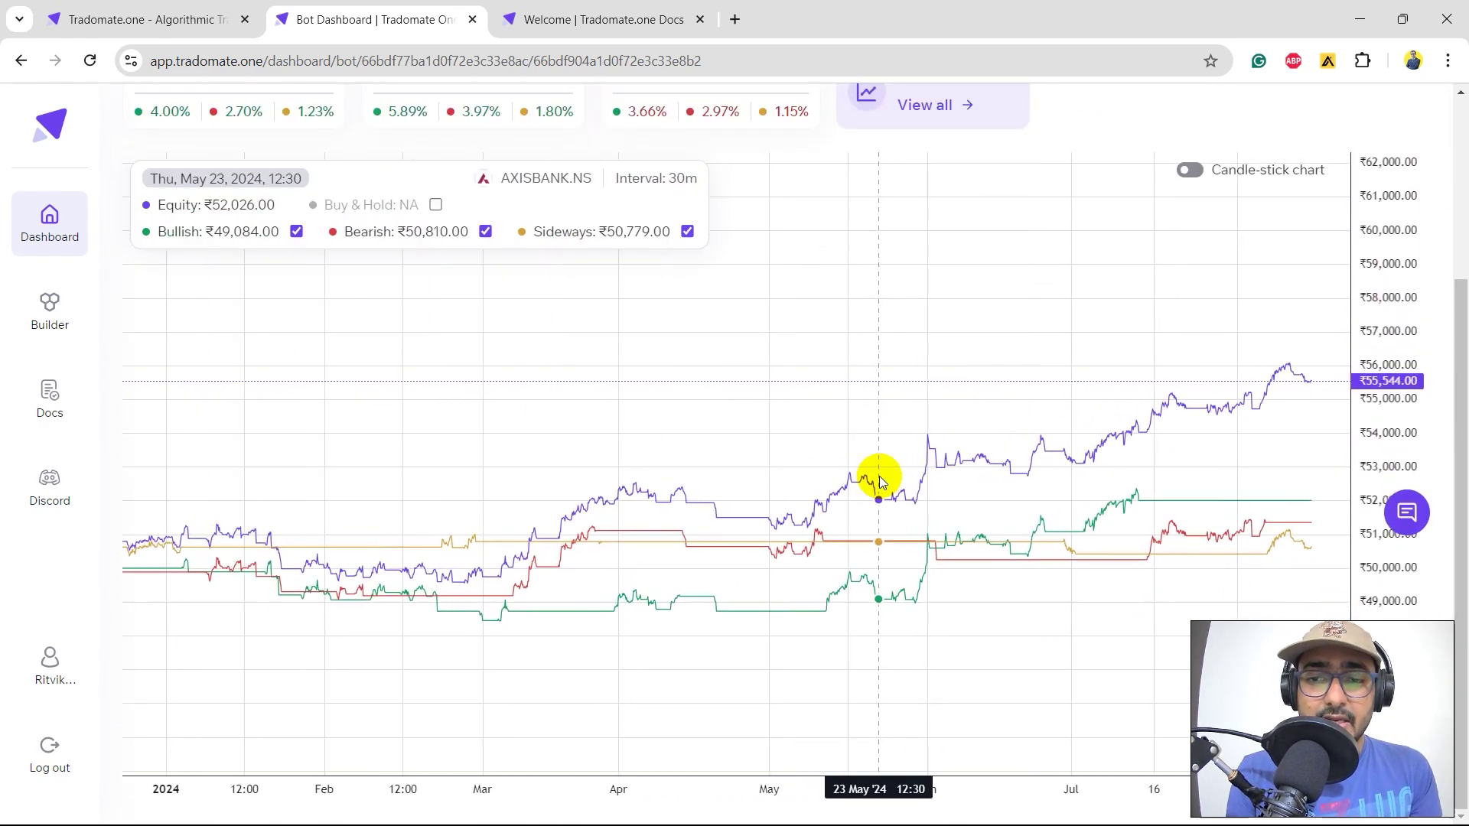
drag(778, 439, 837, 448)
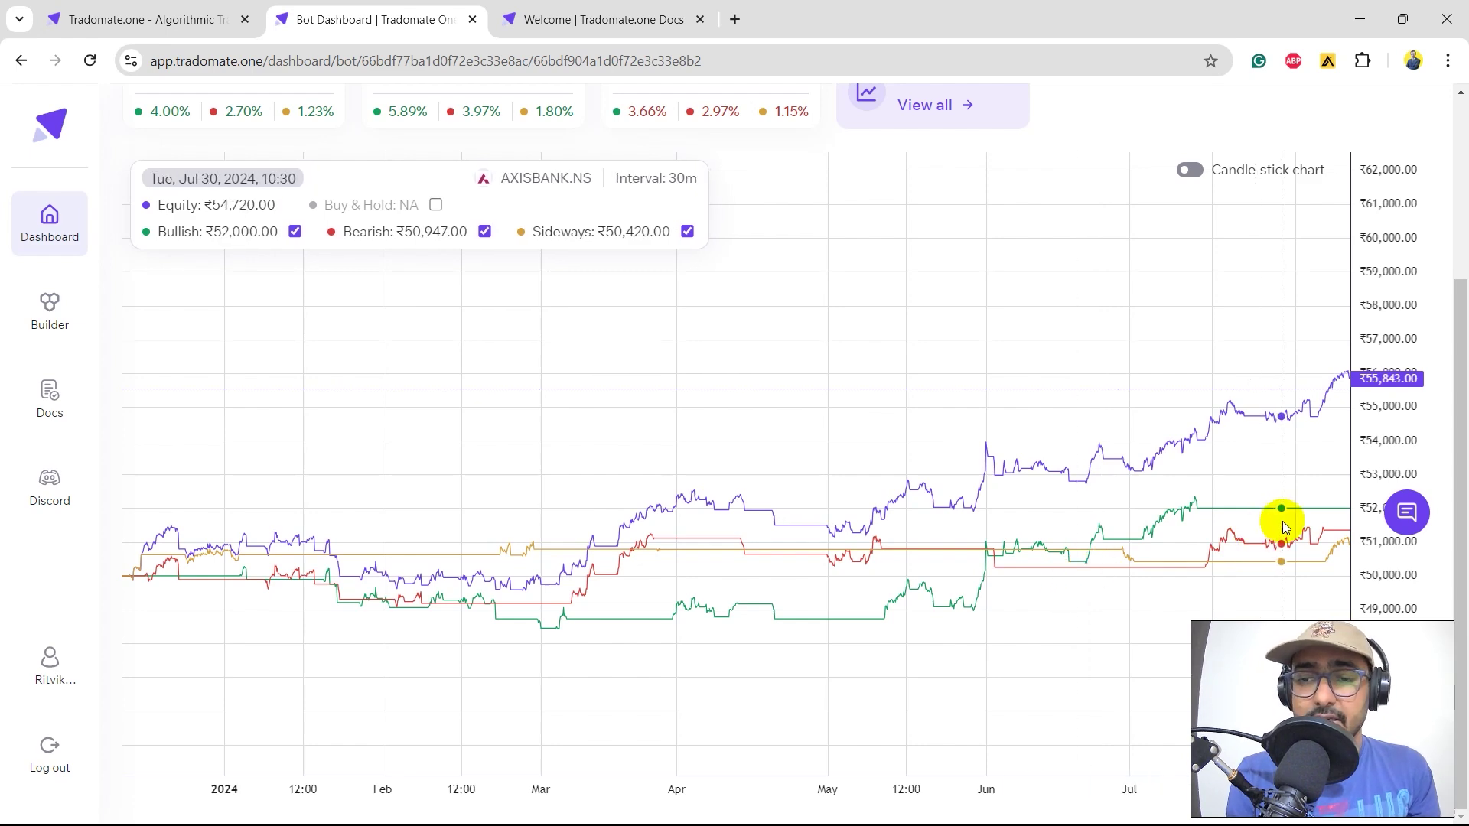
scroll(1457, 364, up, 2)
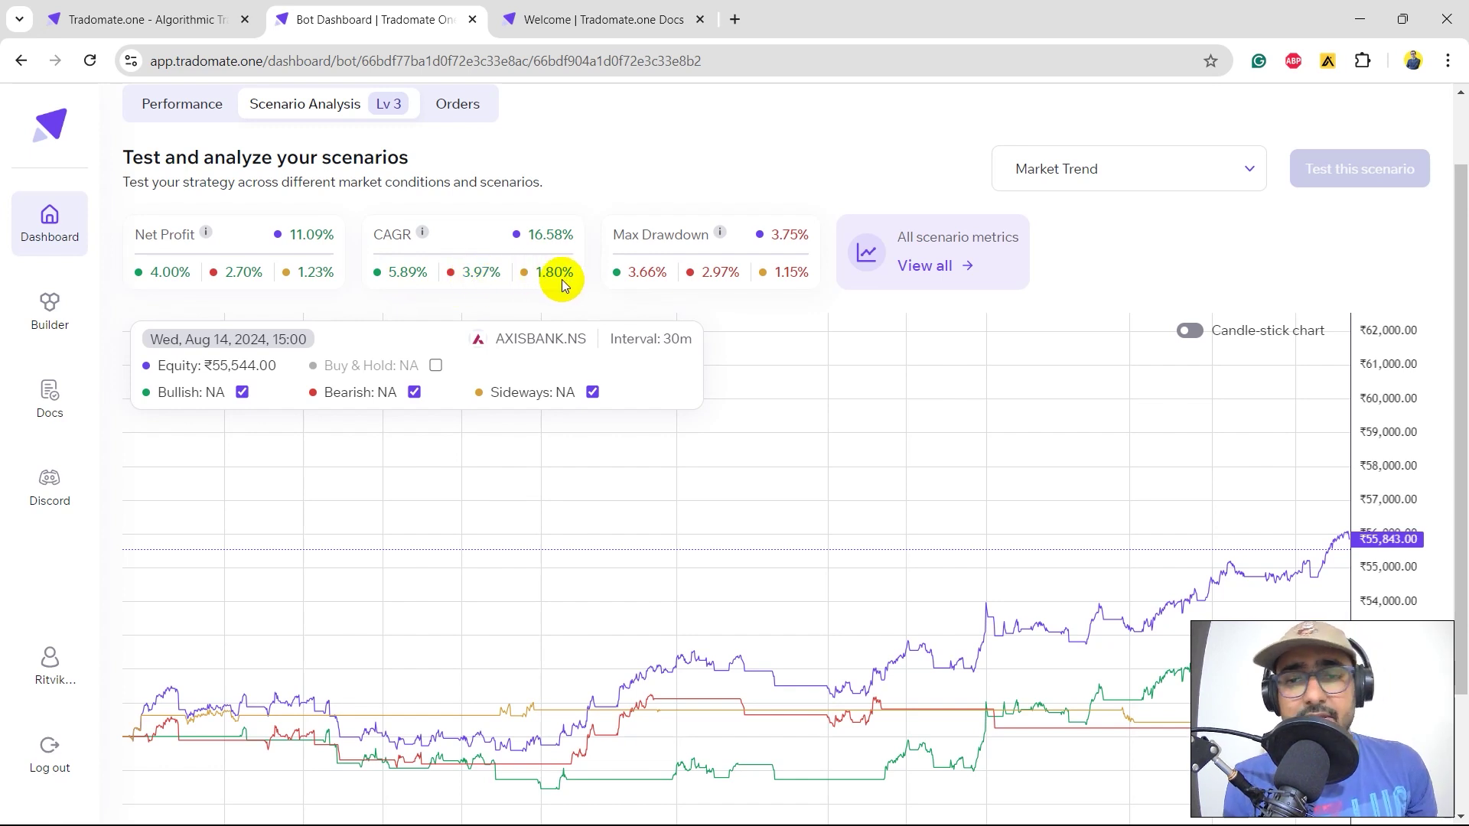
click(943, 266)
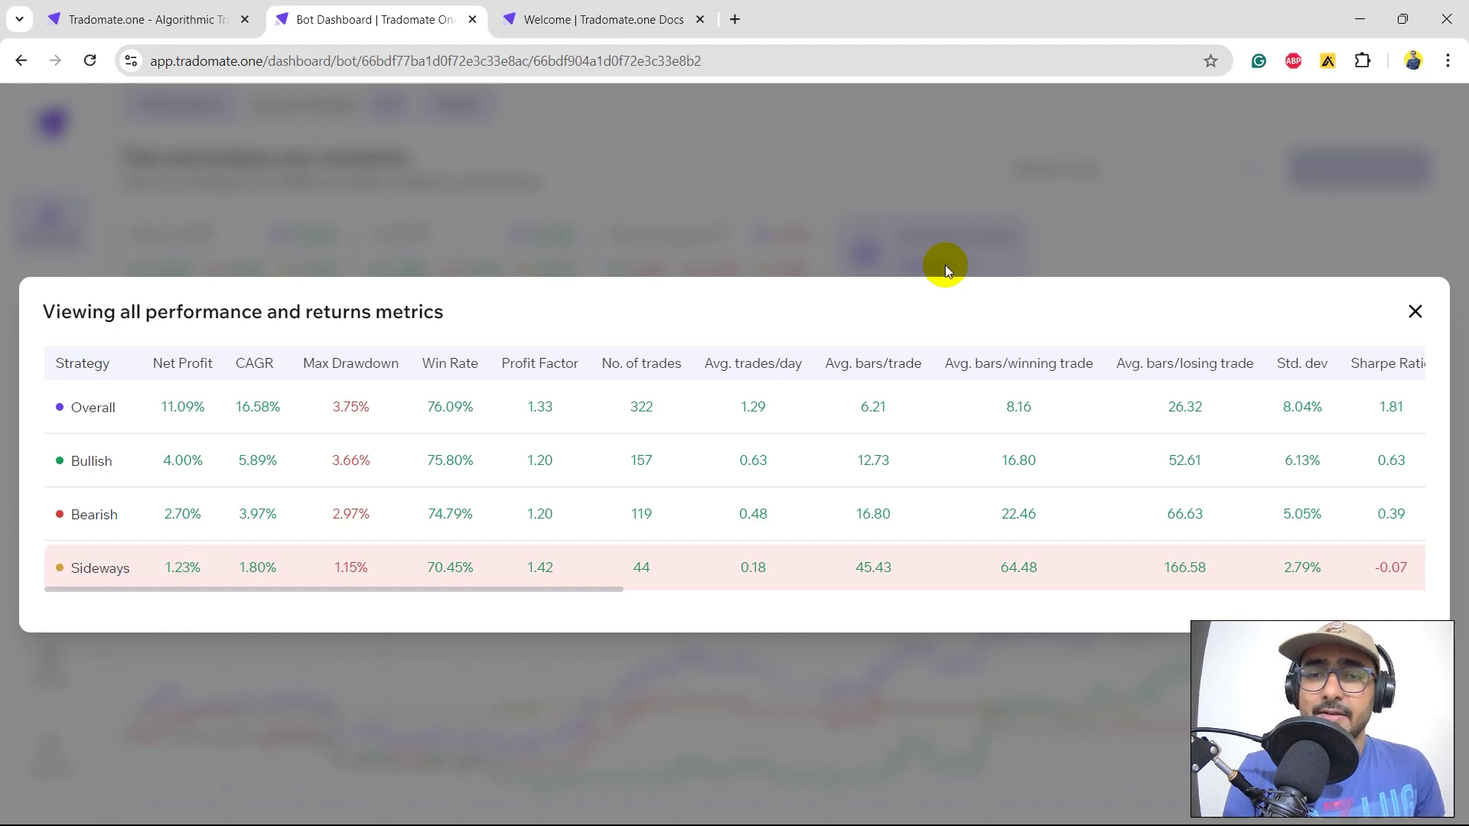
click(1019, 210)
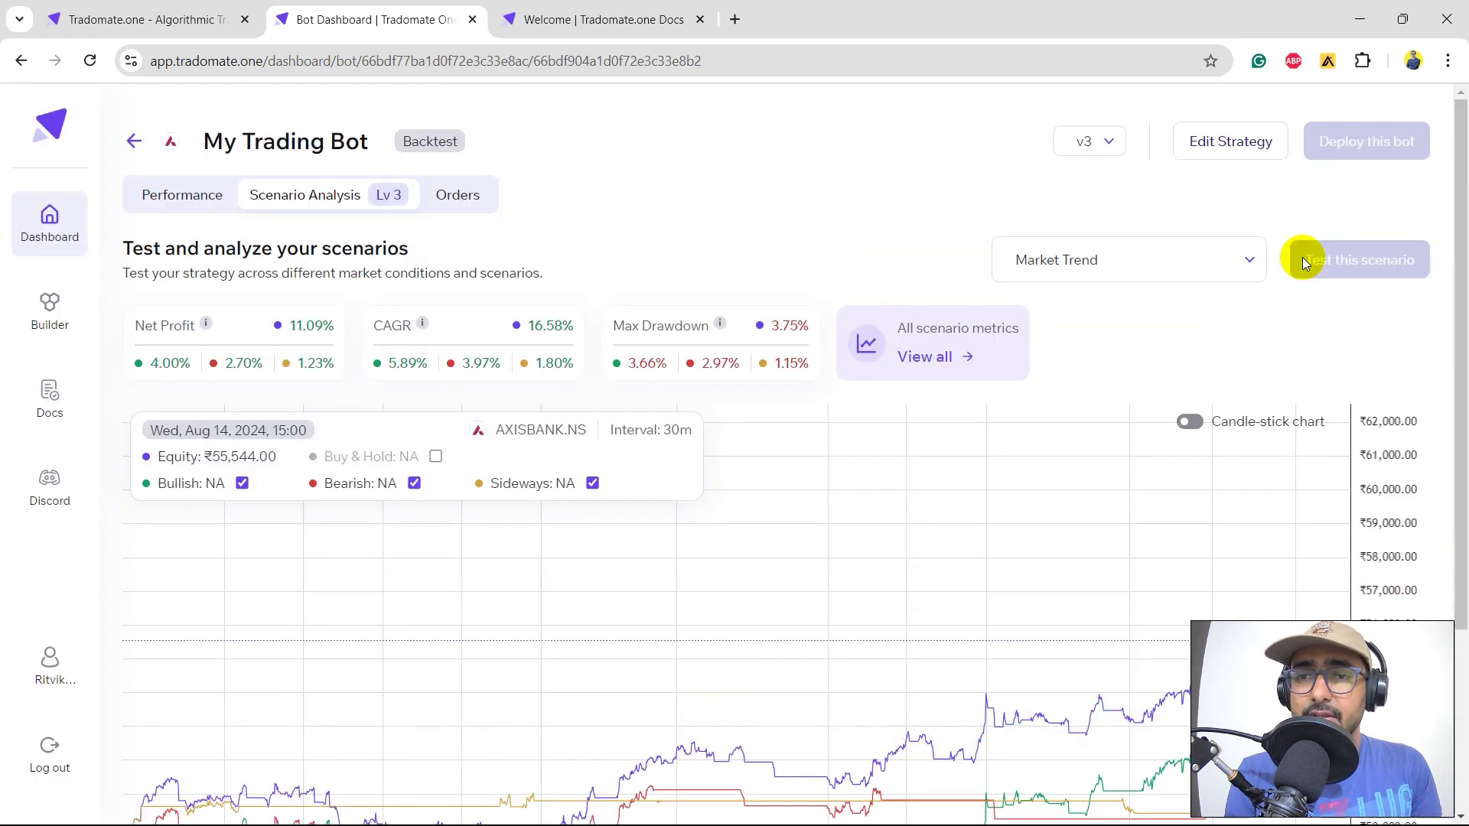
Reopen the strategy code in a larger editor, with the cursor after the EMA line on line 18.
click(1229, 138)
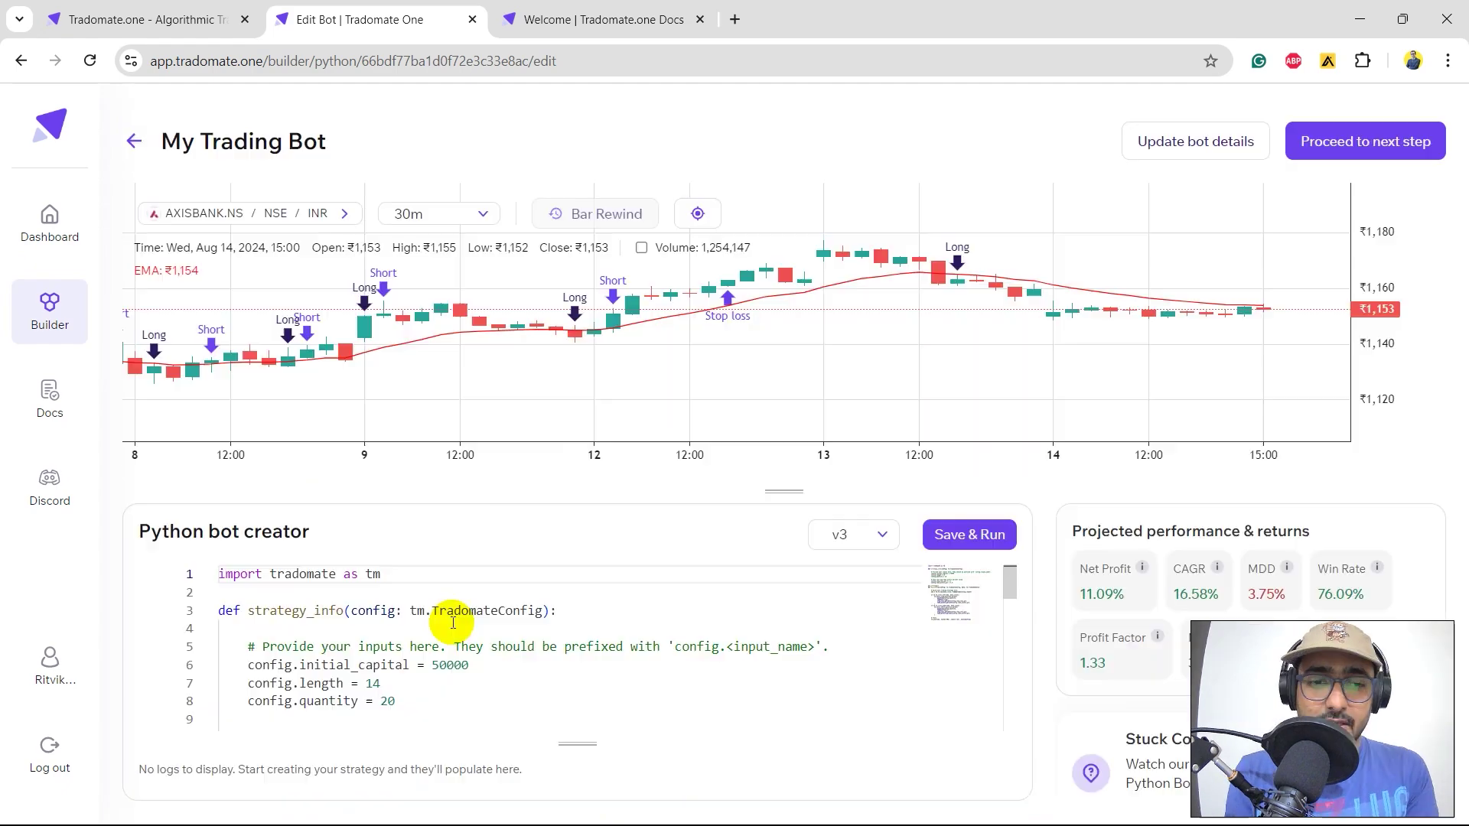
scroll(453, 622, down, 2)
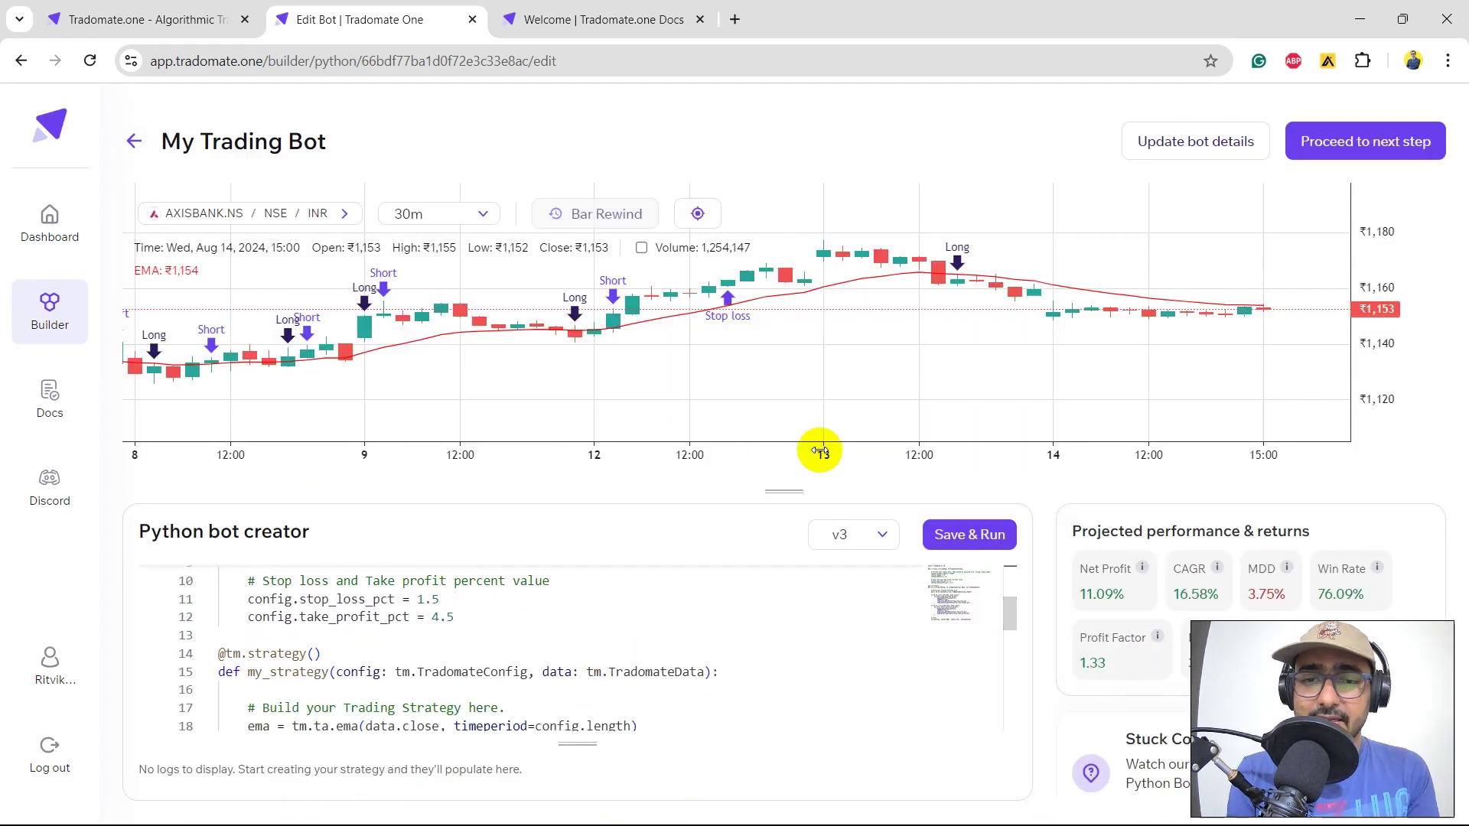
click(785, 490)
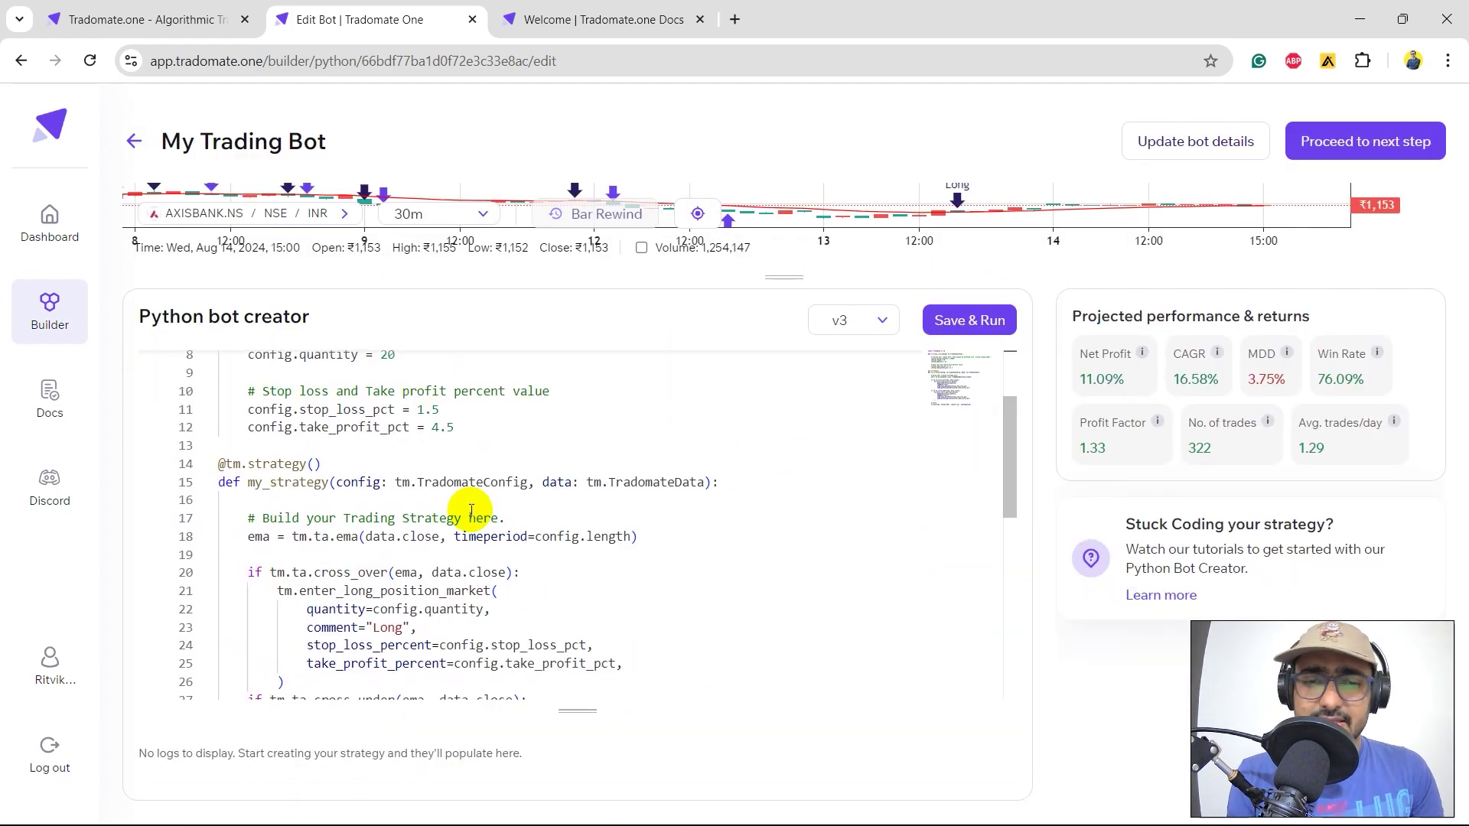
scroll(471, 510, down, 2)
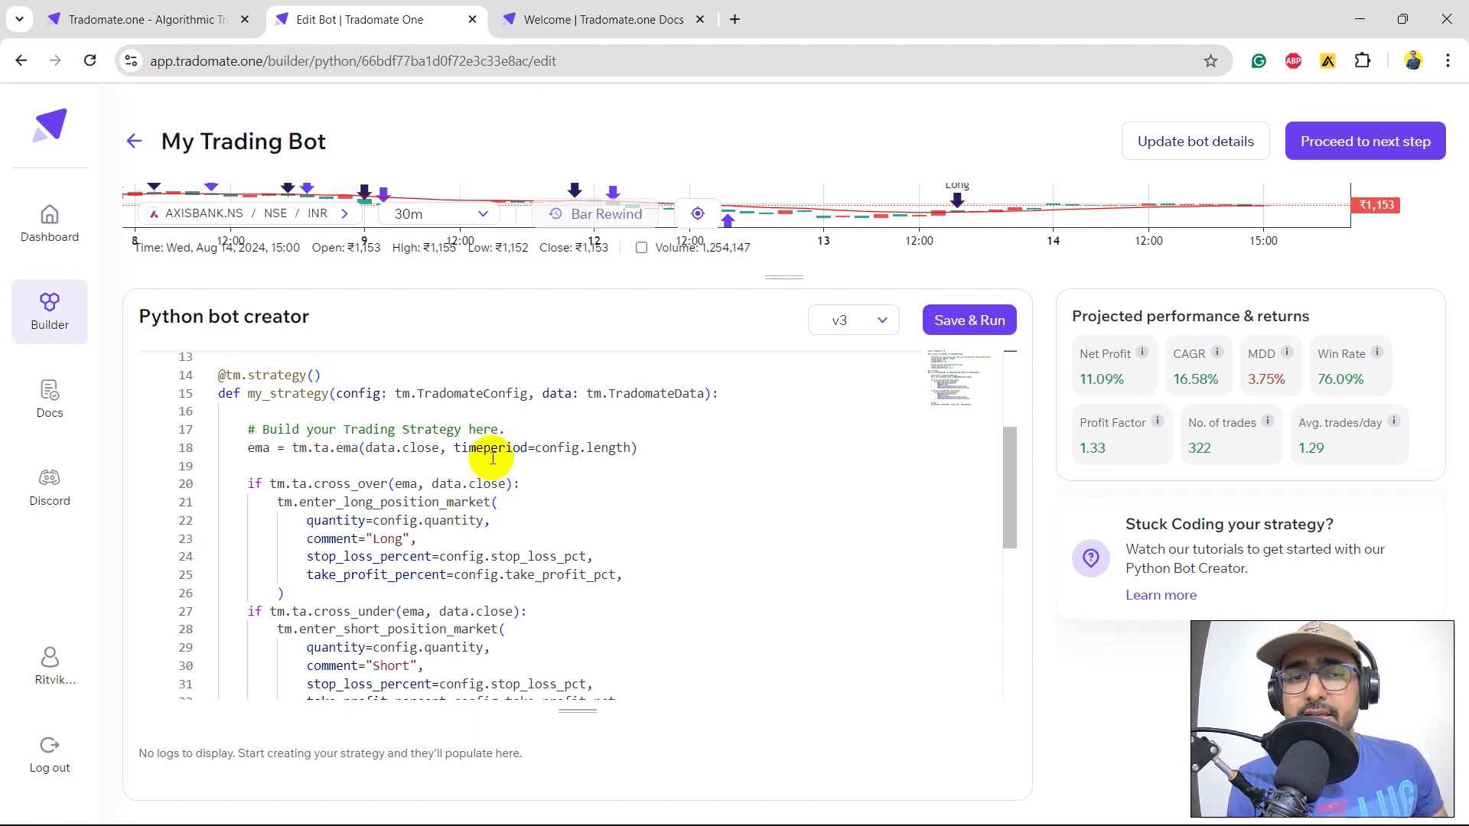
click(662, 446)
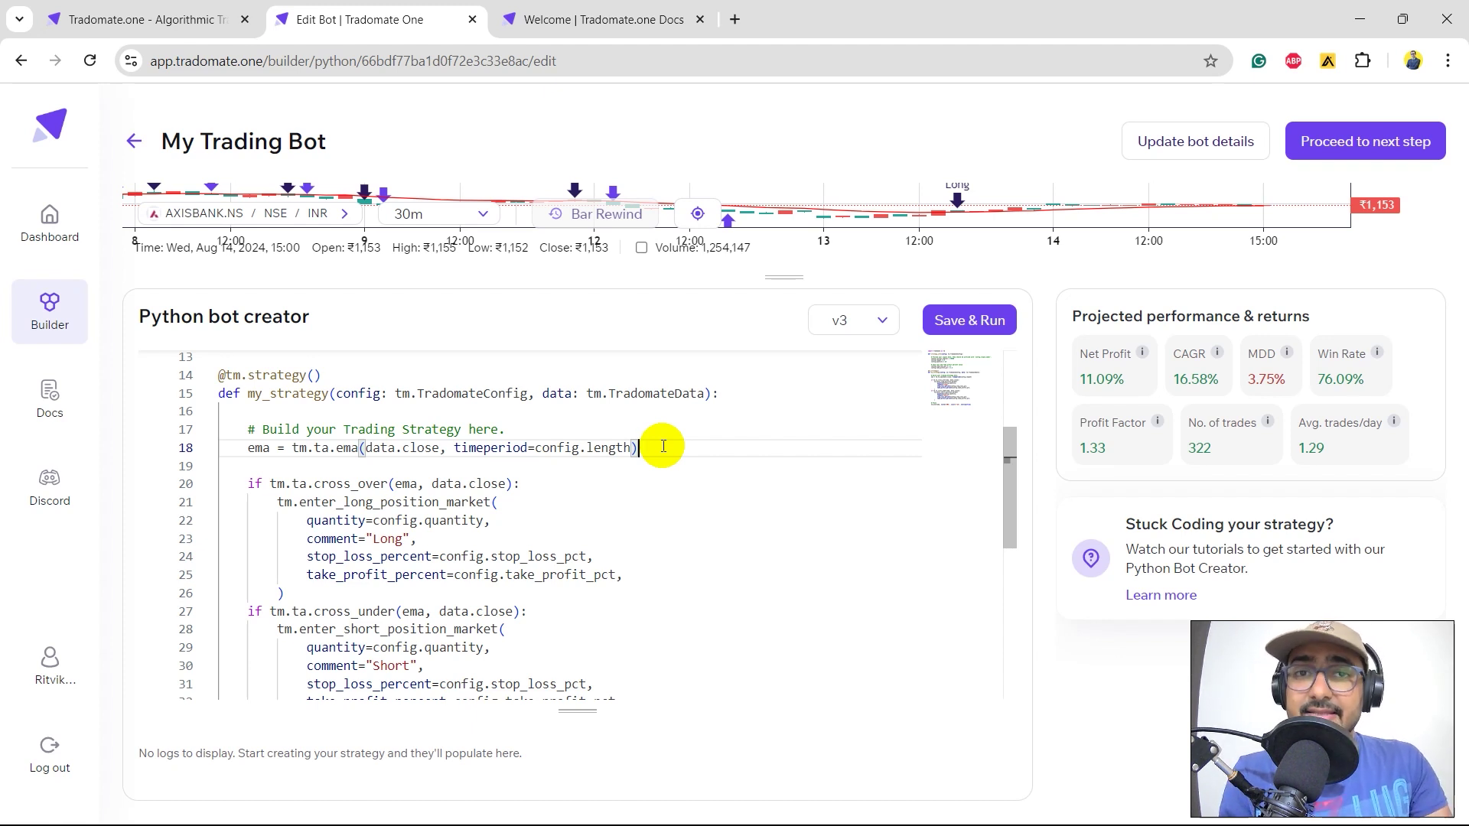
Add ADX (high, low, close, 14) and 5-period beta (high, low) calculations below the EMA line.
key(Return)
text(adx )
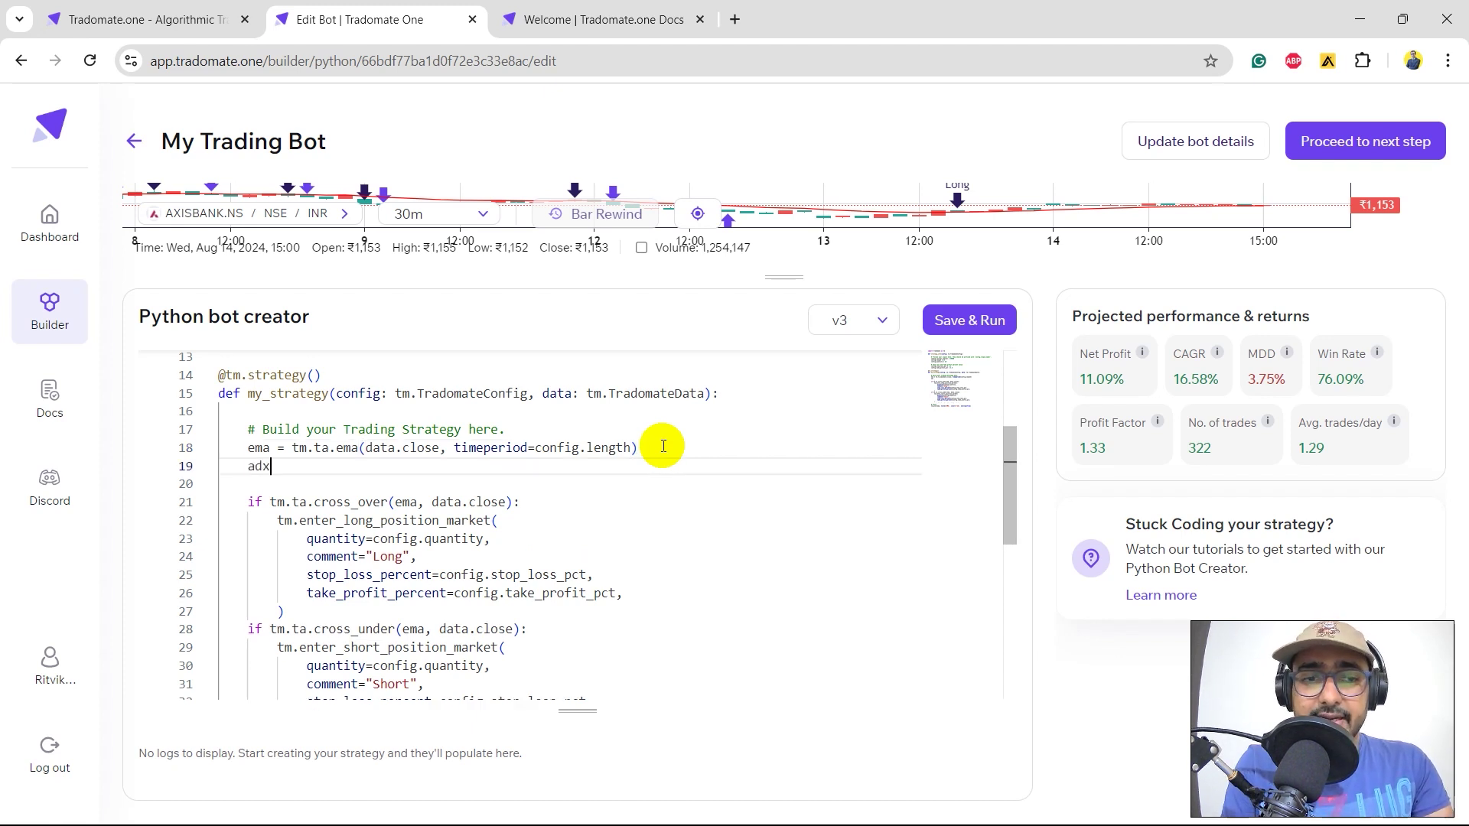
text(= tm.ta)
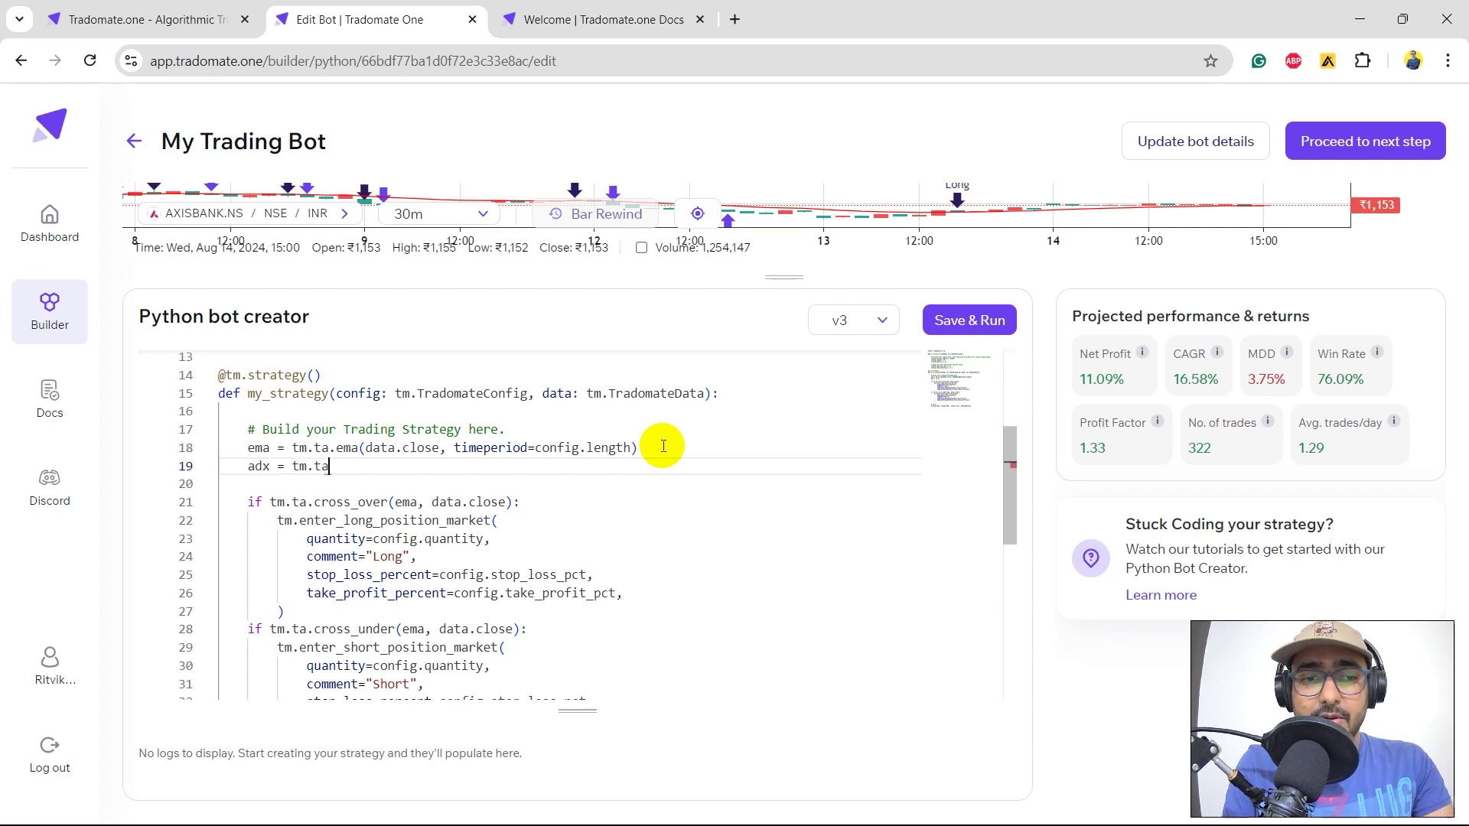
text(.adx()
scroll(426, 492, up, 1)
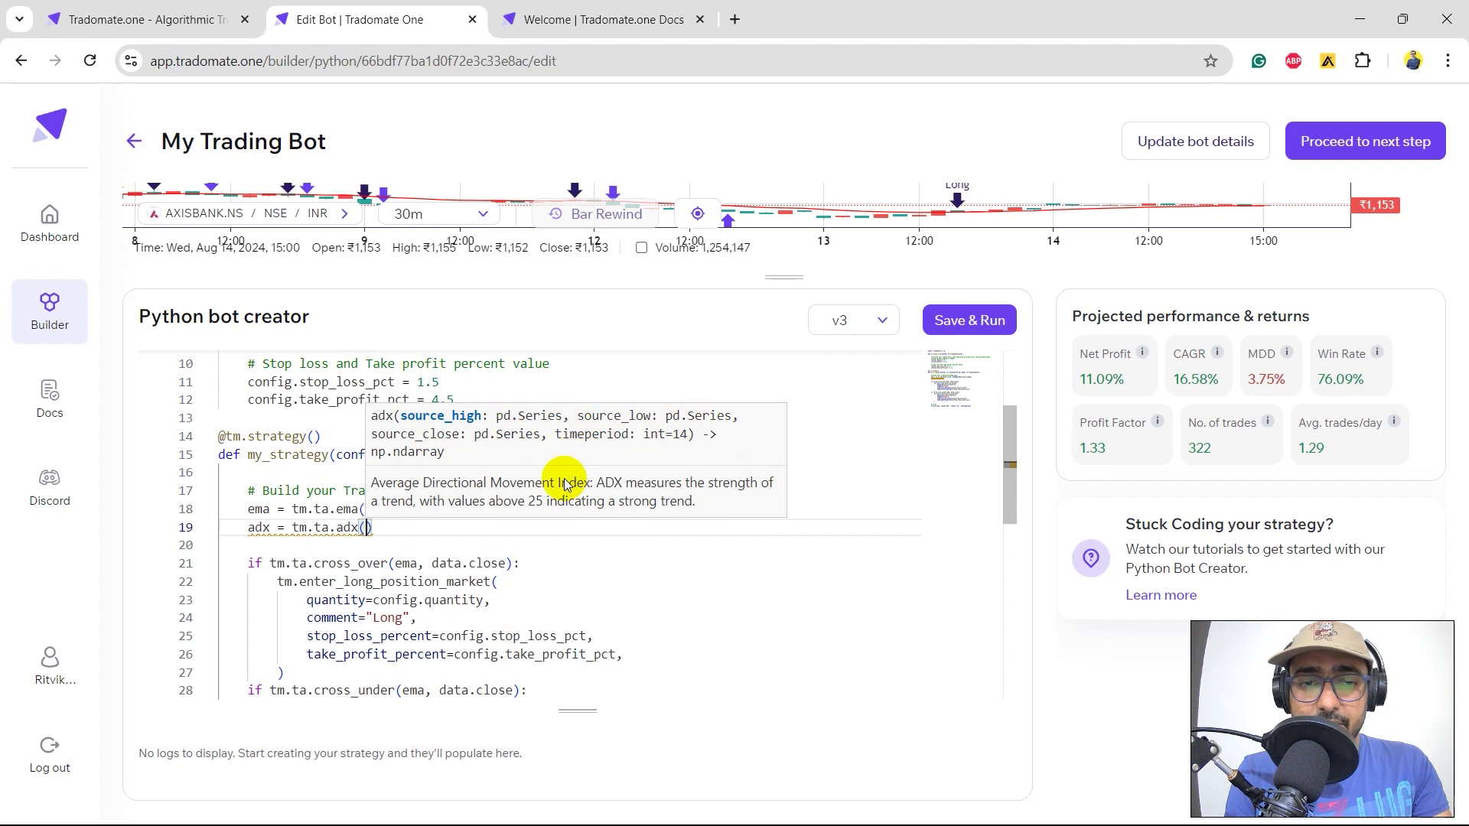
text(data.high,data.low,data.close,14)
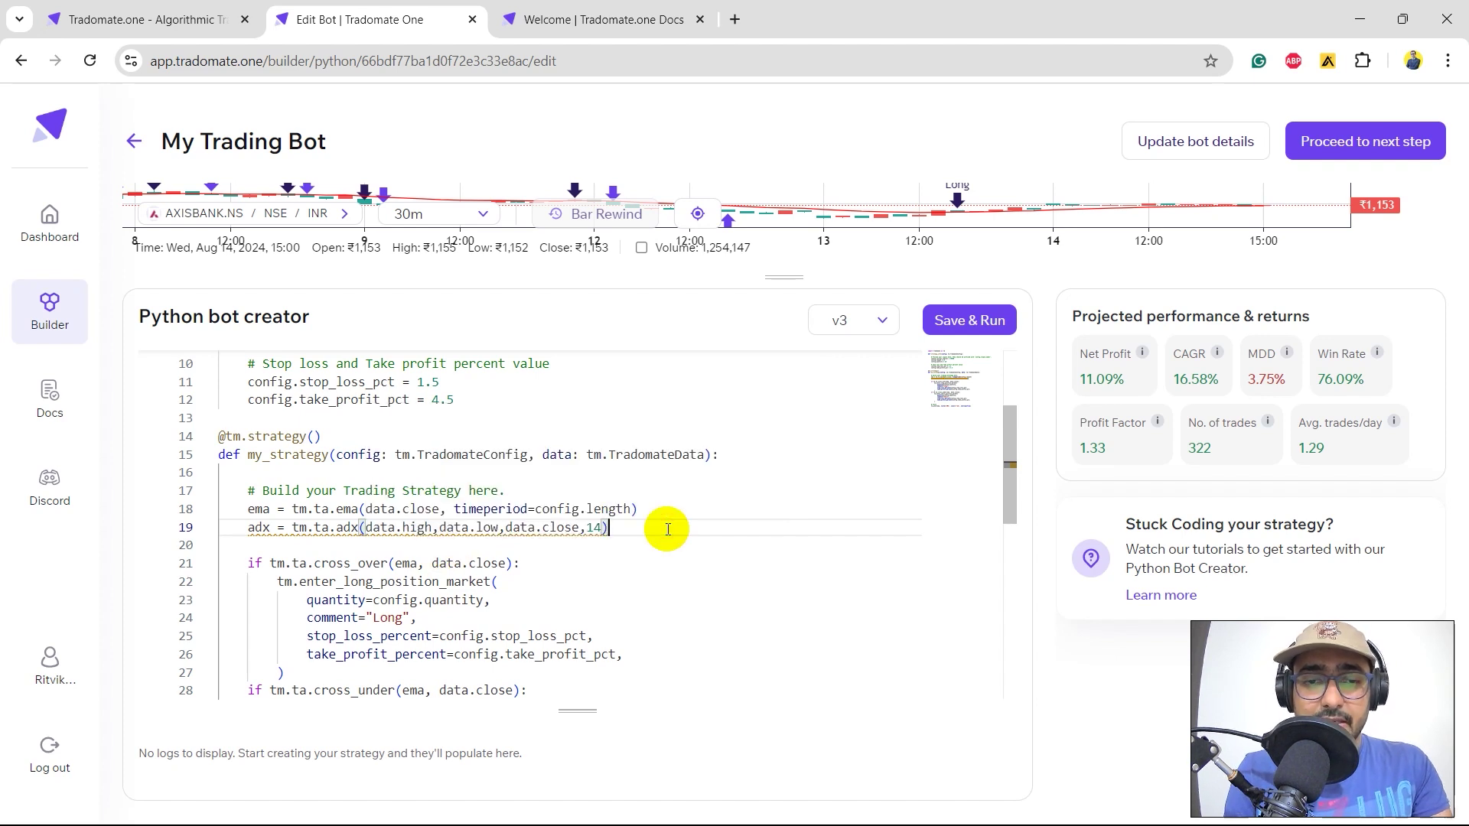
key(Return)
text(beta )
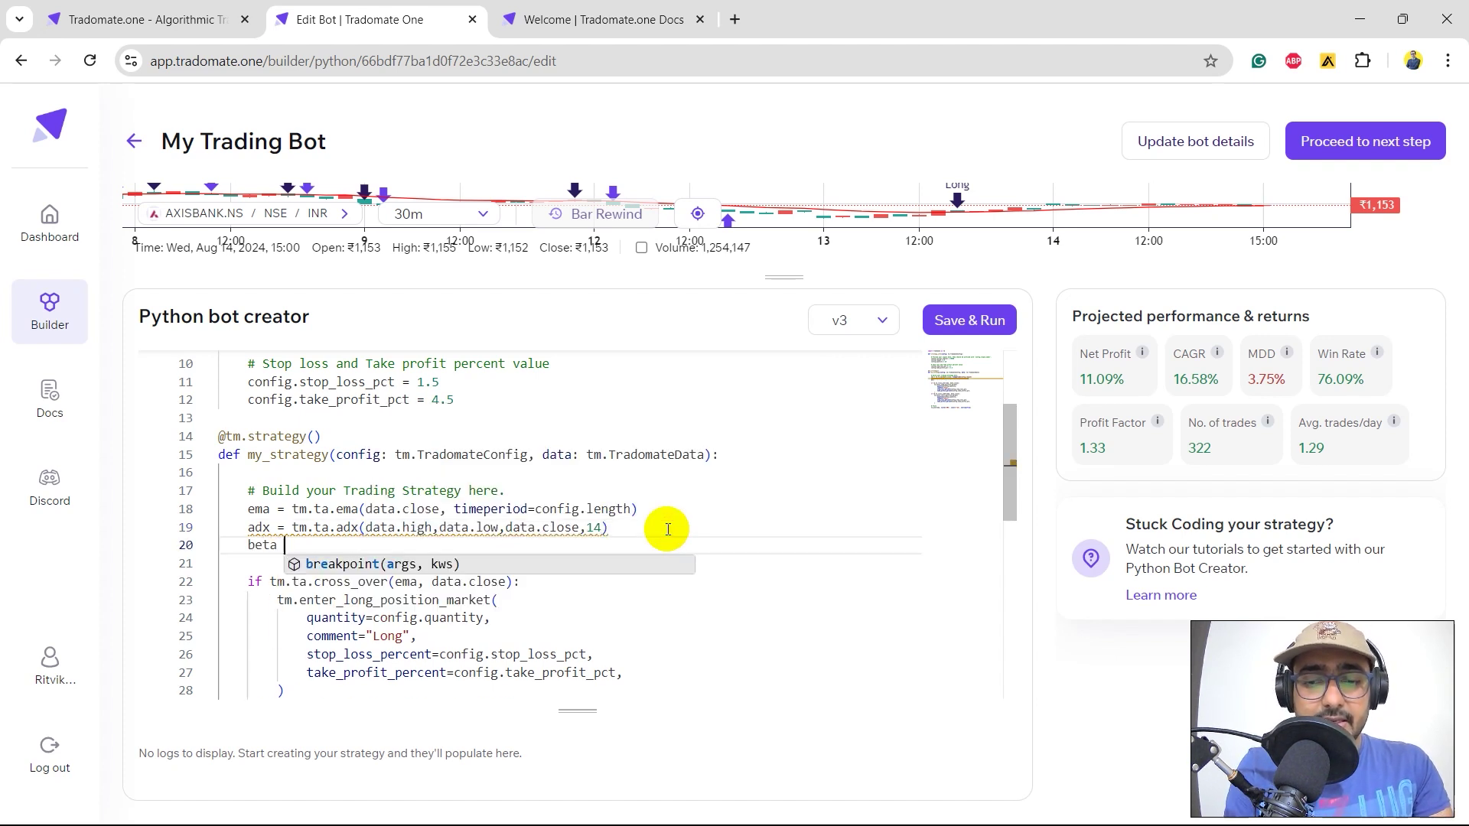
text(= tm.ta)
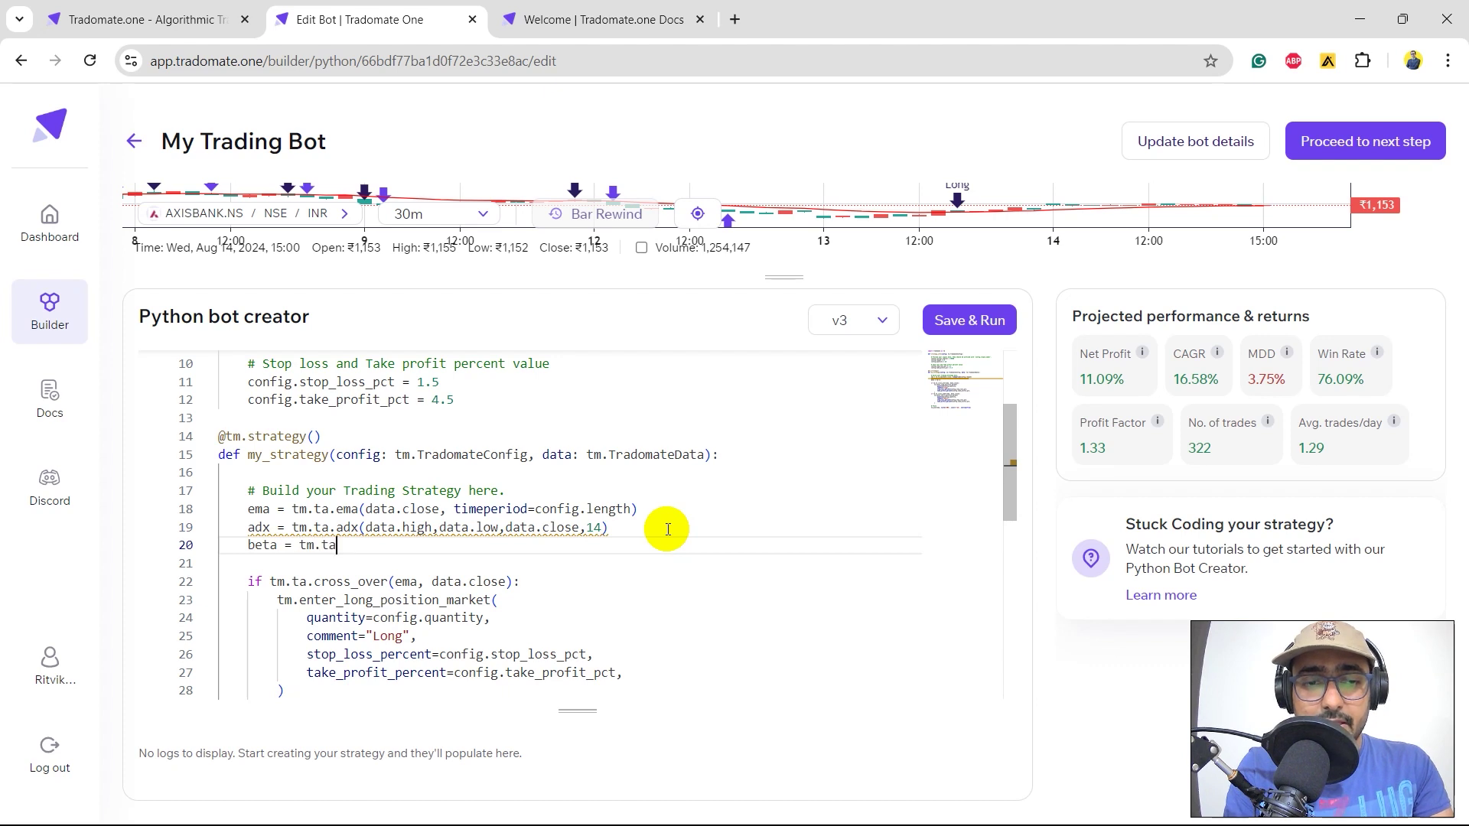
text(.beta(data.high, data)
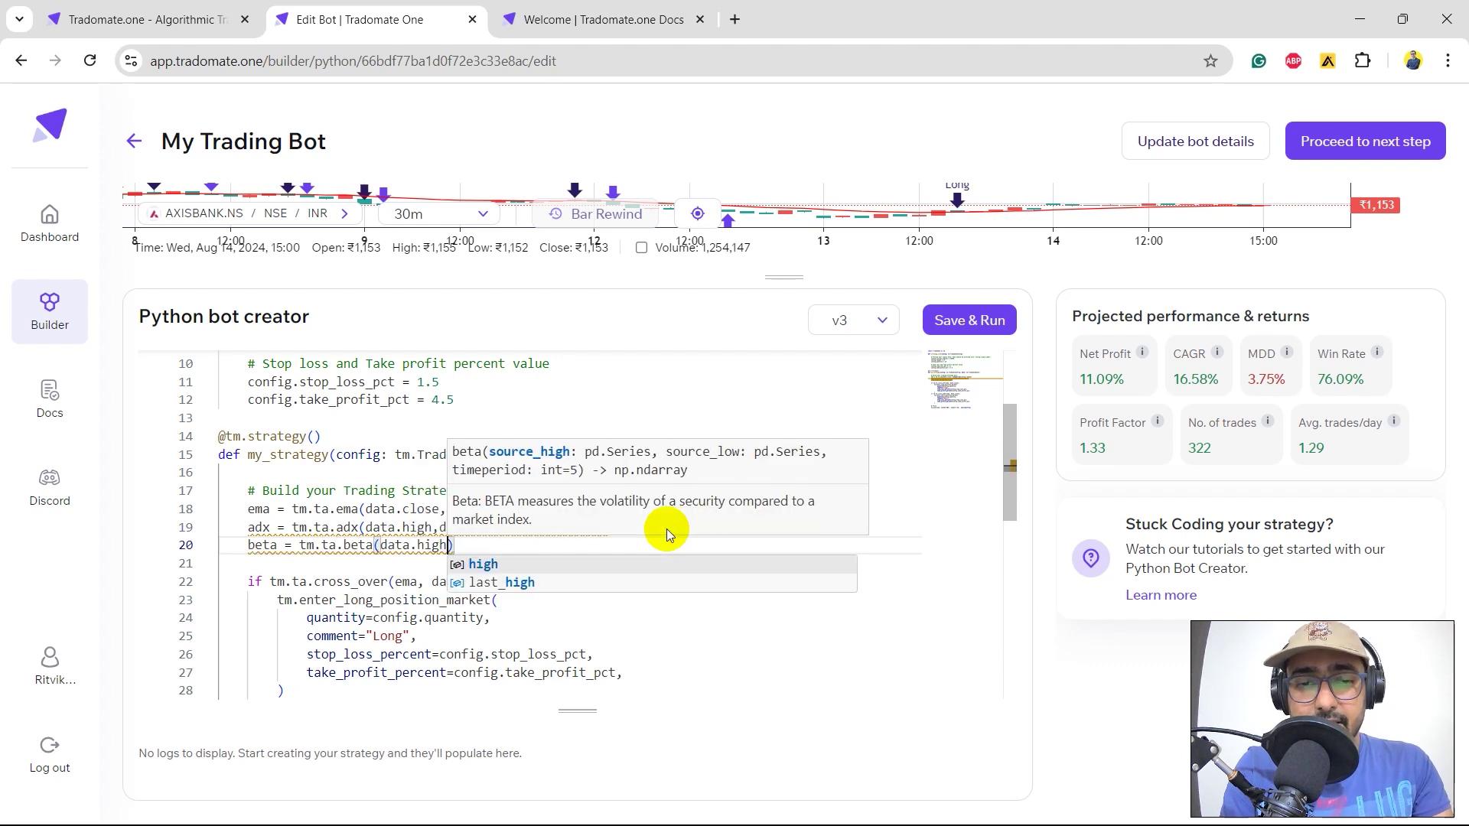
text(.low,5)
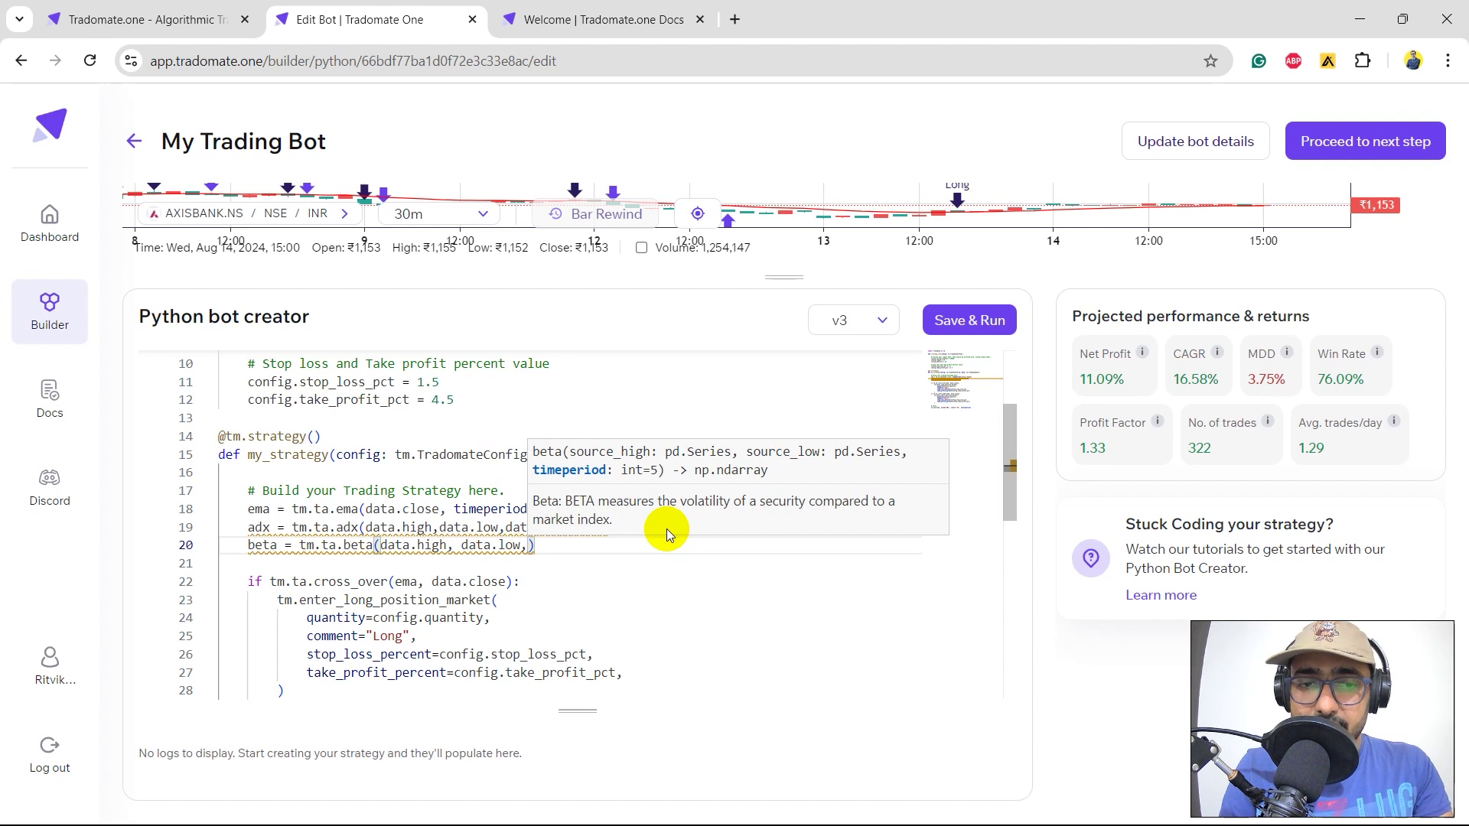
key(BackSpace)
text(5))
key(Return)
Append 'and (adx.iloc[-1] > 10) and (beta.iloc[-1] > 0.5)' to the long-entry condition and select it.
click(544, 602)
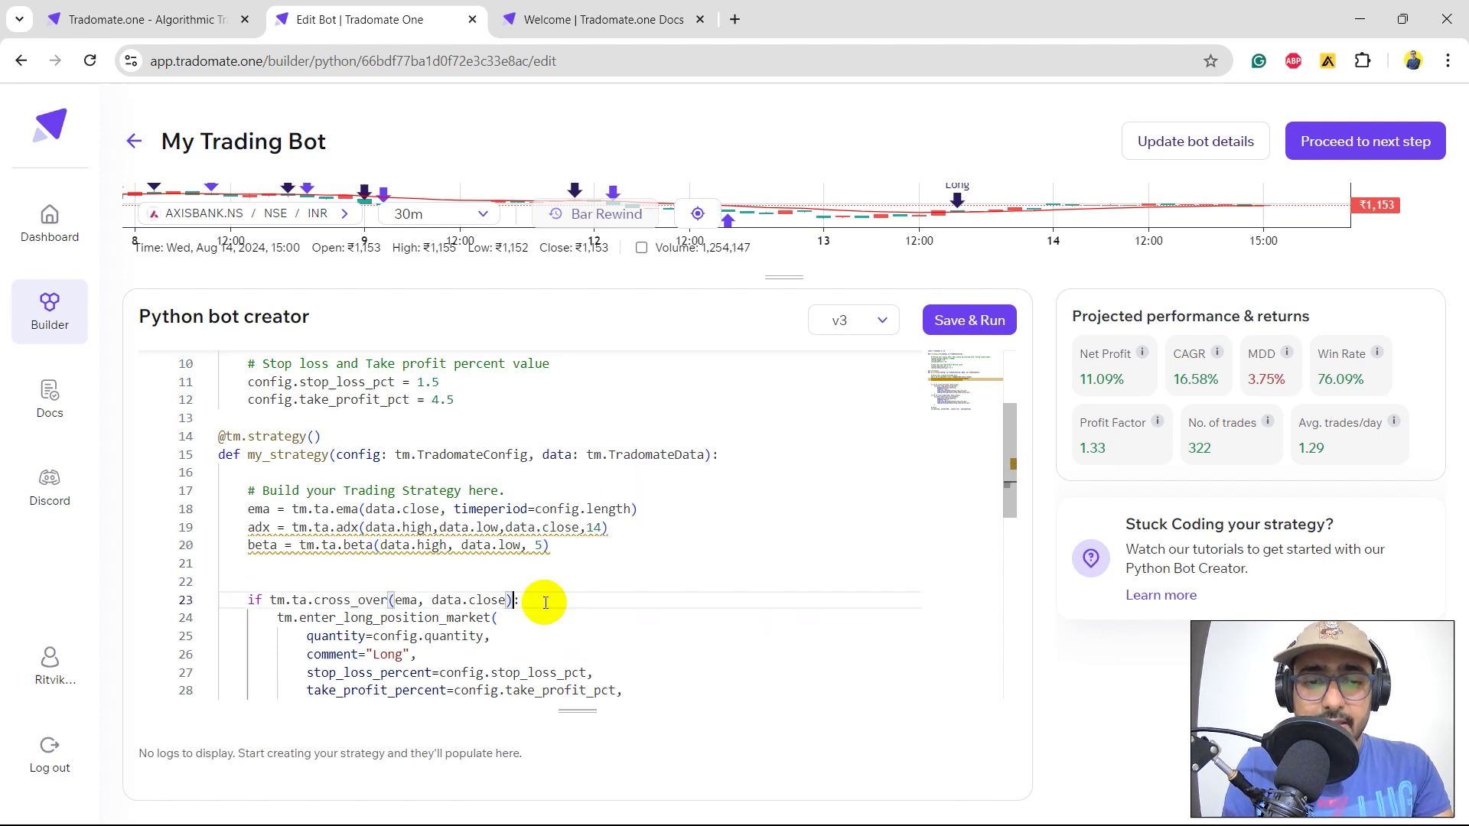
scroll(545, 602, down, 1)
text(and ad)
key(BackSpace)
key(BackSpace)
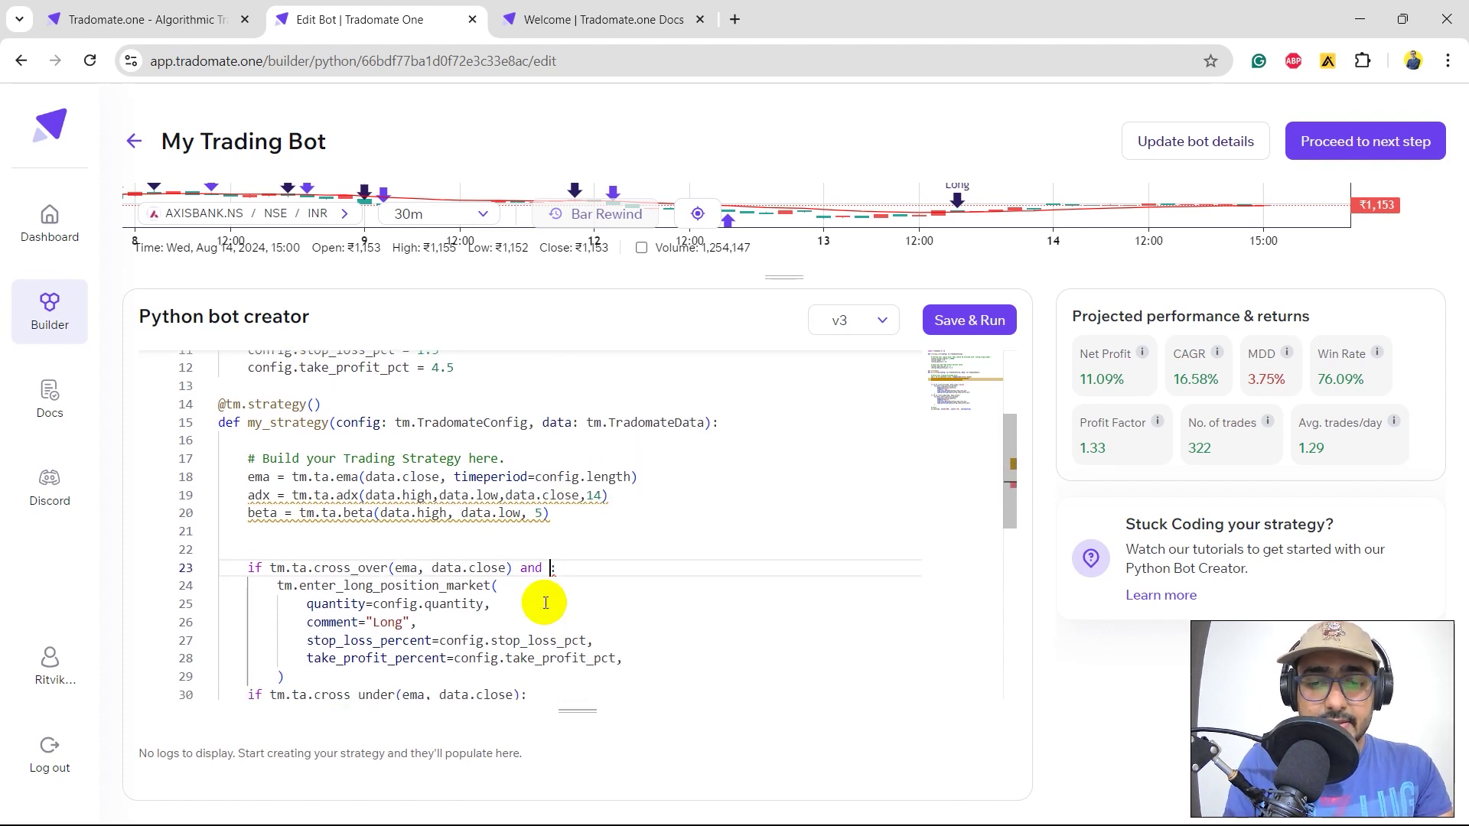
text((ad)
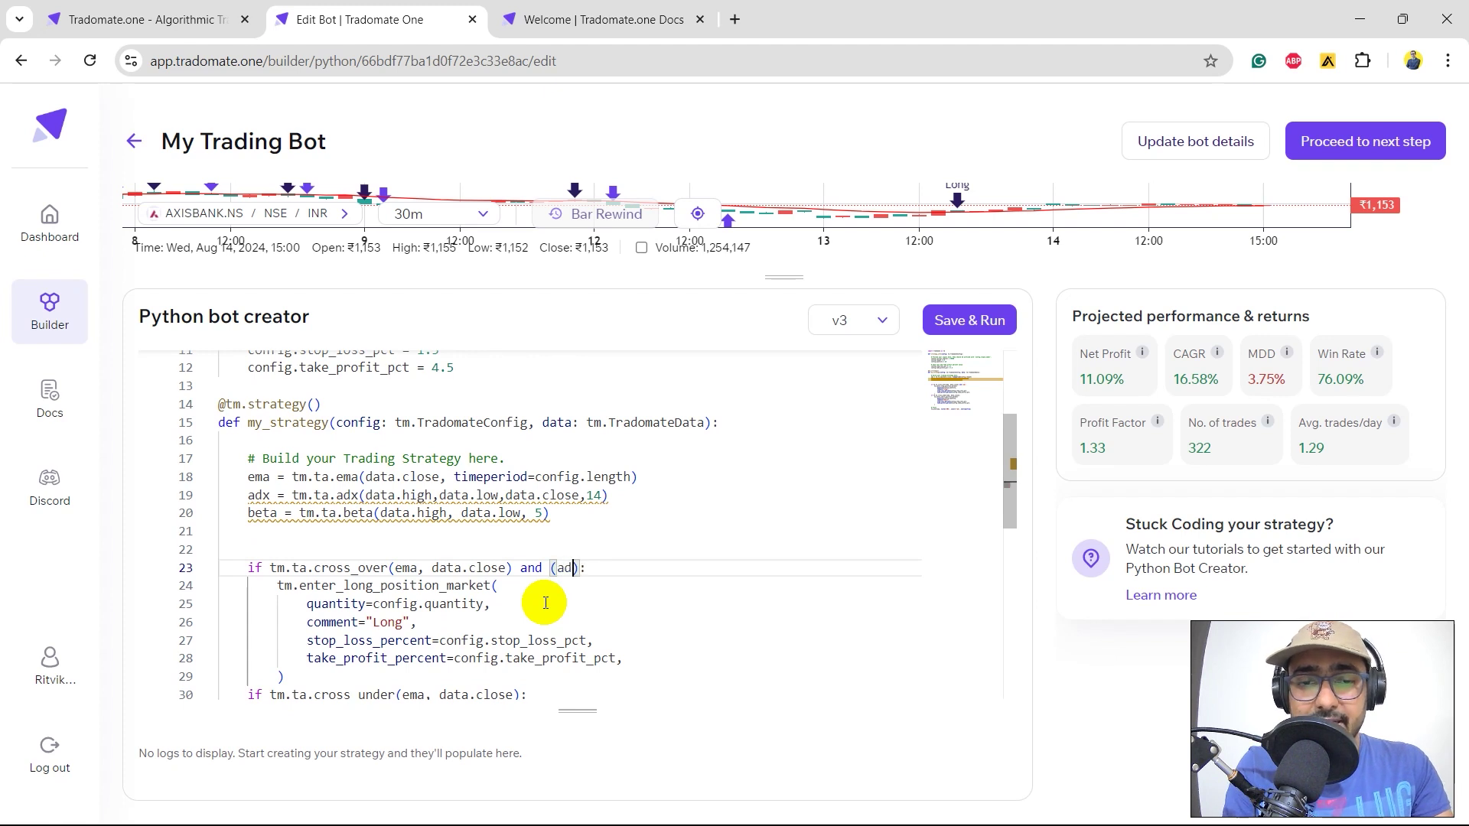
text(x.ilo)
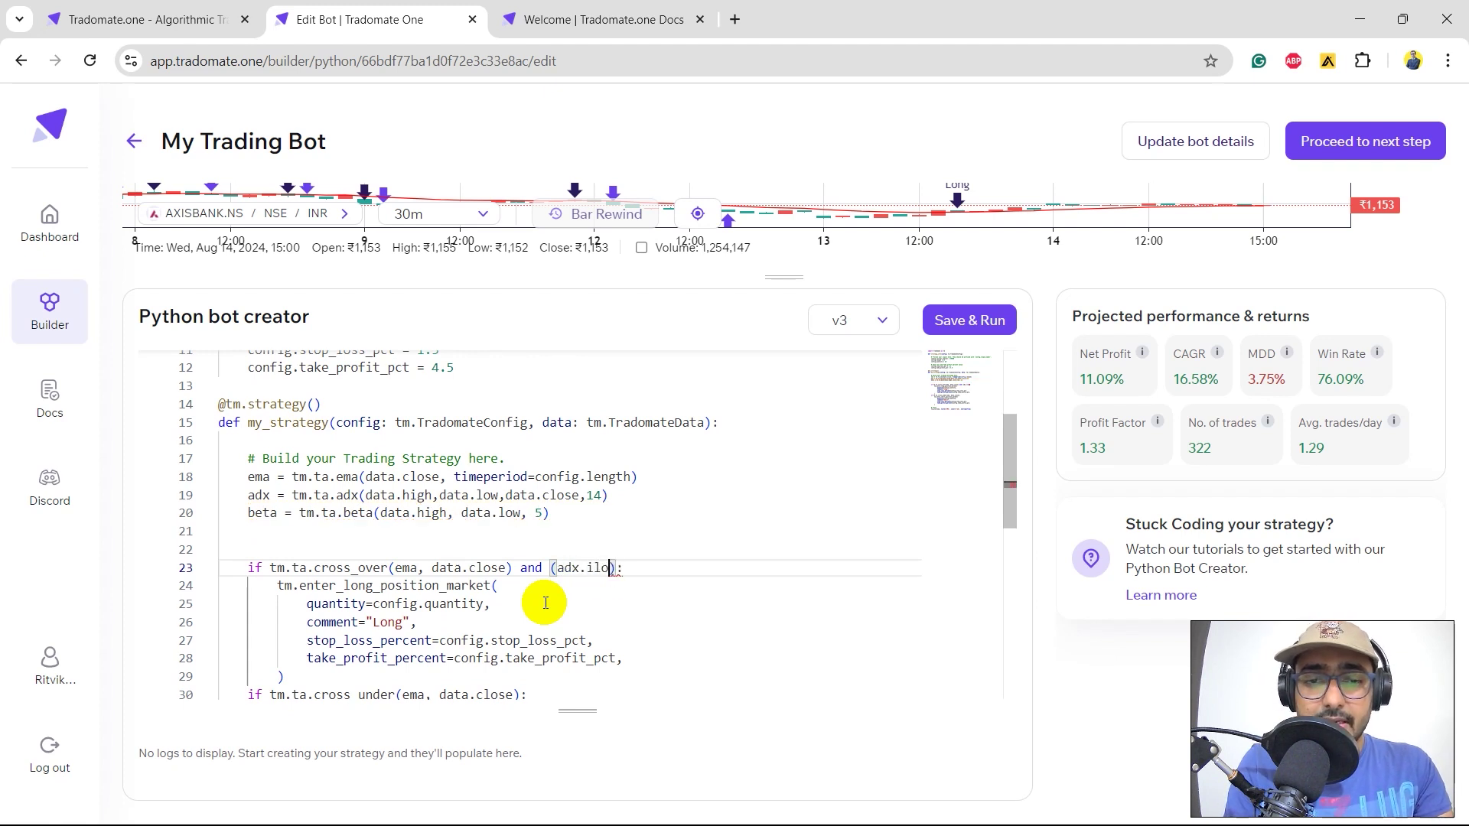
text(c[-1])
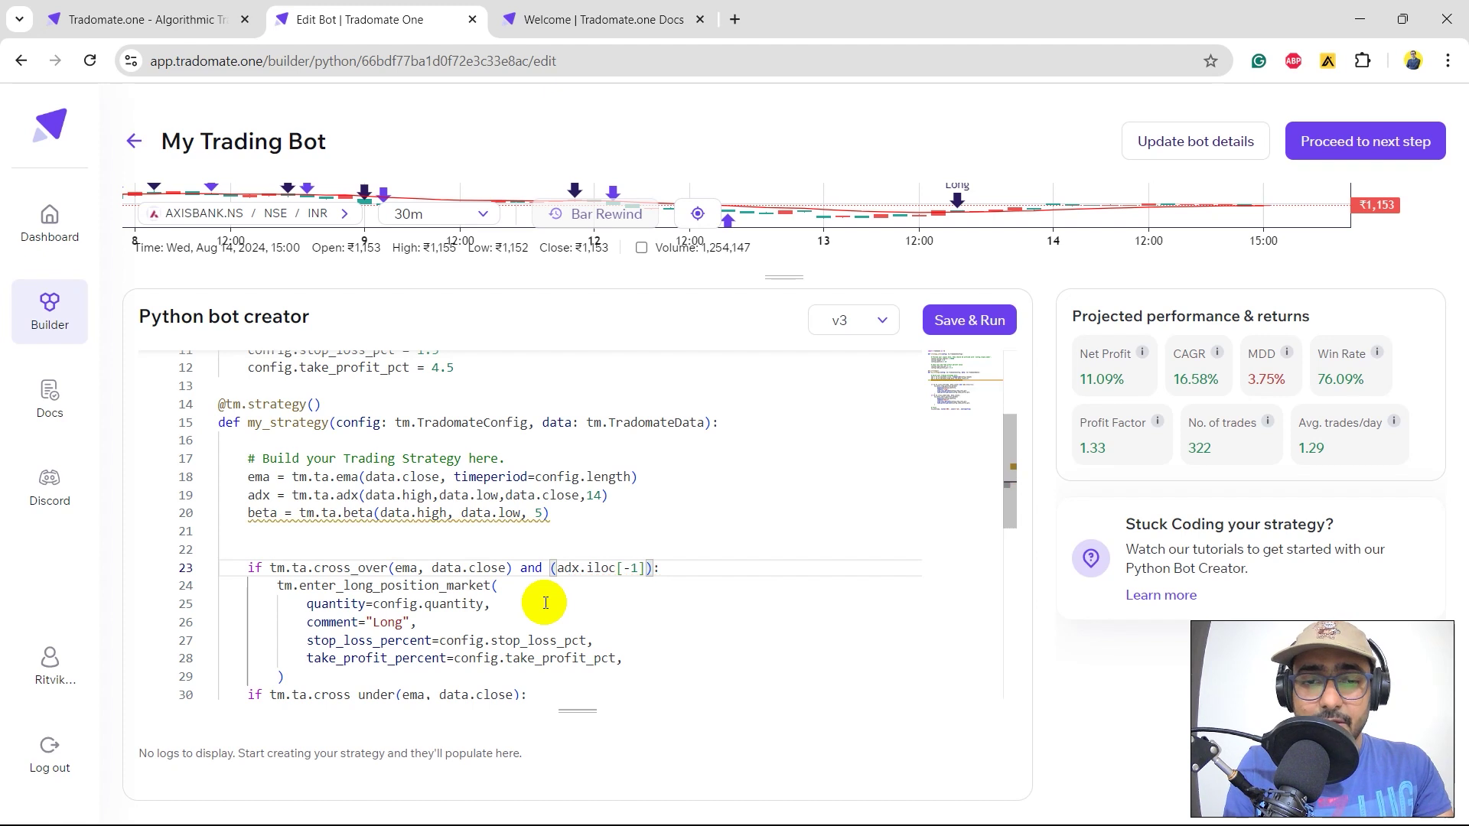
text( > 10) and )
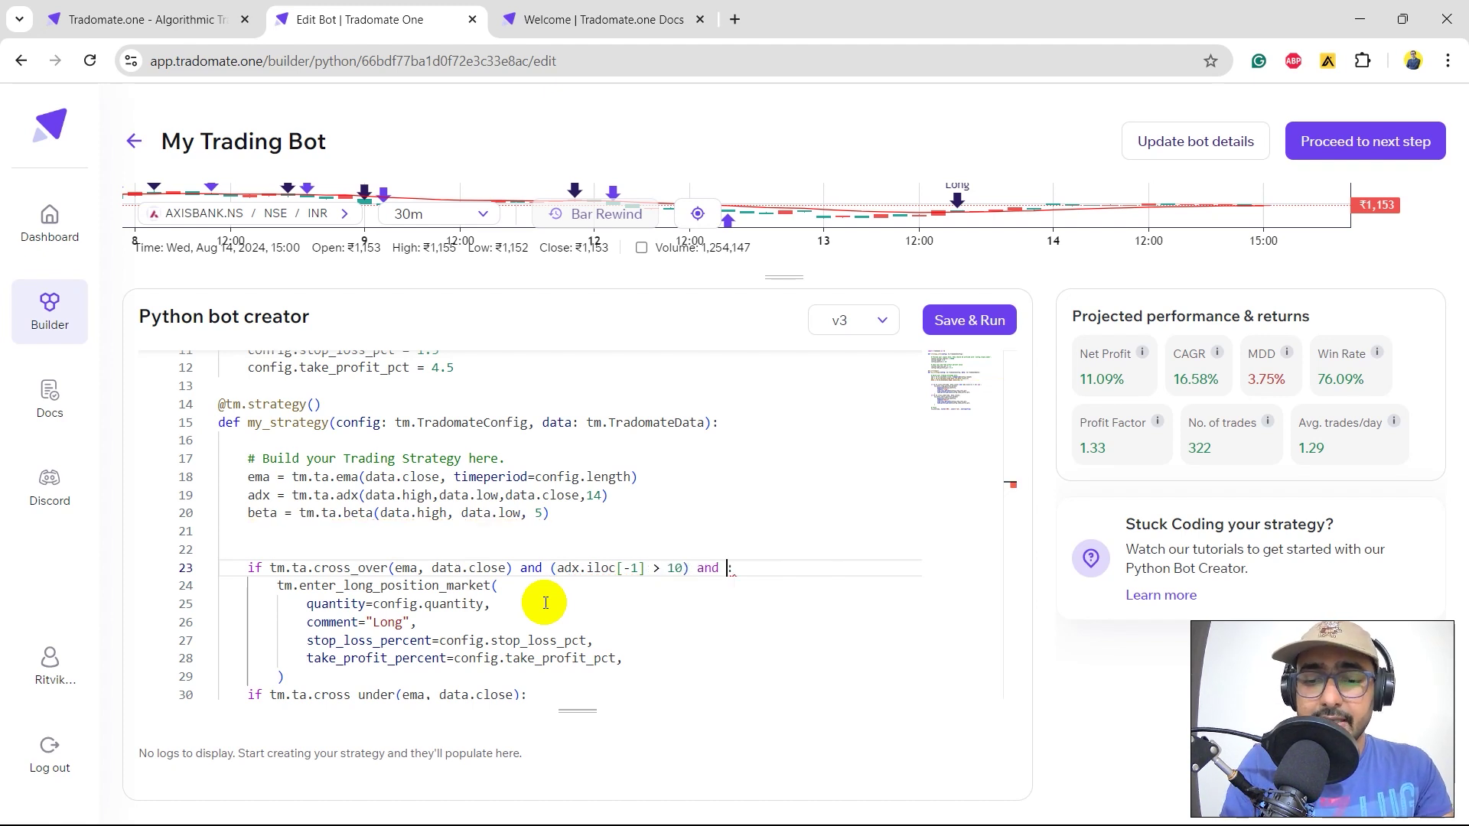
text(()
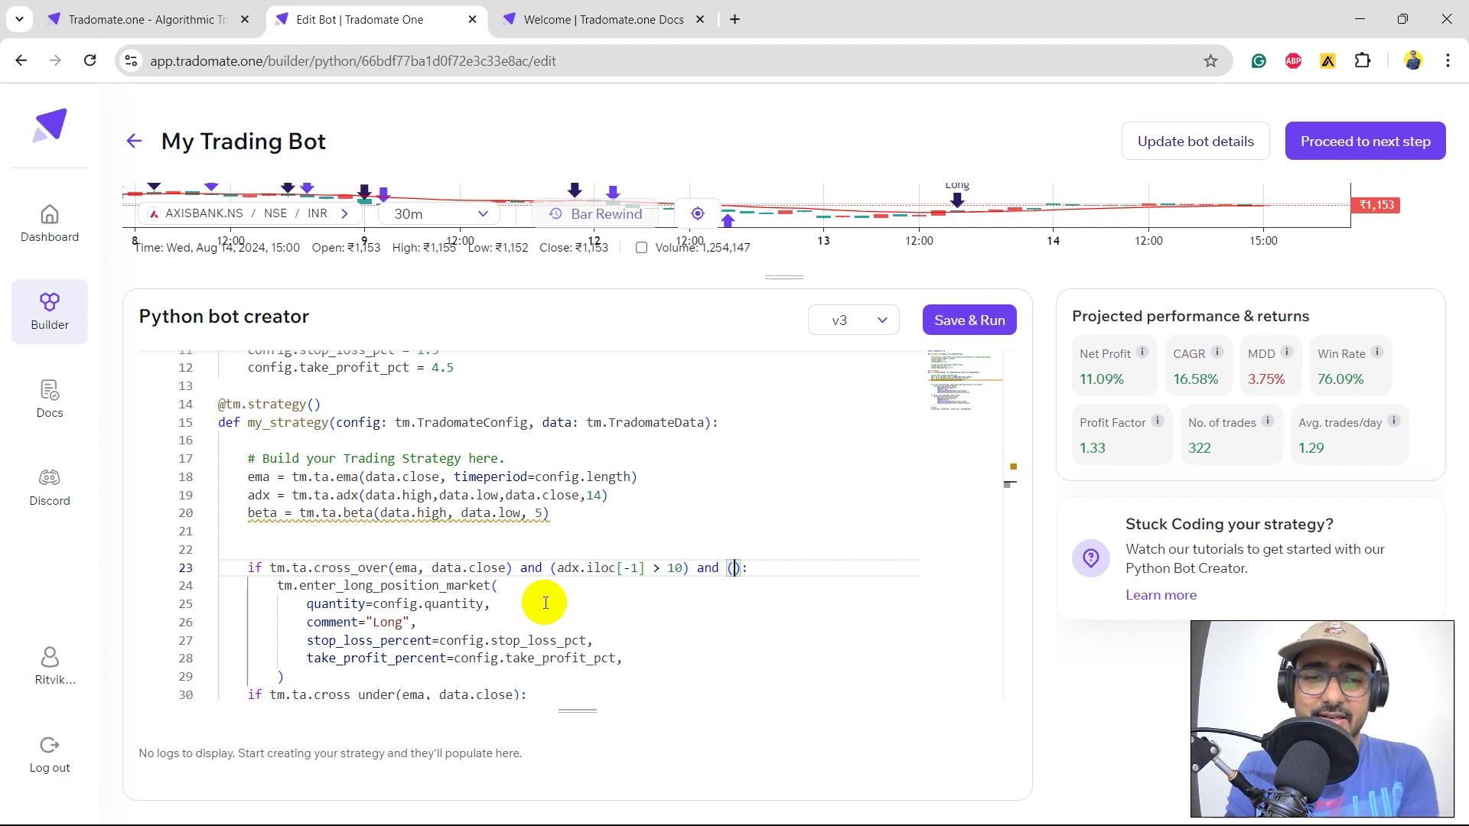
text(beta.)
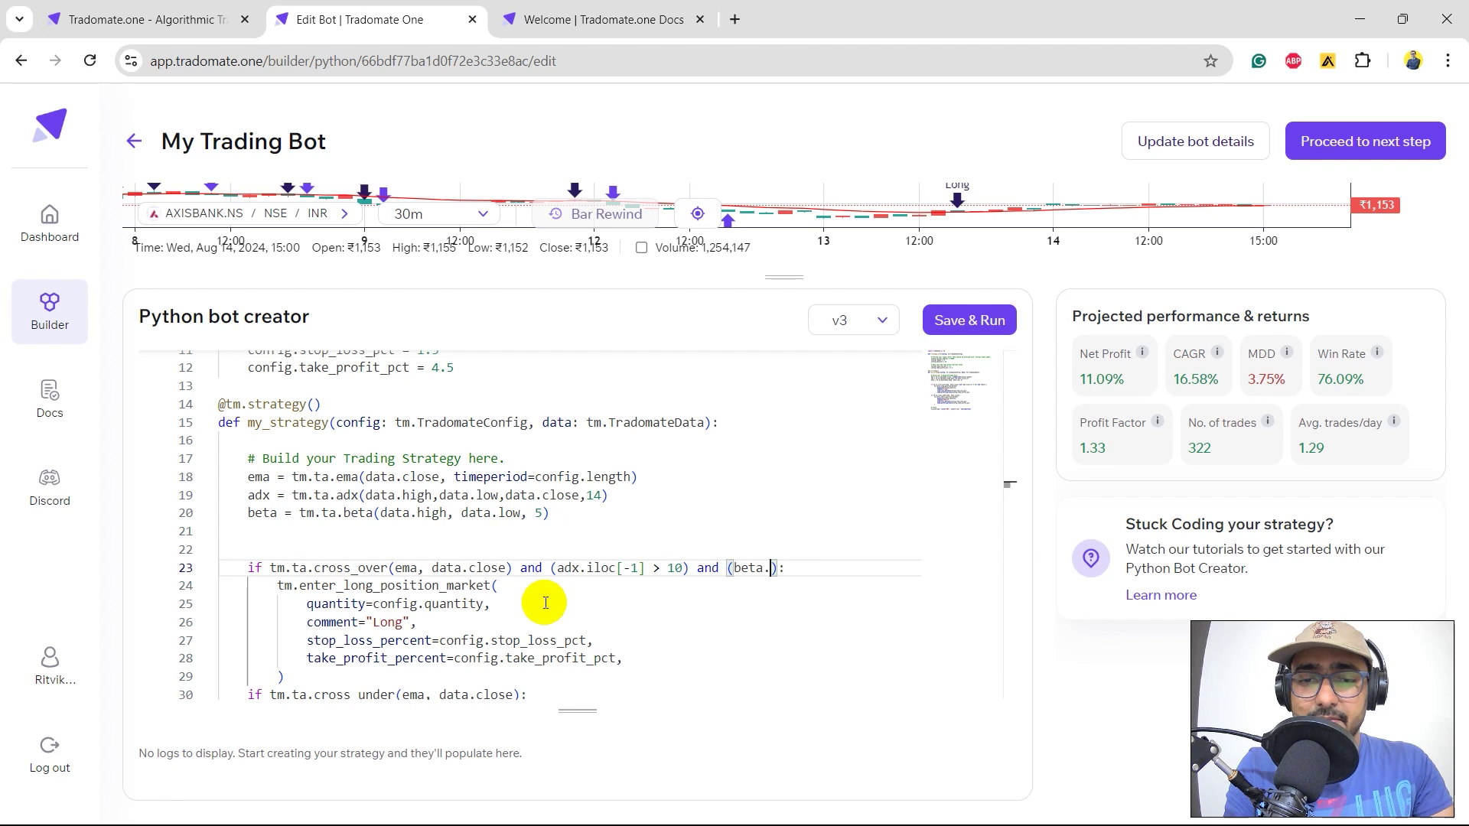
text(iloc[-1])
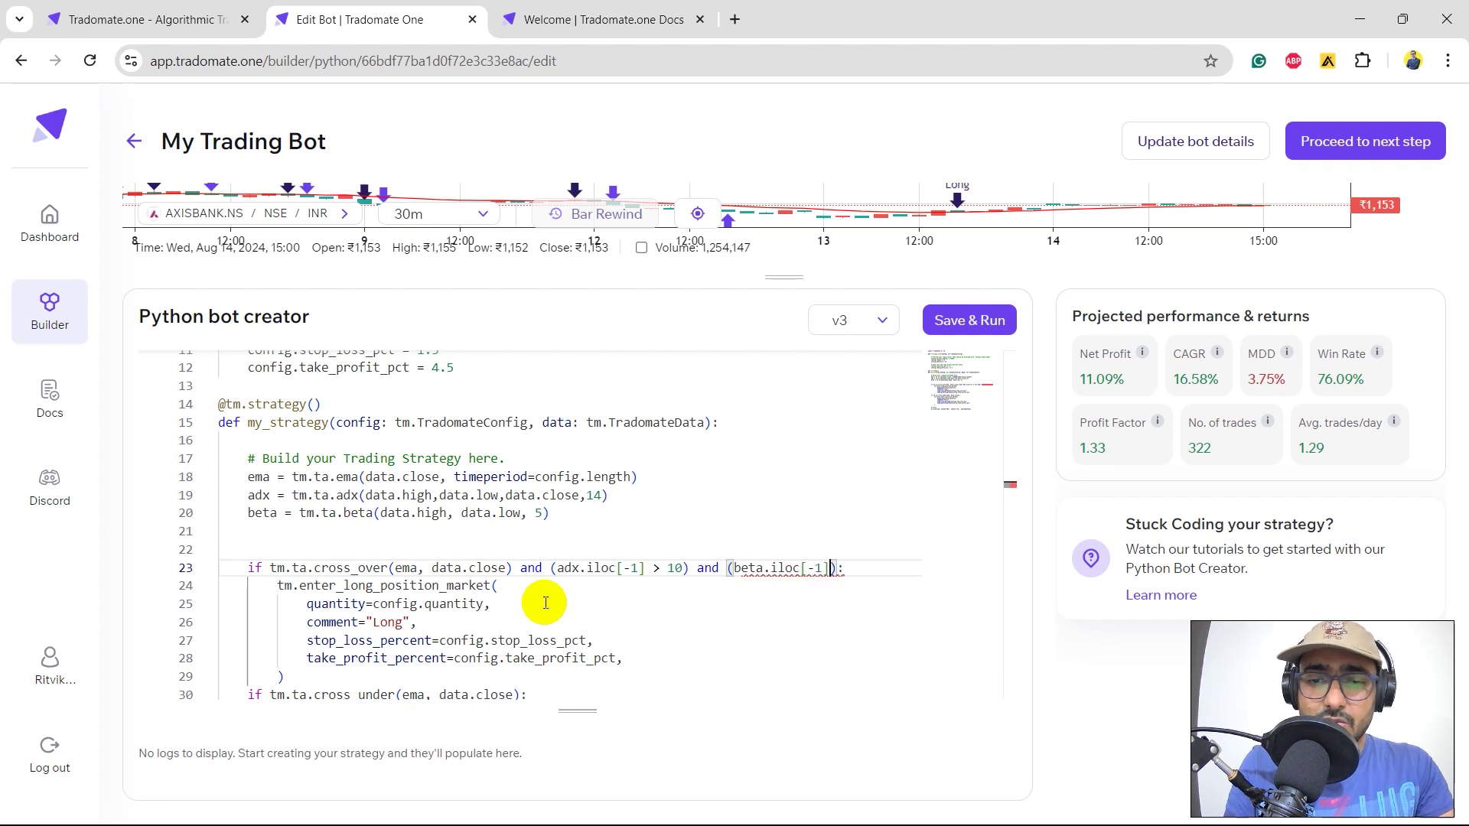
text( > 0.5)
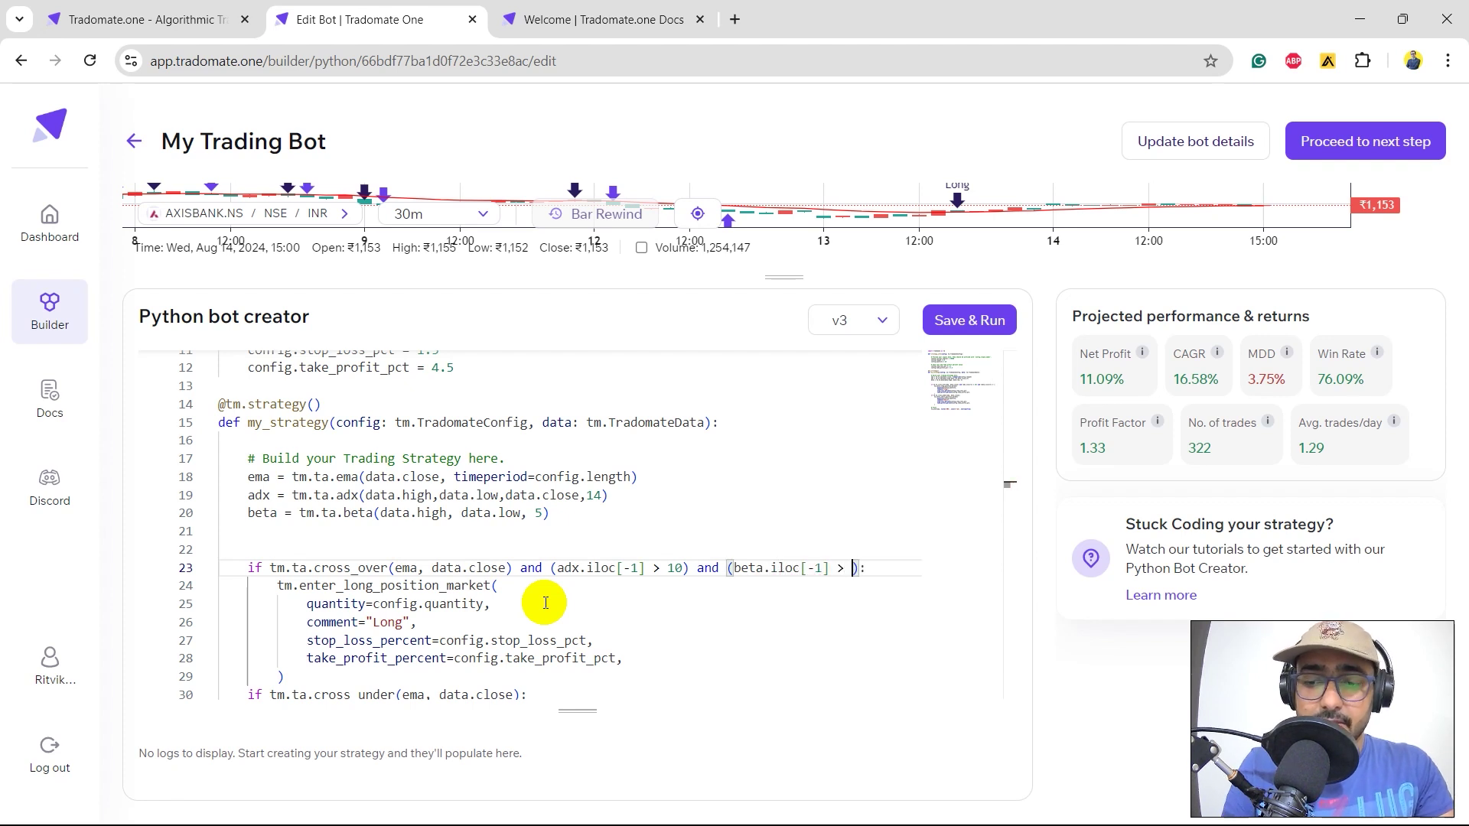
key(Right)
key(shift+Left)
key(shift+Left)
key(shift+Left)
key(shift+Left)
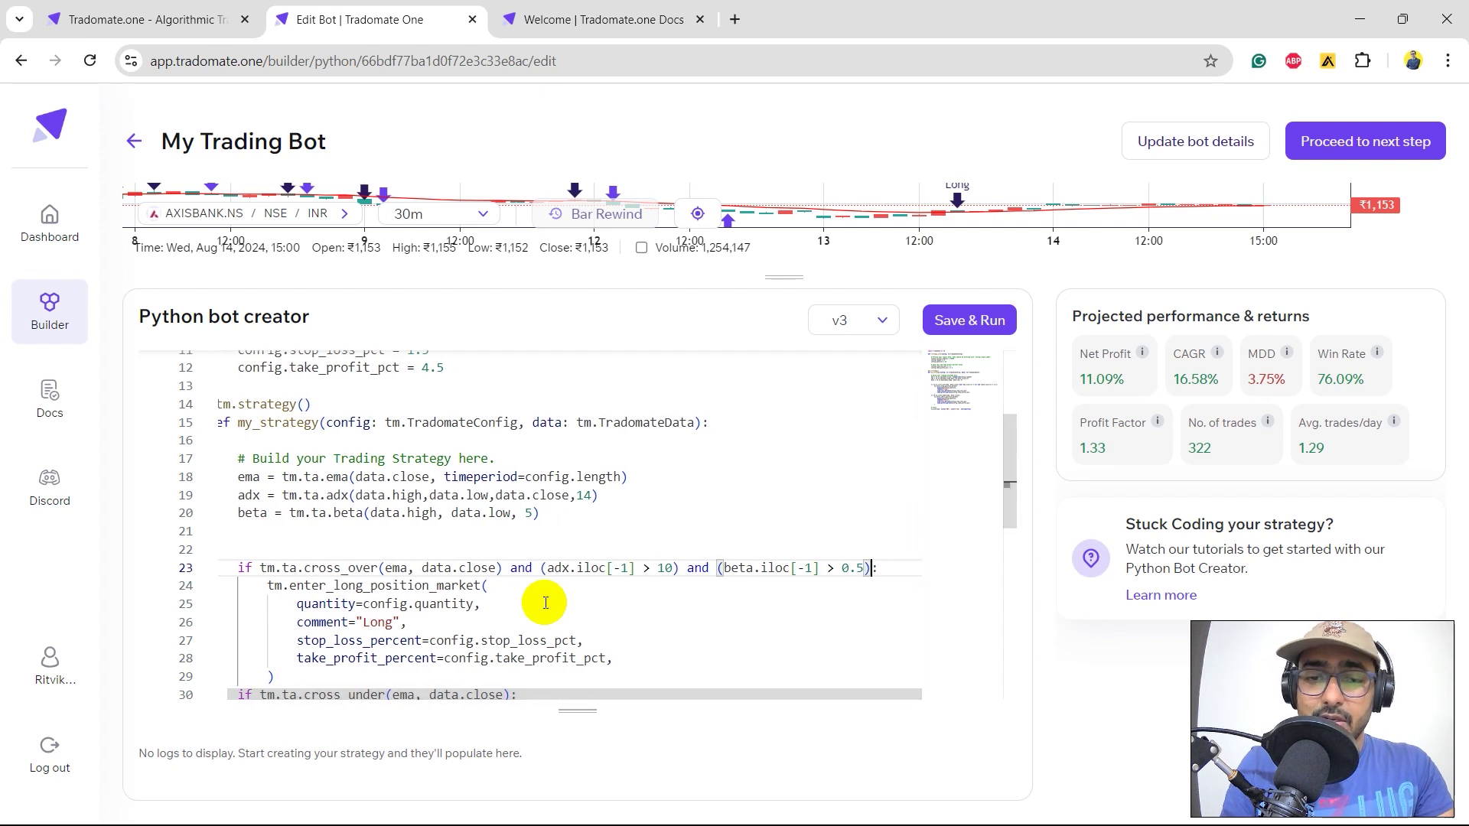
key(ctrl+shift+Left)
key(ctrl+shift+Left)
key(ctrl+shift+Left)
key(ctrl+shift+Left)
key(ctrl+shift+Left)
key(ctrl+shift+Left)
key(ctrl+shift+Left)
key(ctrl+shift+Left)
key(ctrl+shift+Left)
key(ctrl+shift+Left)
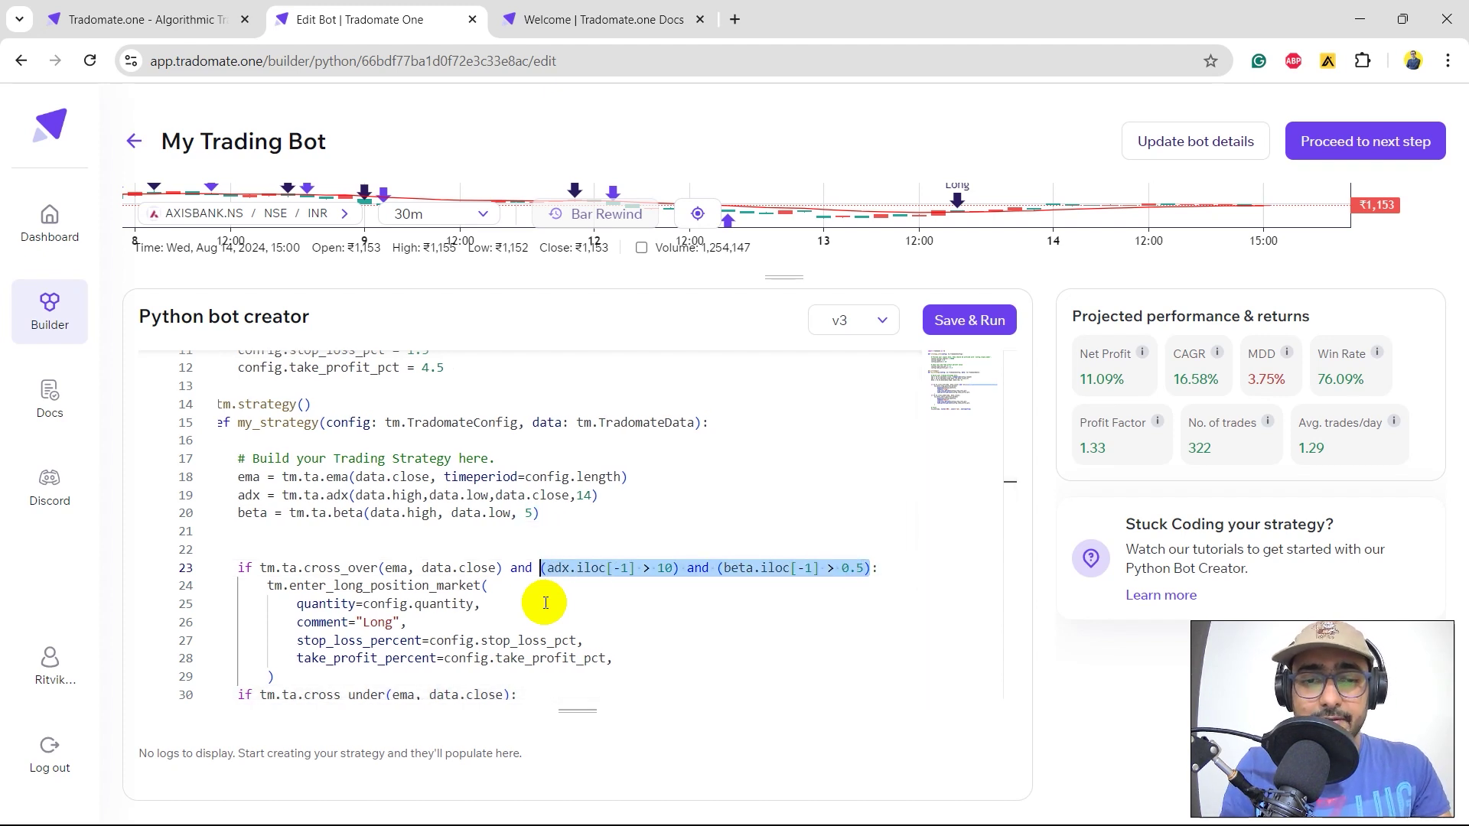
key(shift+Right)
key(shift+Right)
key(shift+Right)
key(shift+Right)
key(ctrl+c)
Paste the ADX and beta filters into the short-entry cross_under condition.
scroll(543, 603, down, 3)
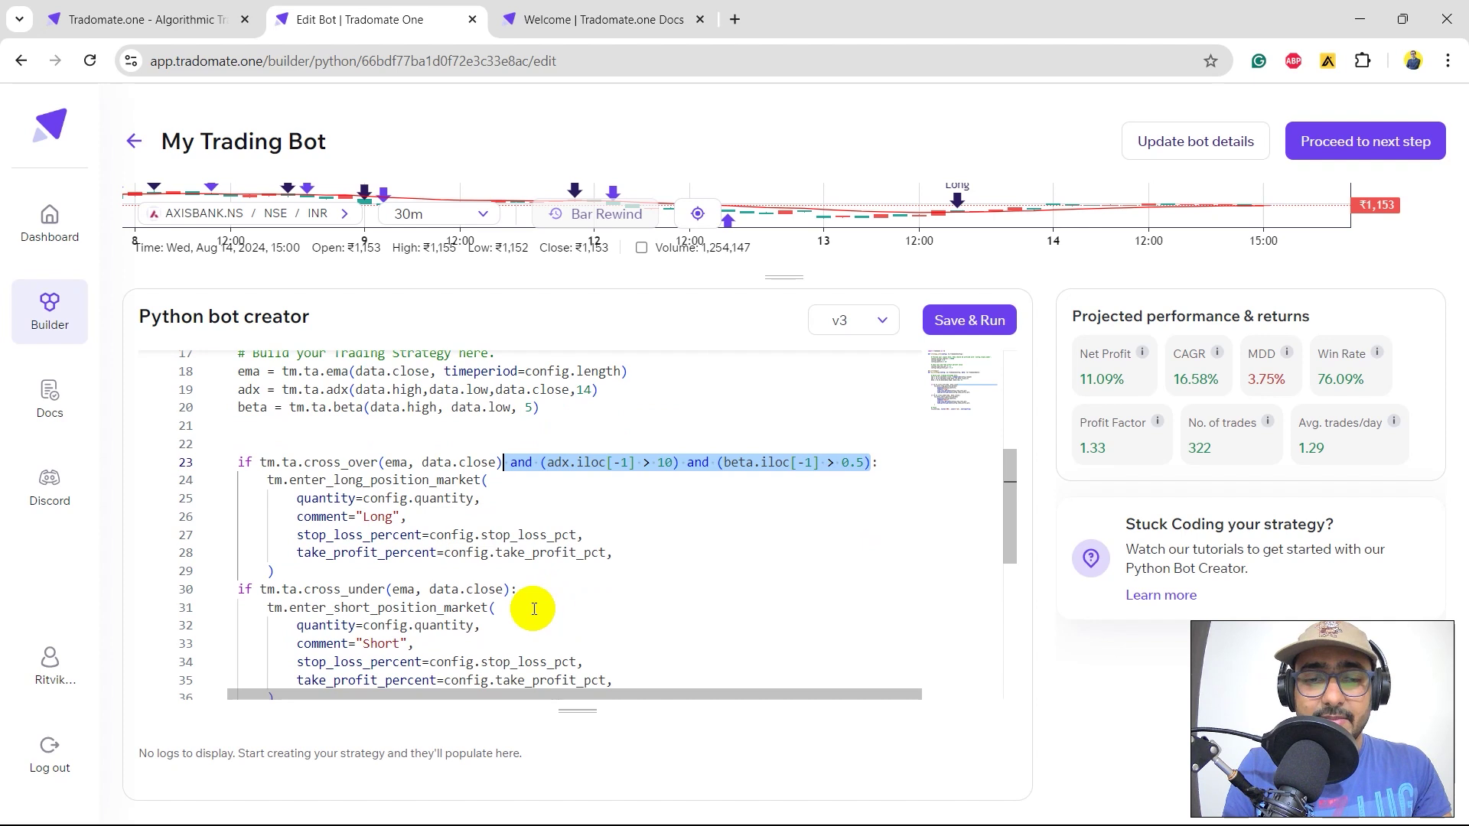
click(572, 589)
key(Left)
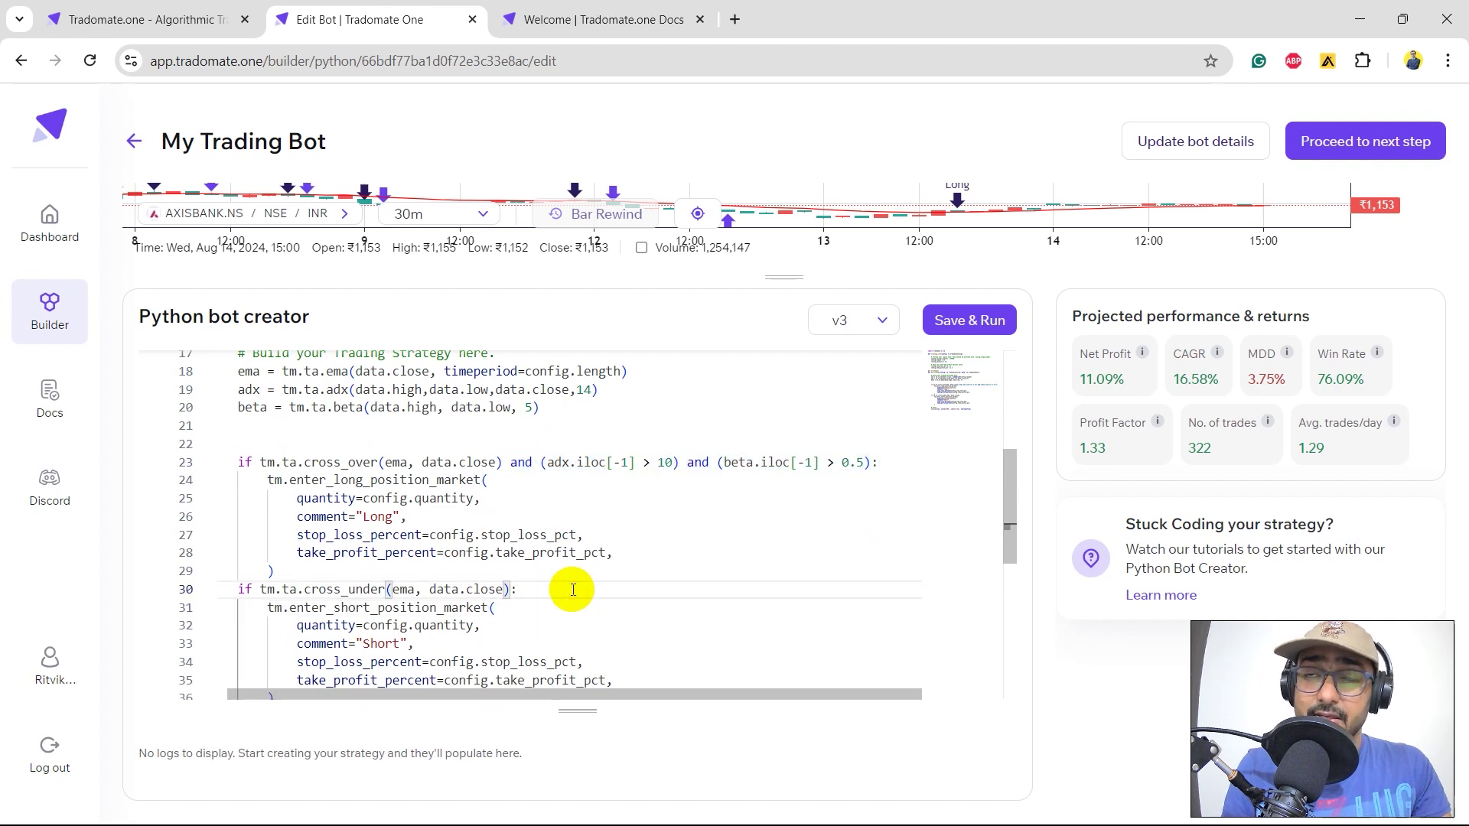
key(ctrl+v)
Add tm.plot(beta, title='Beta', color='aqua', overlay=False) below the EMA plot.
scroll(647, 614, down, 4)
click(648, 615)
key(Return)
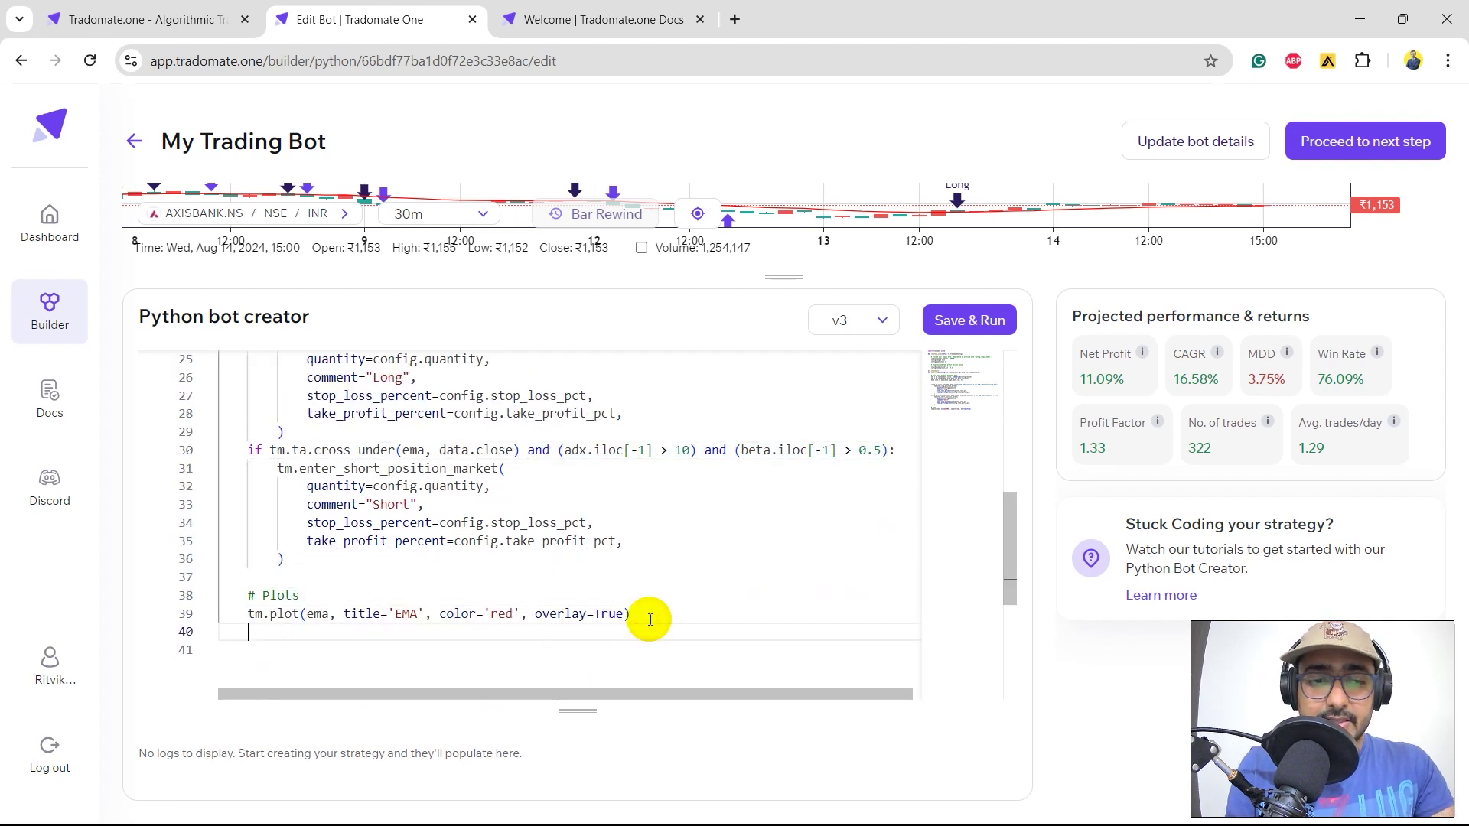
text(tm.plot(beta)
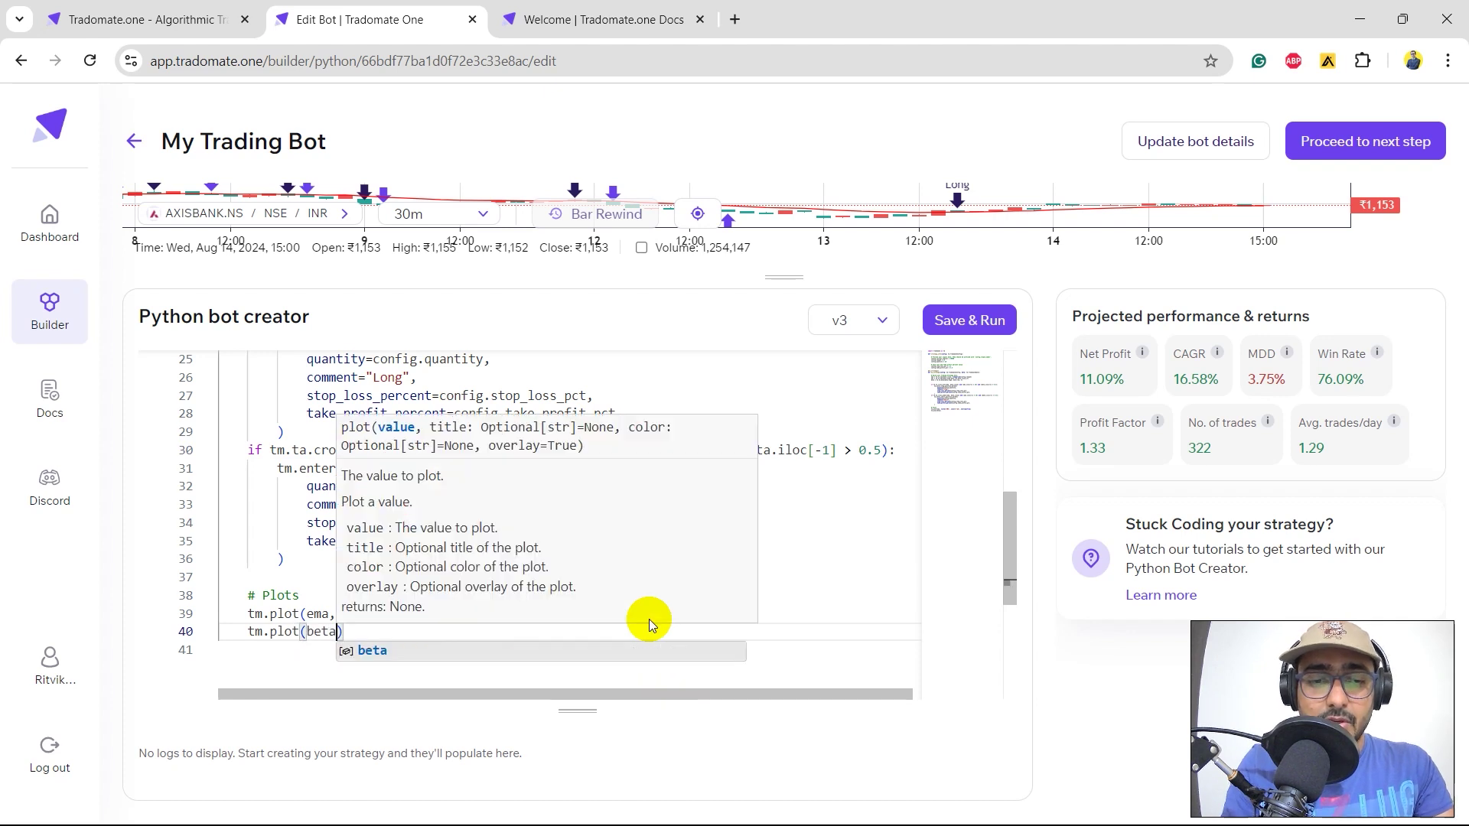
text(,title='Beta')
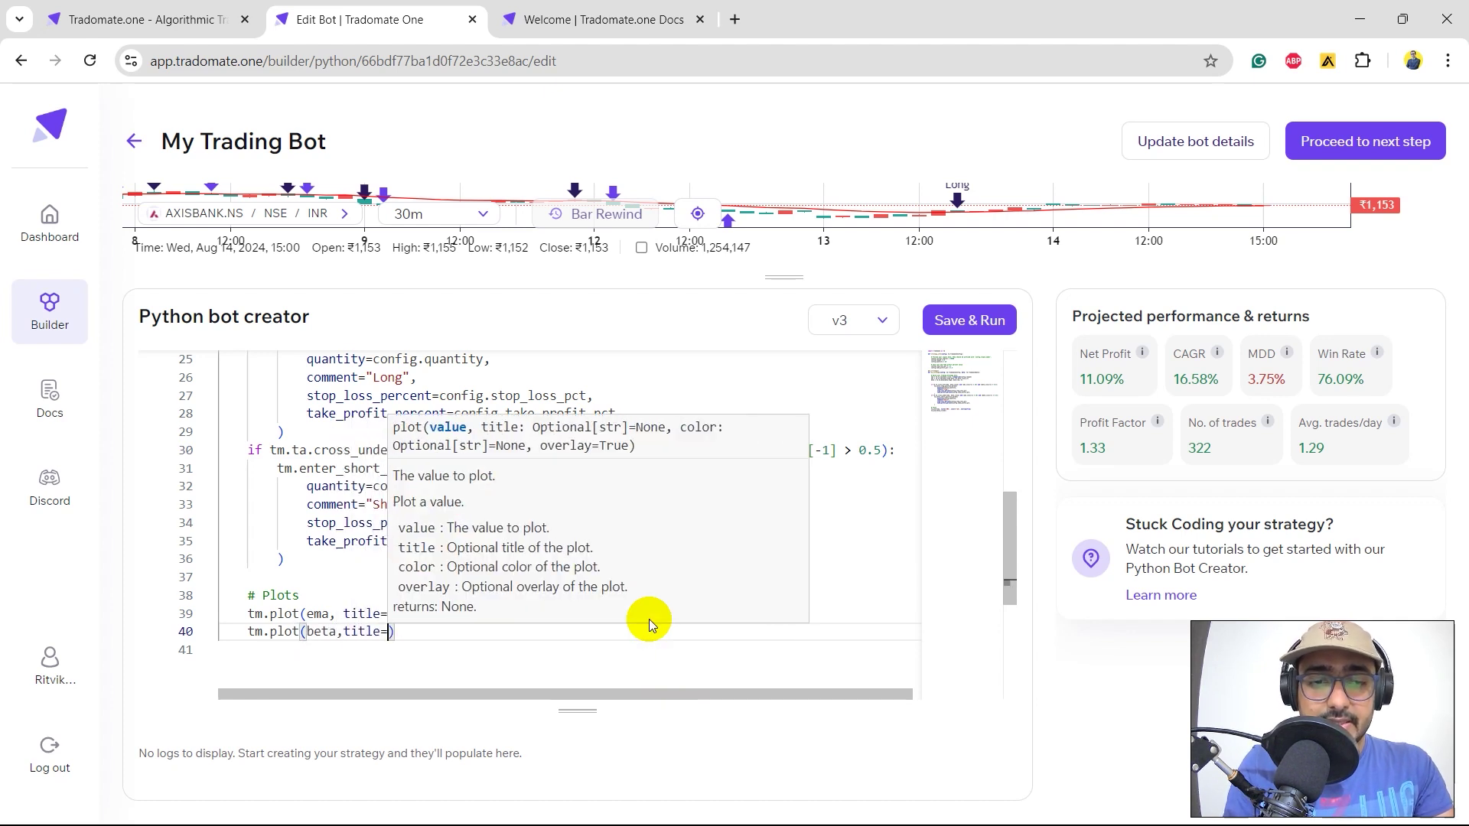
text(,color='q)
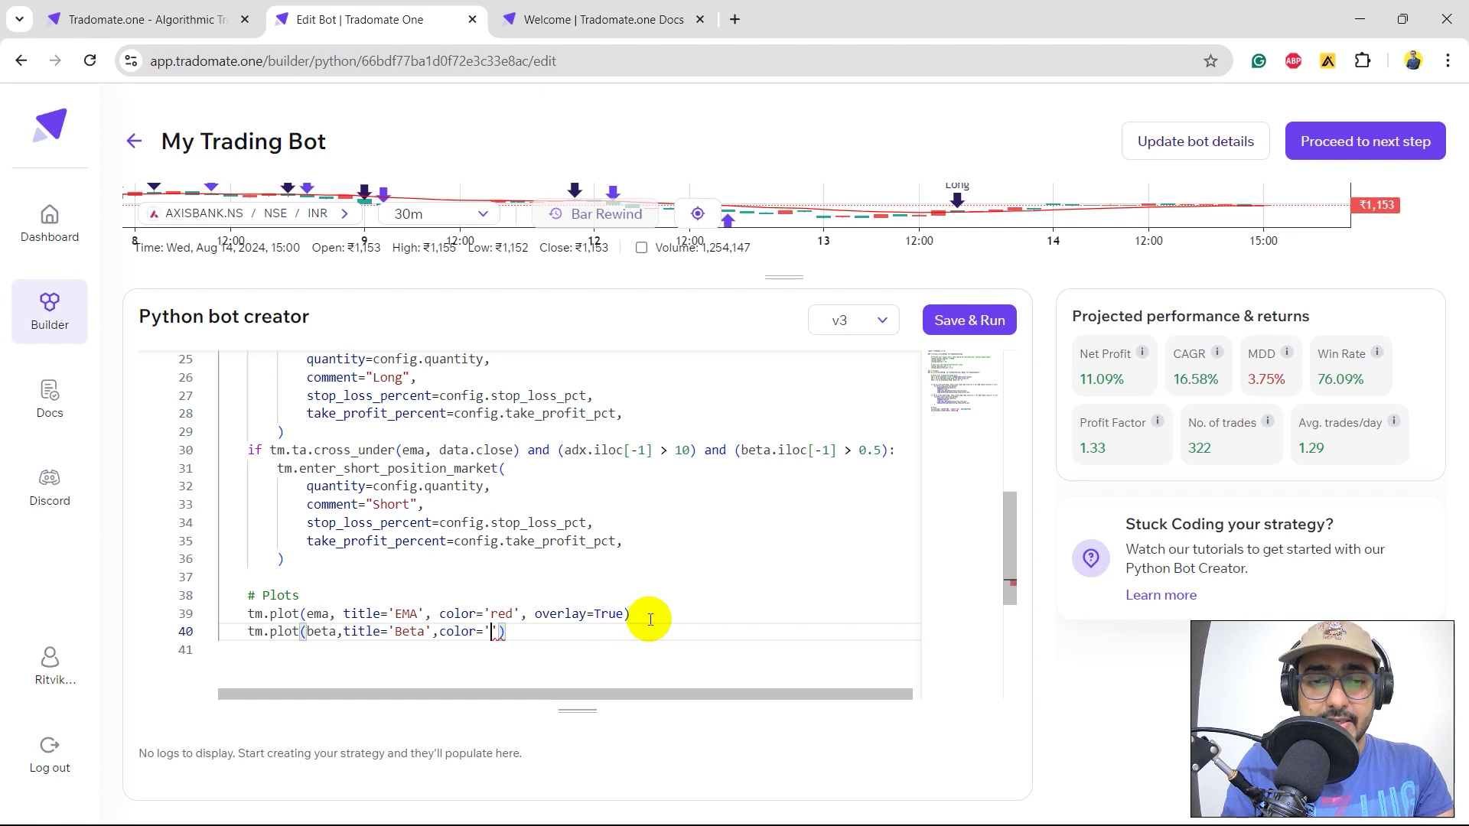
key(BackSpace)
text(aqua',overlay=F)
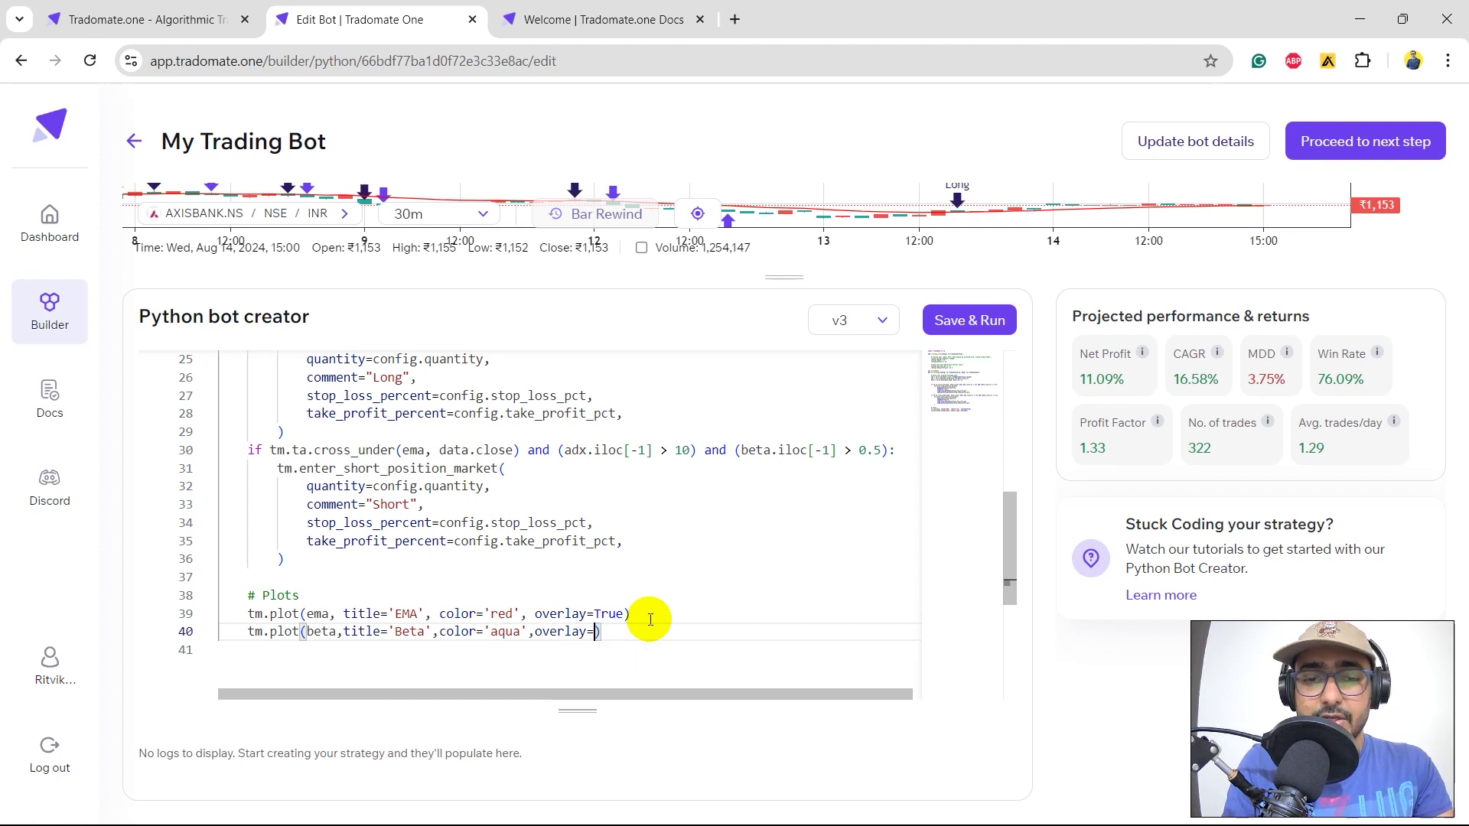
text(alse)
key(Up)
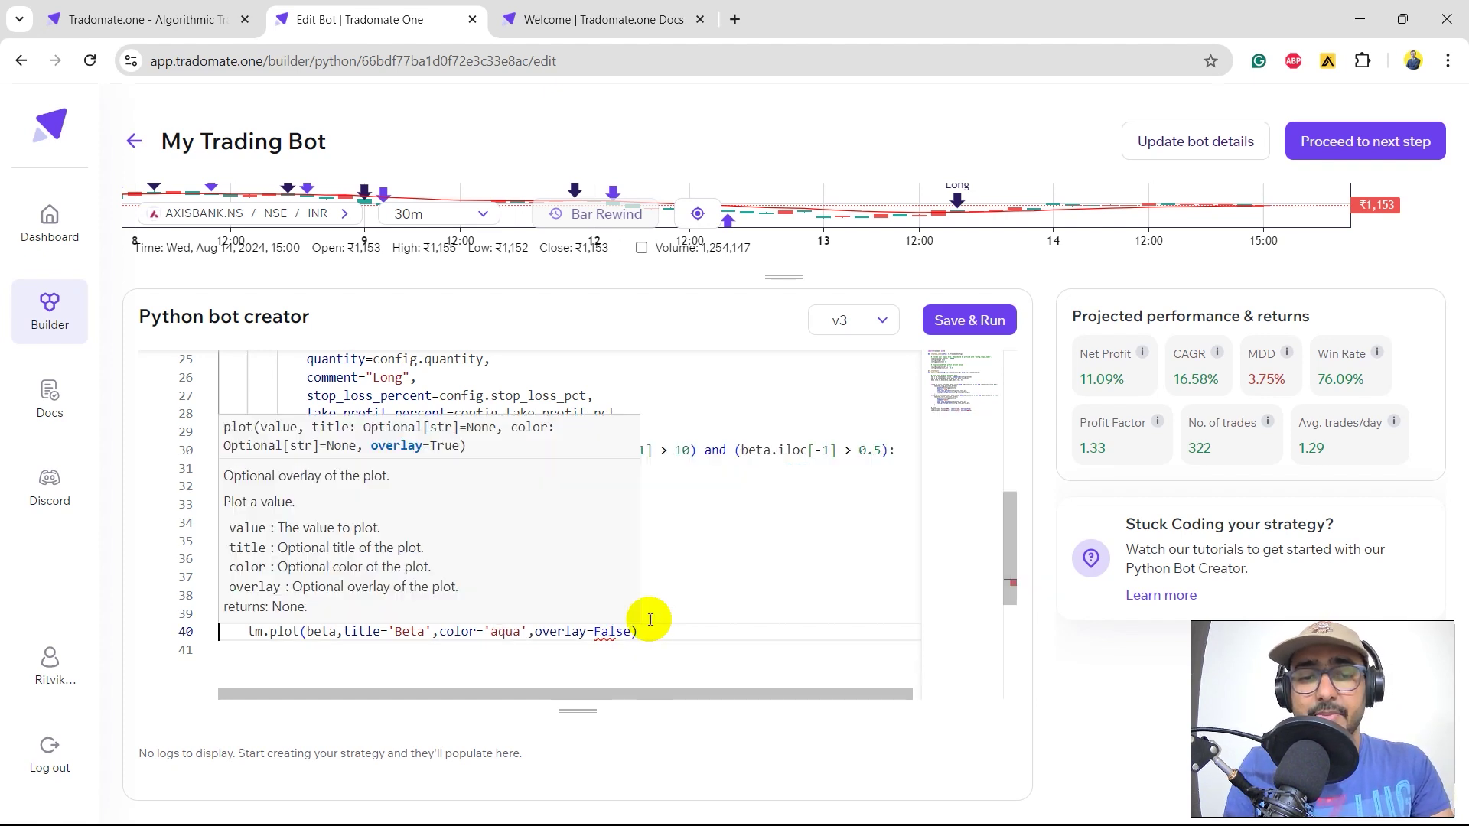
scroll(693, 608, up, 8)
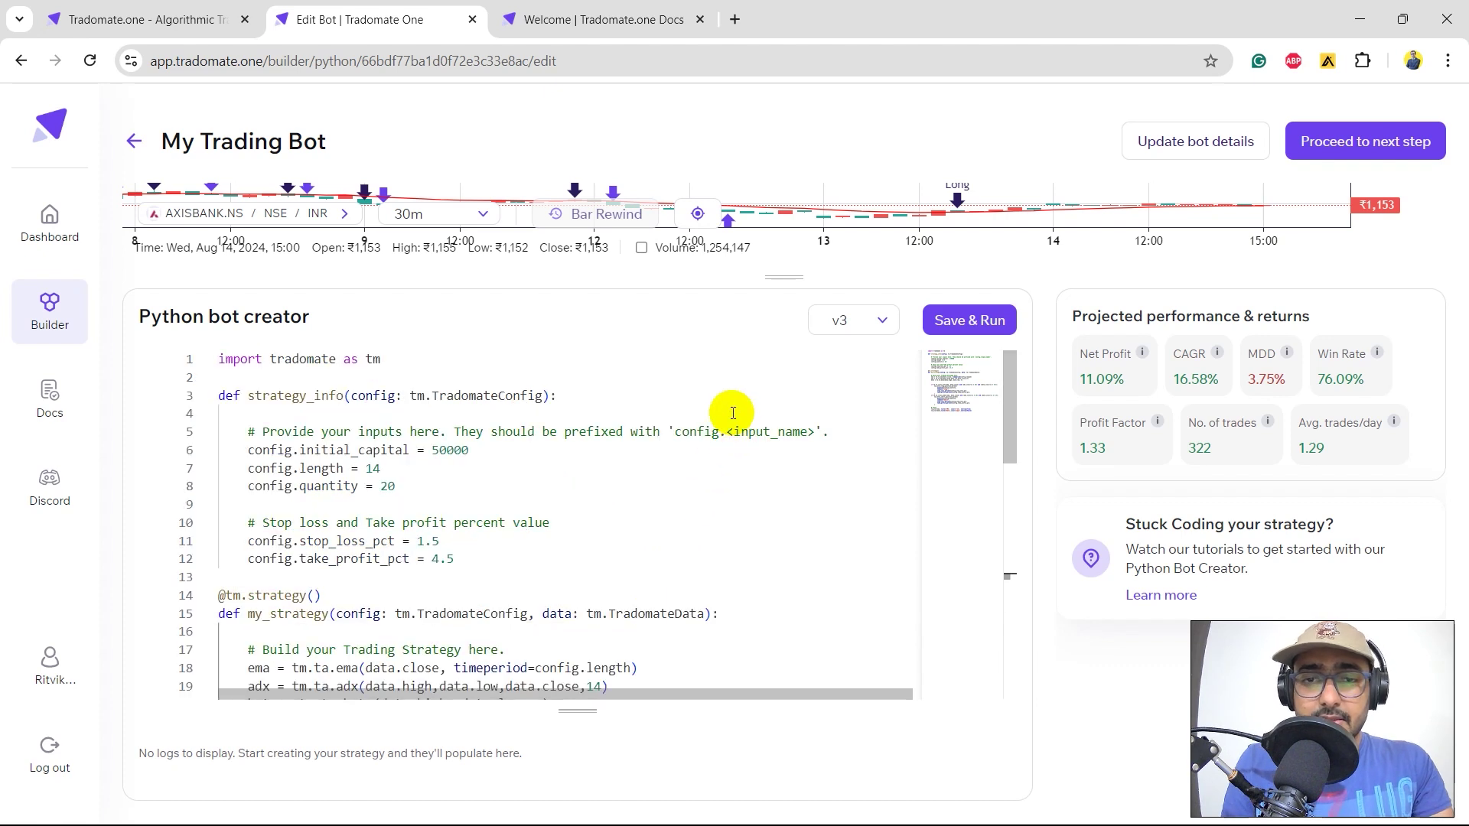
Change the quantity on line 8 from 20 to 44, then save and rerun as v5.
click(487, 483)
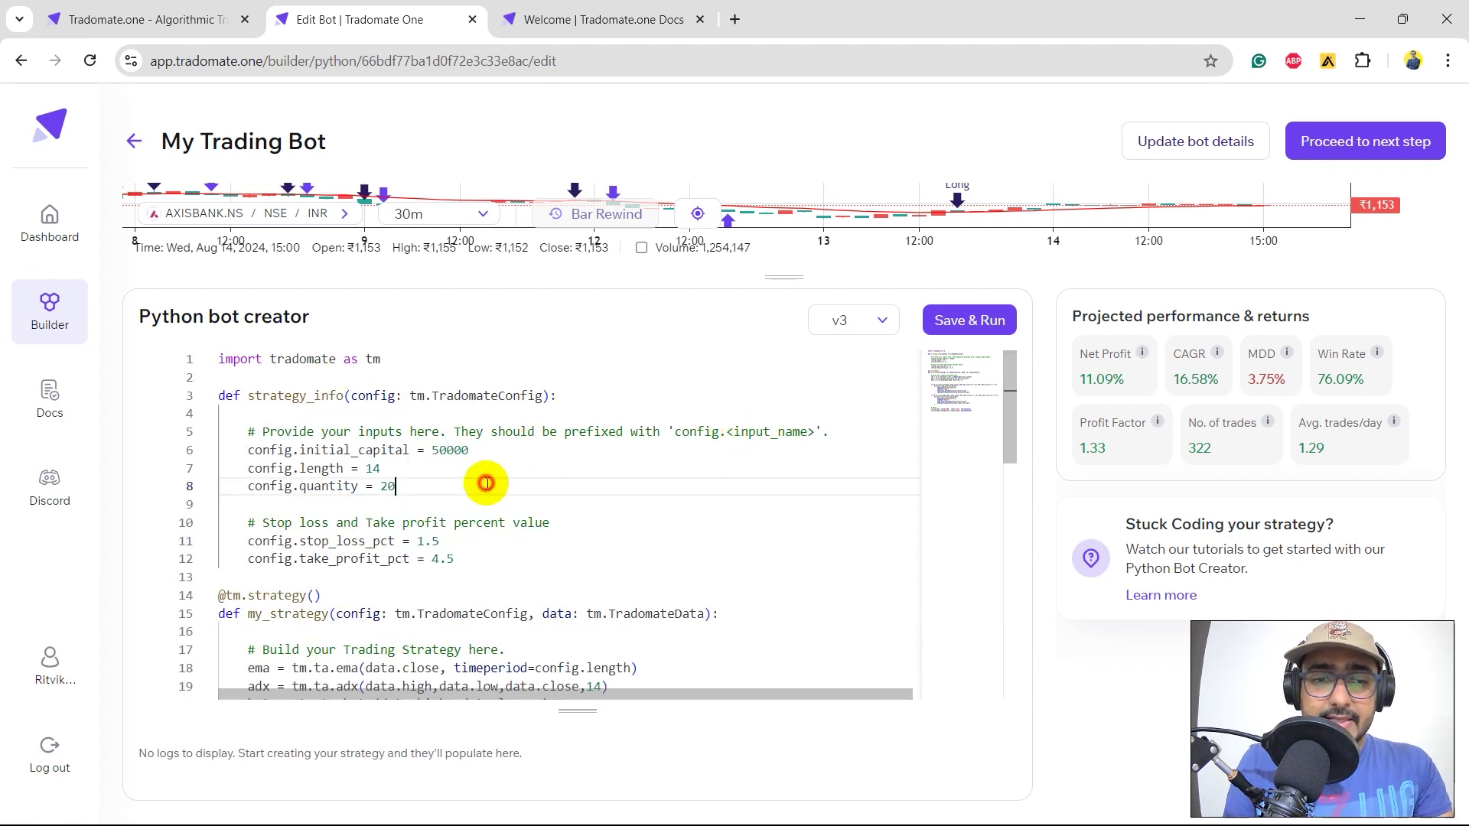
key(BackSpace)
key(BackSpace)
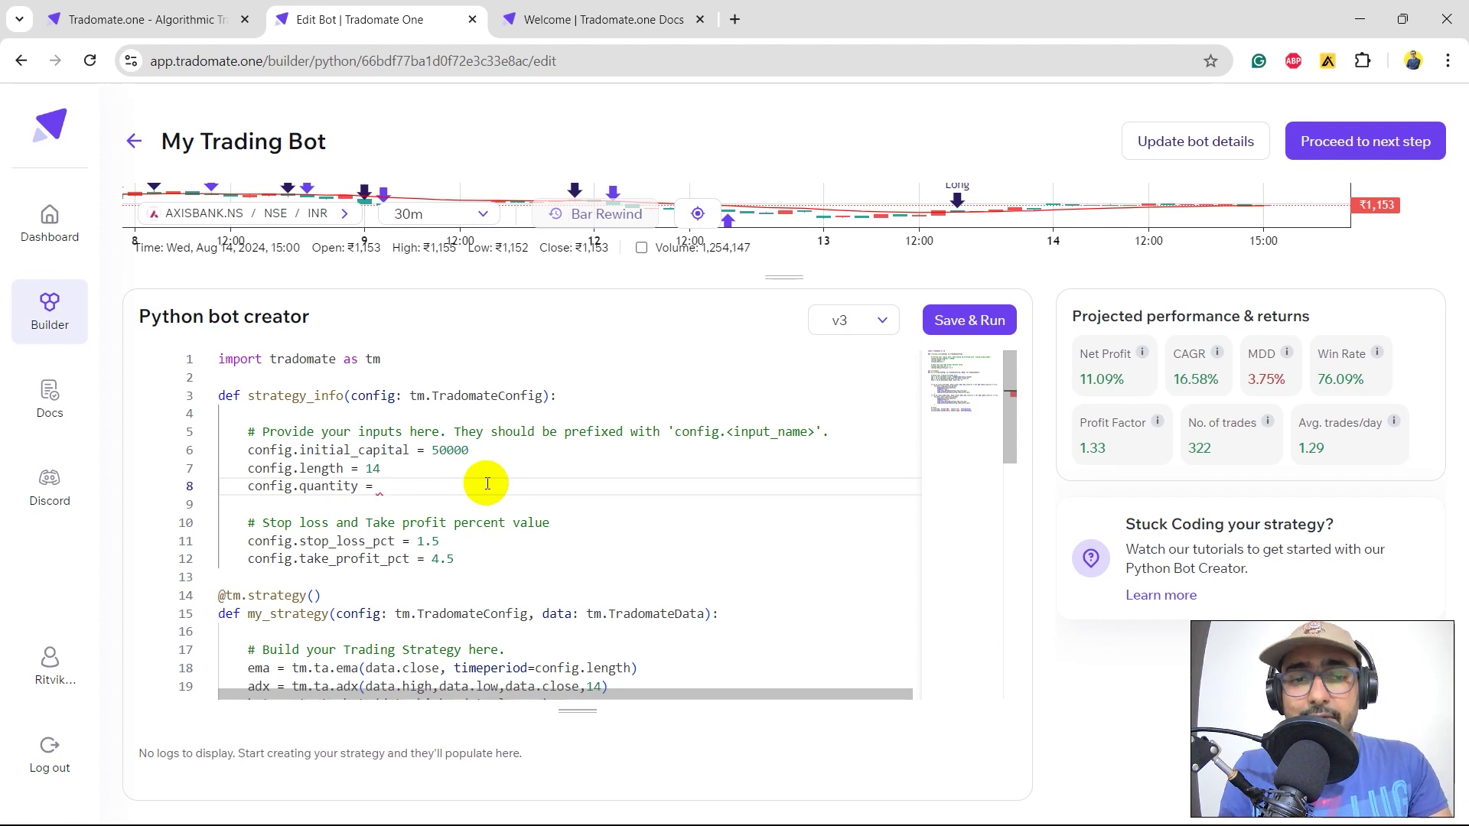
text(45)
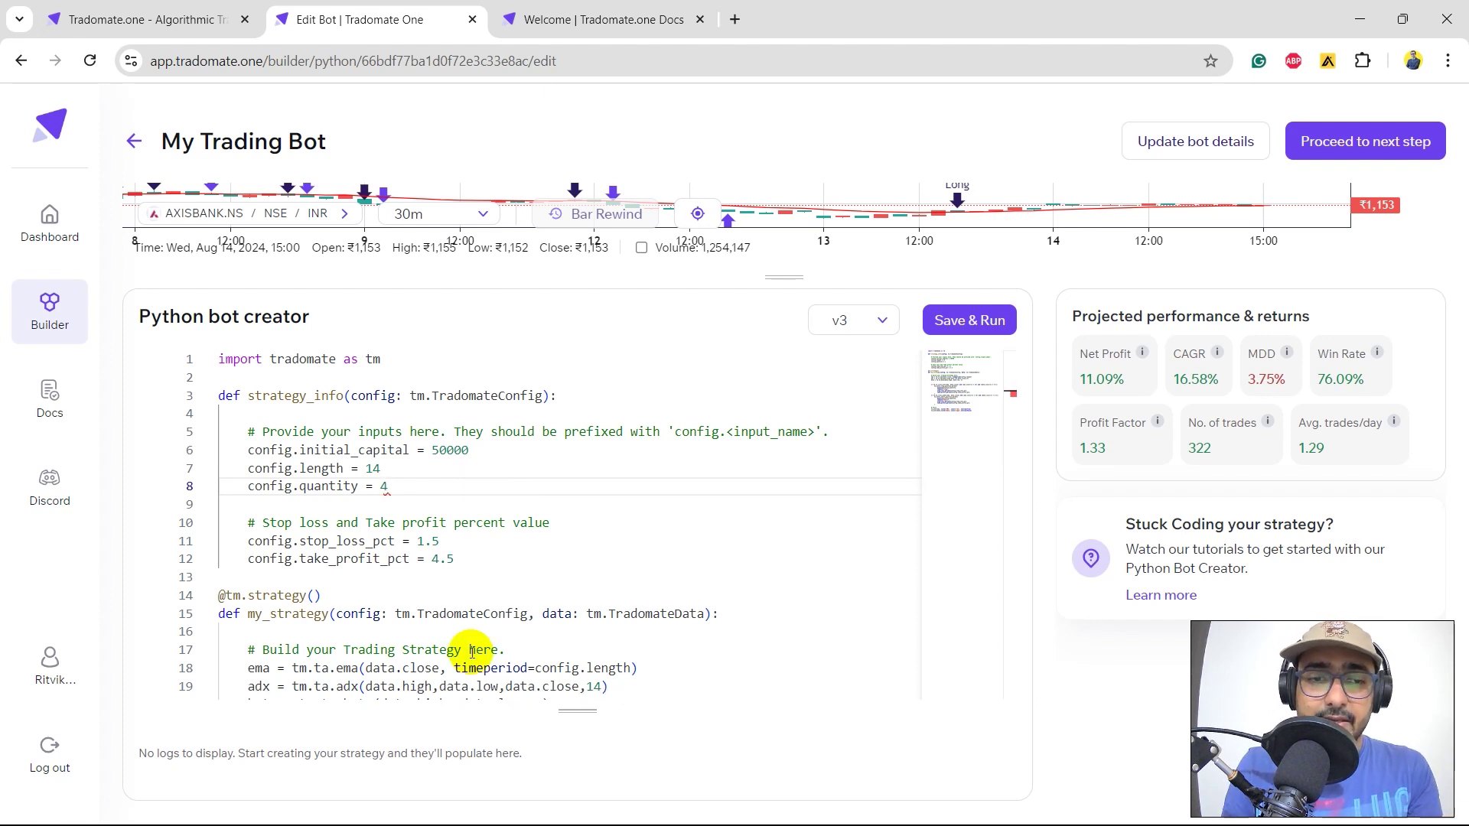
click(965, 319)
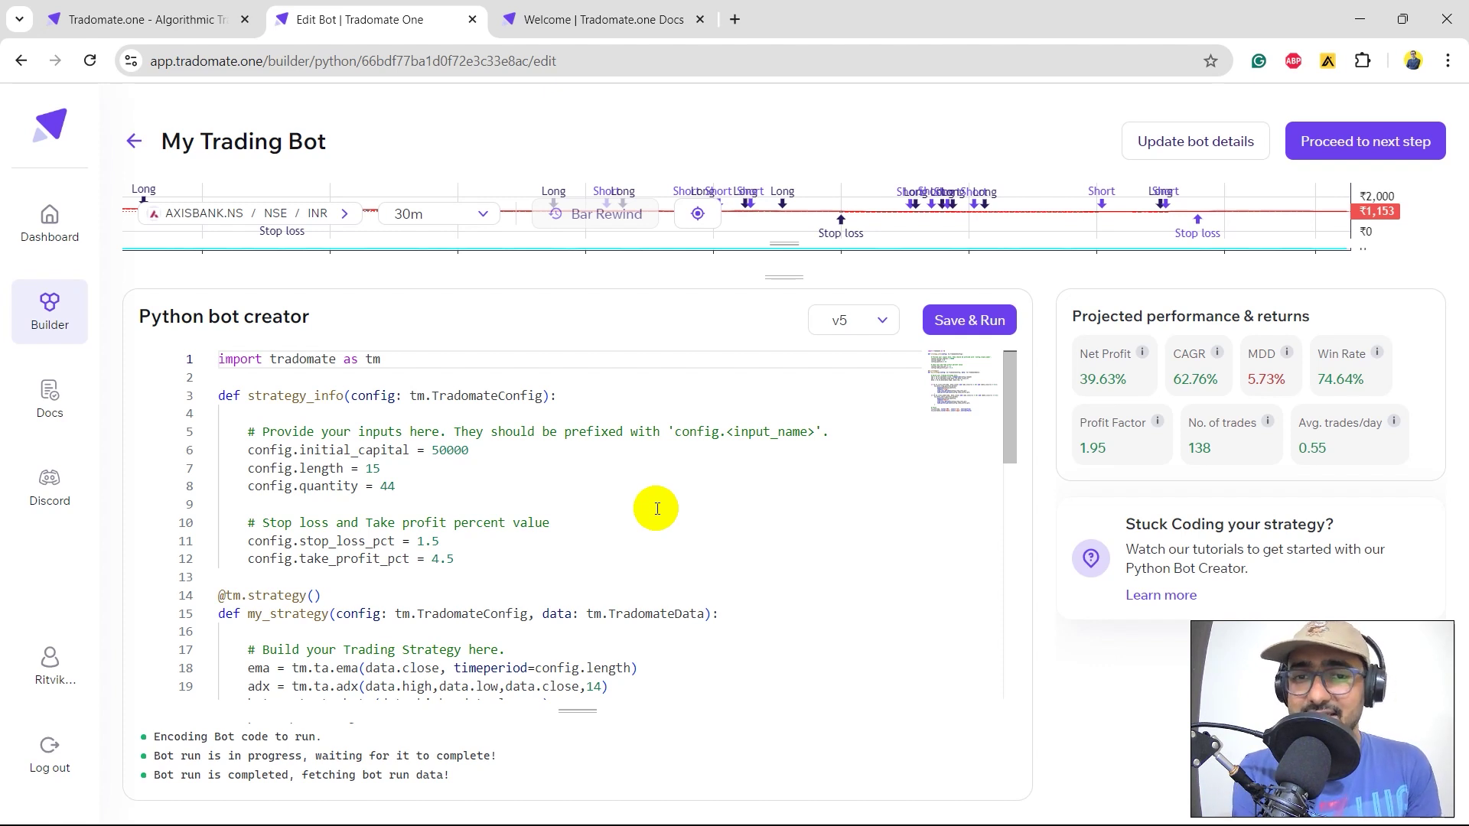
Make the price chart taller to show the Beta pane reading 0.4354 and trade markers.
drag(788, 278, 755, 490)
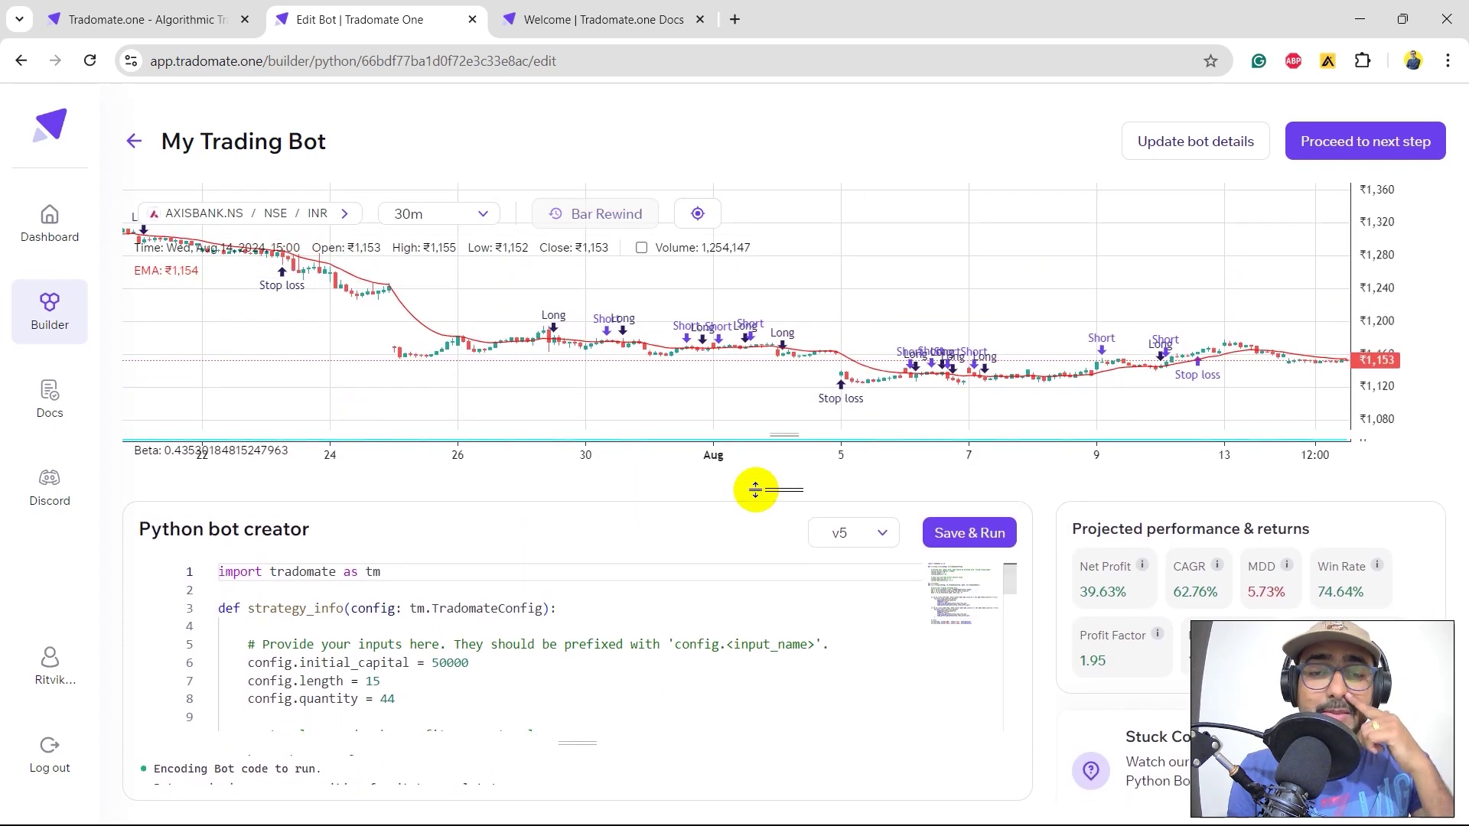